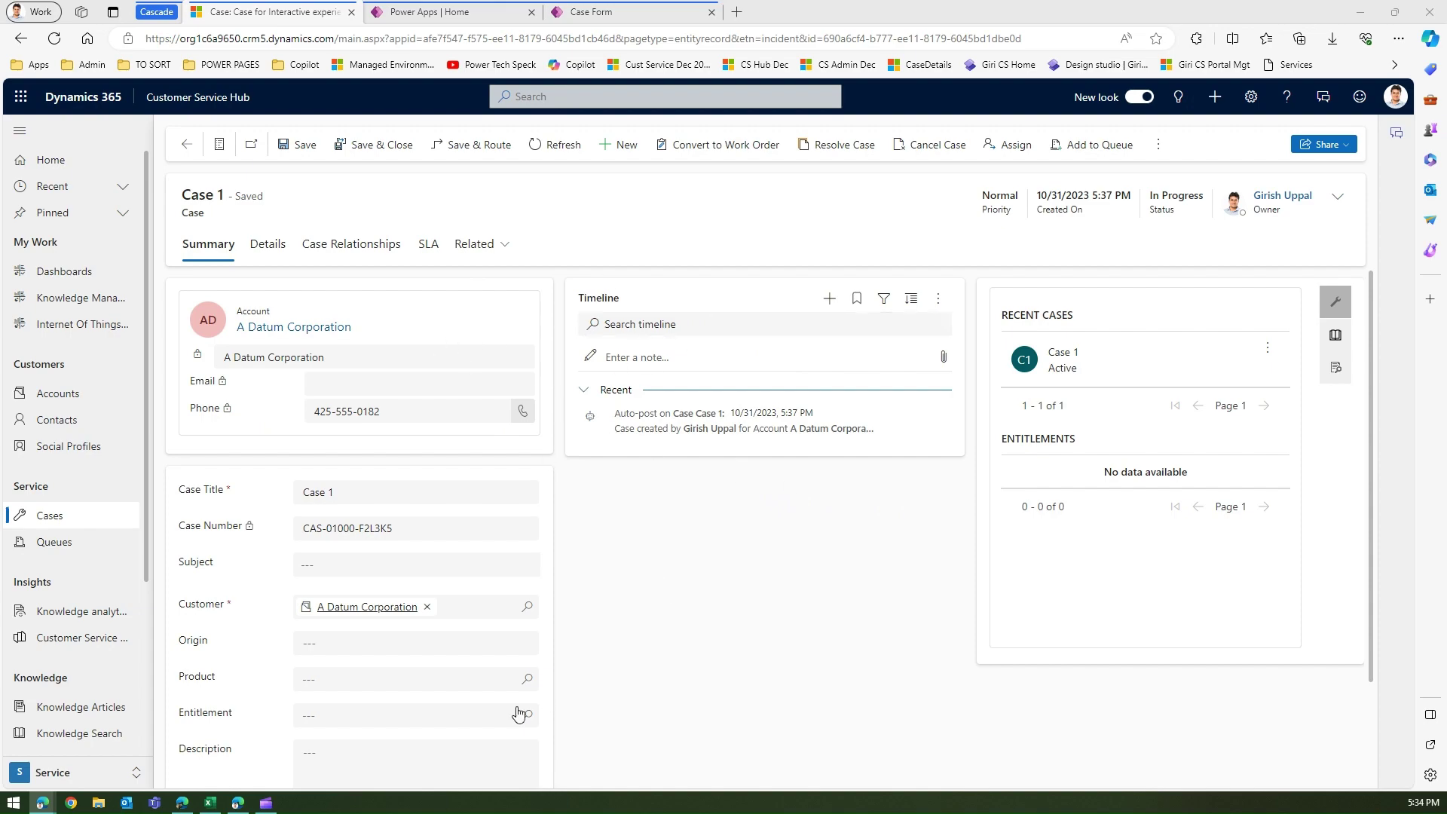
- Switch to the Planning - PTS.xlsx workbook in Excel and examine the entries in the Cascade sheet's Technology column
left_click(210, 803)
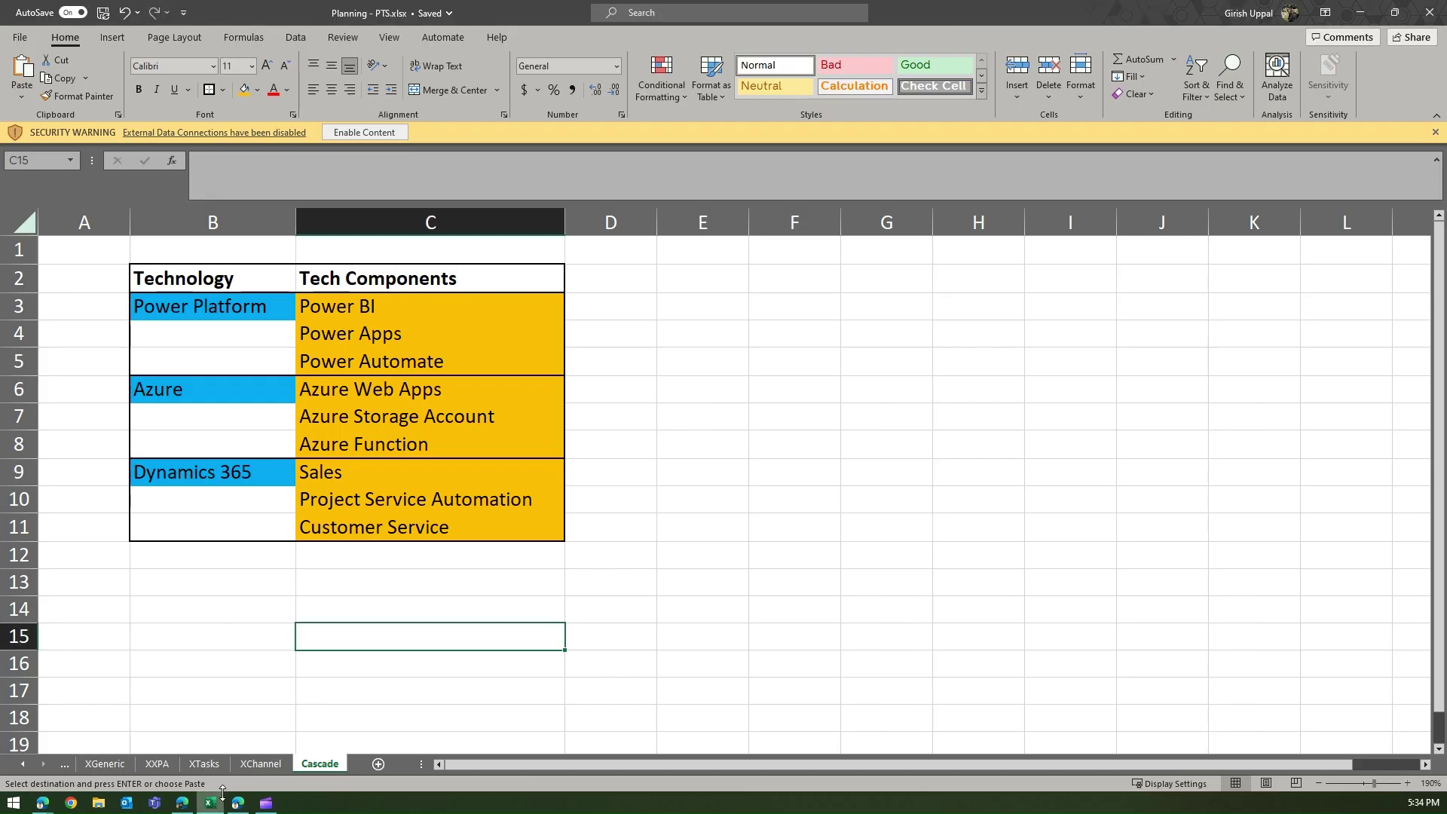
left_click(243, 590)
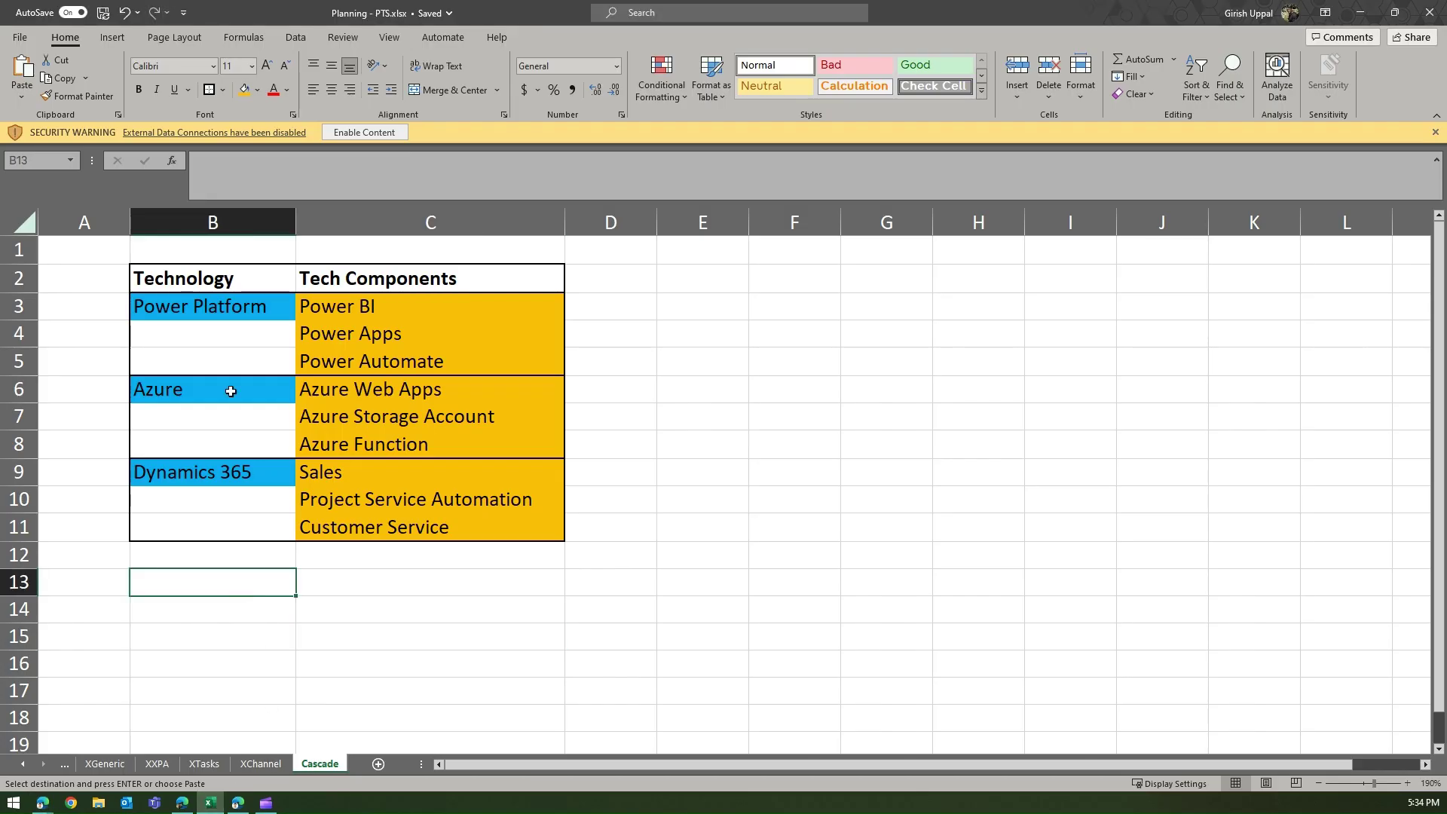
left_click(217, 306)
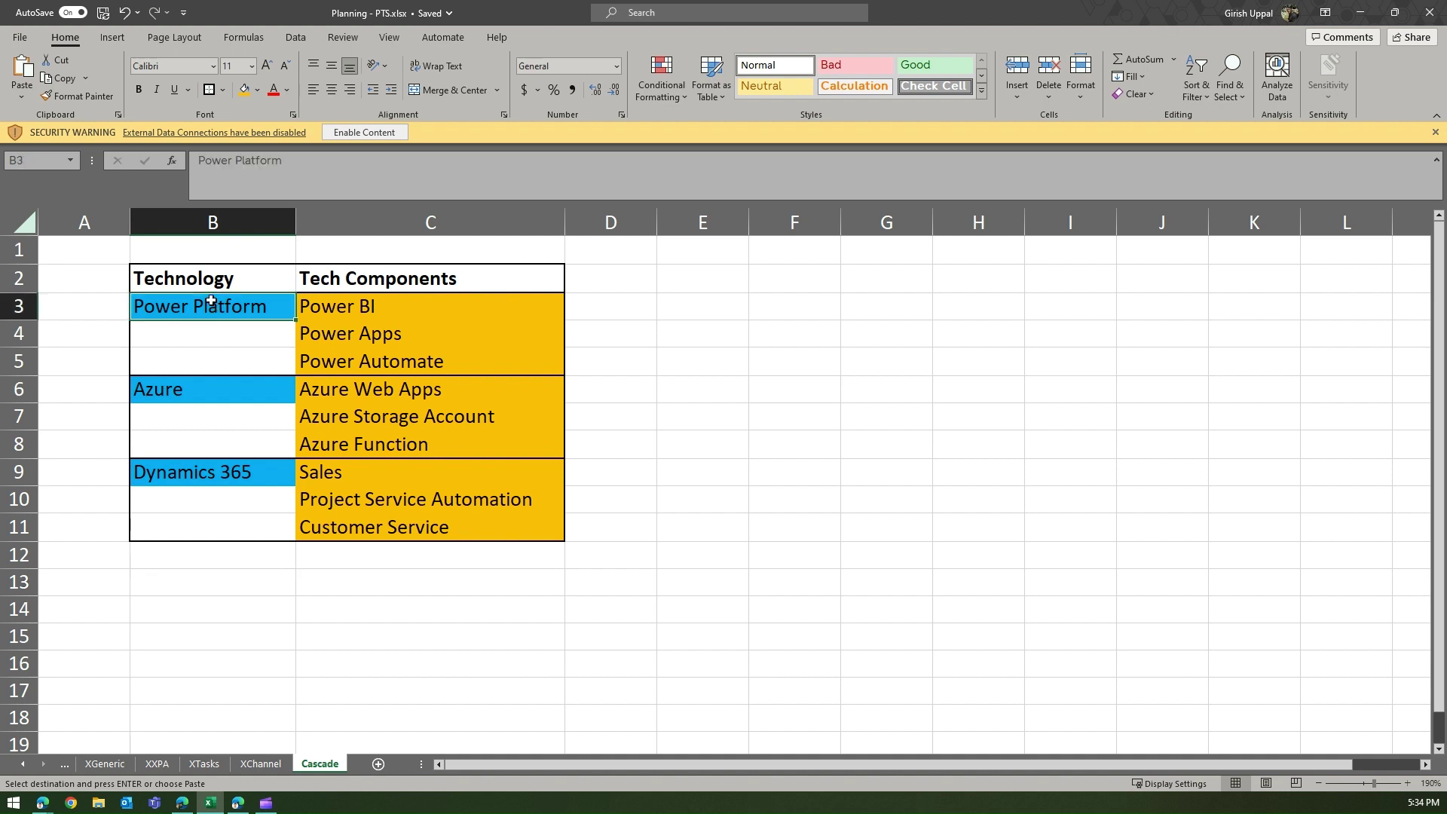
left_click(182, 381)
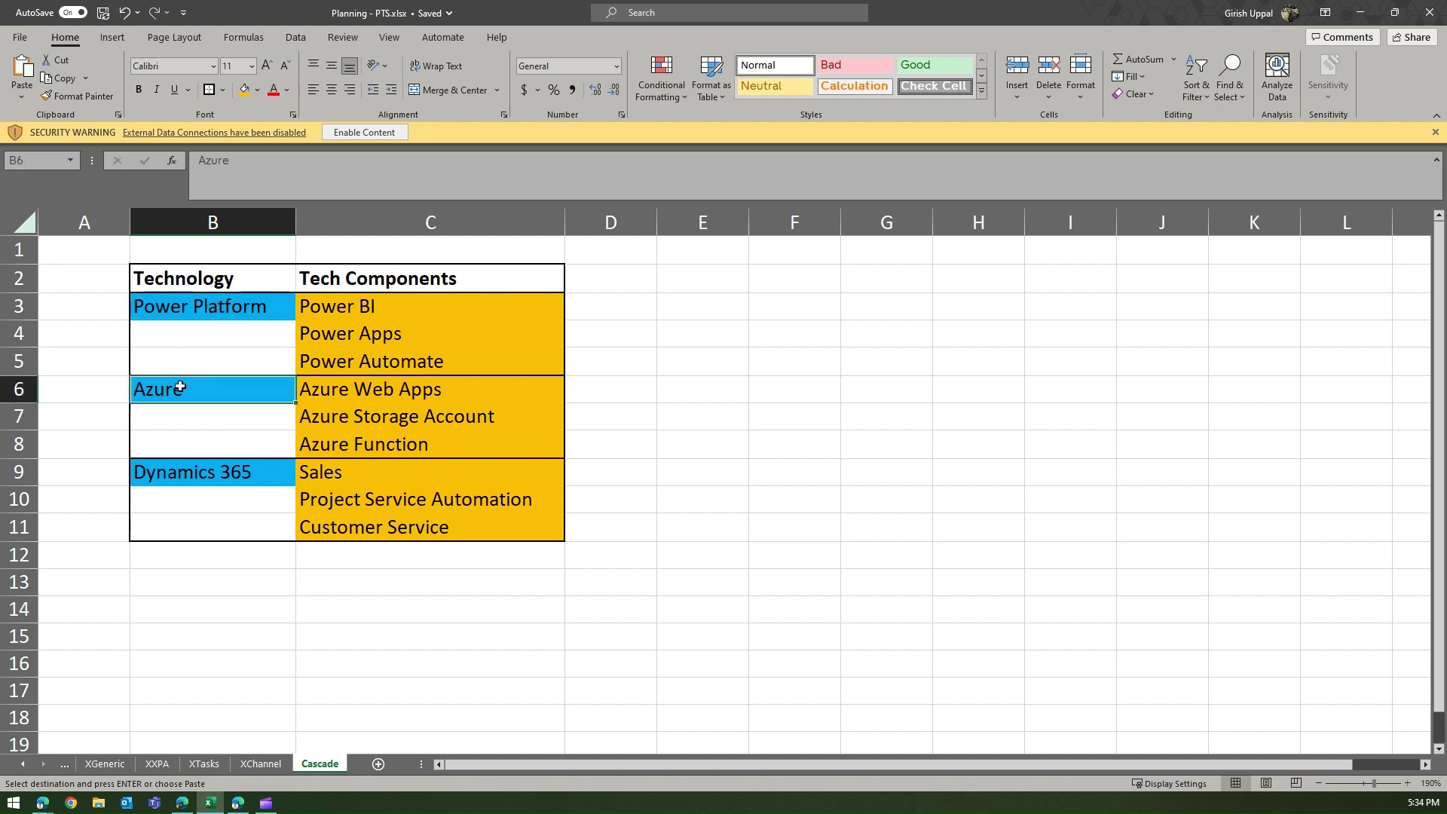
left_click(194, 472)
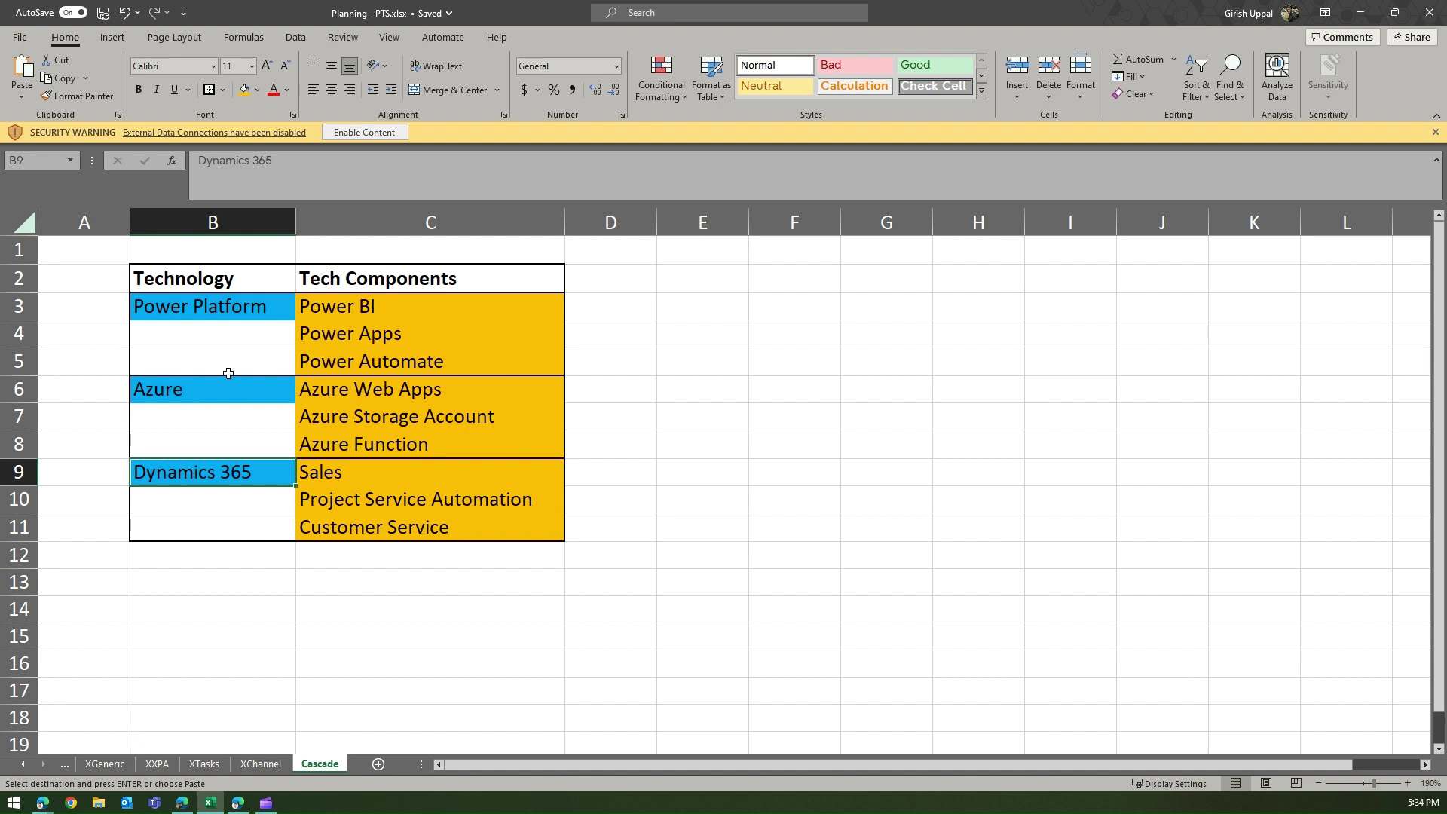
left_click(234, 309)
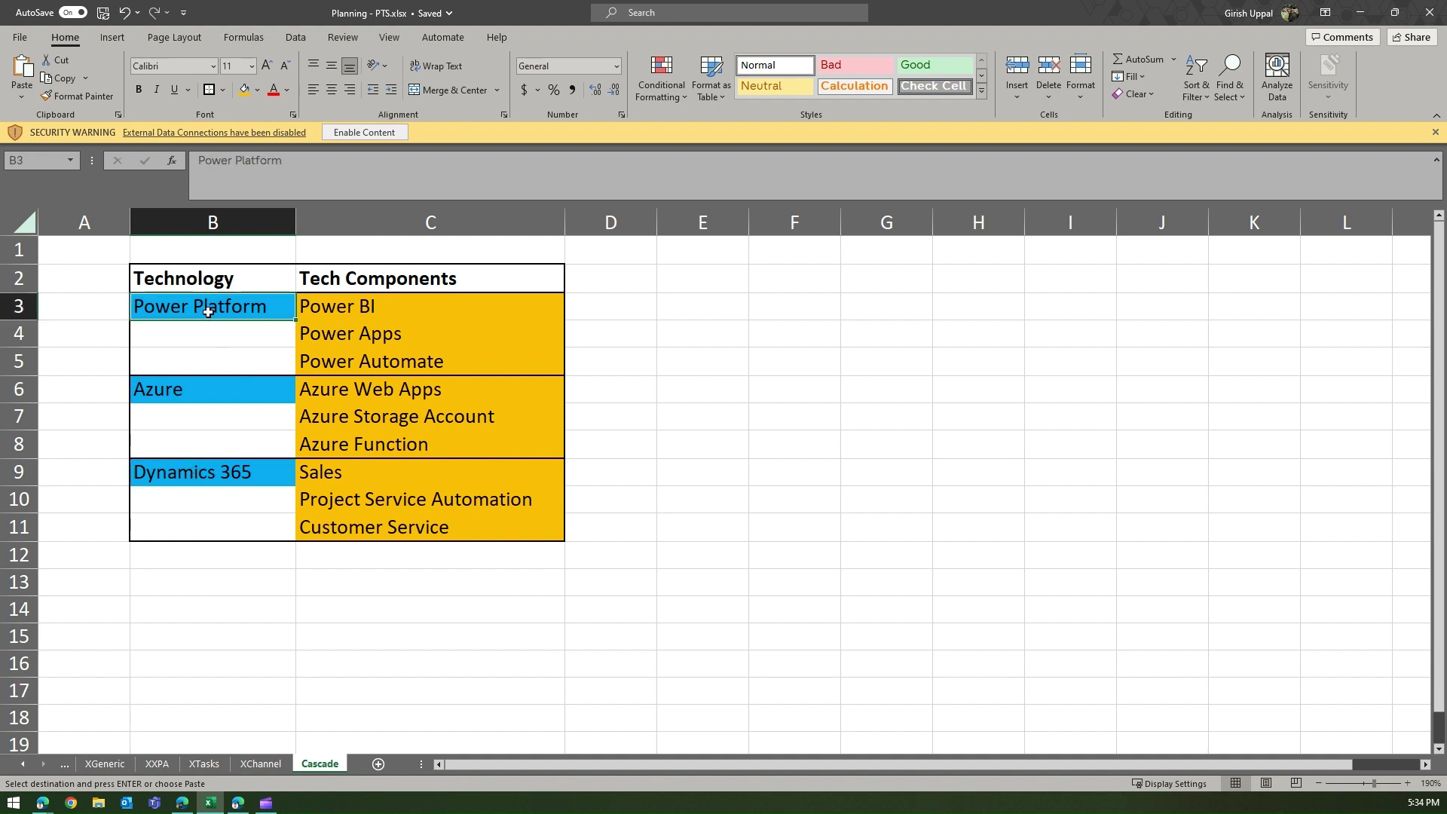
- Examine which Tech Components belong to Power Platform, Azure and Dynamics 365 on the Cascade sheet
left_click(411, 281)
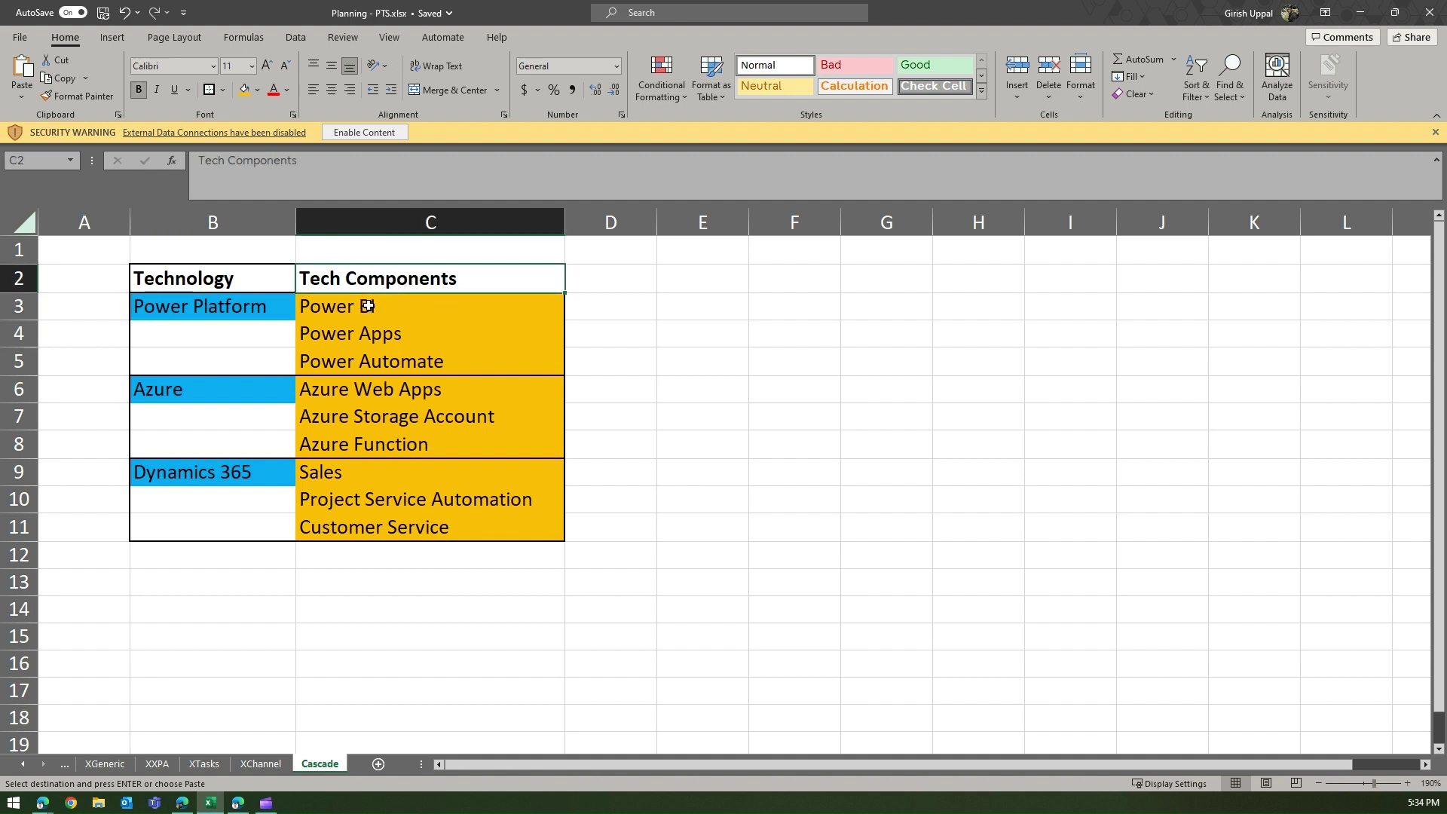
left_click_drag(366, 306, 365, 362)
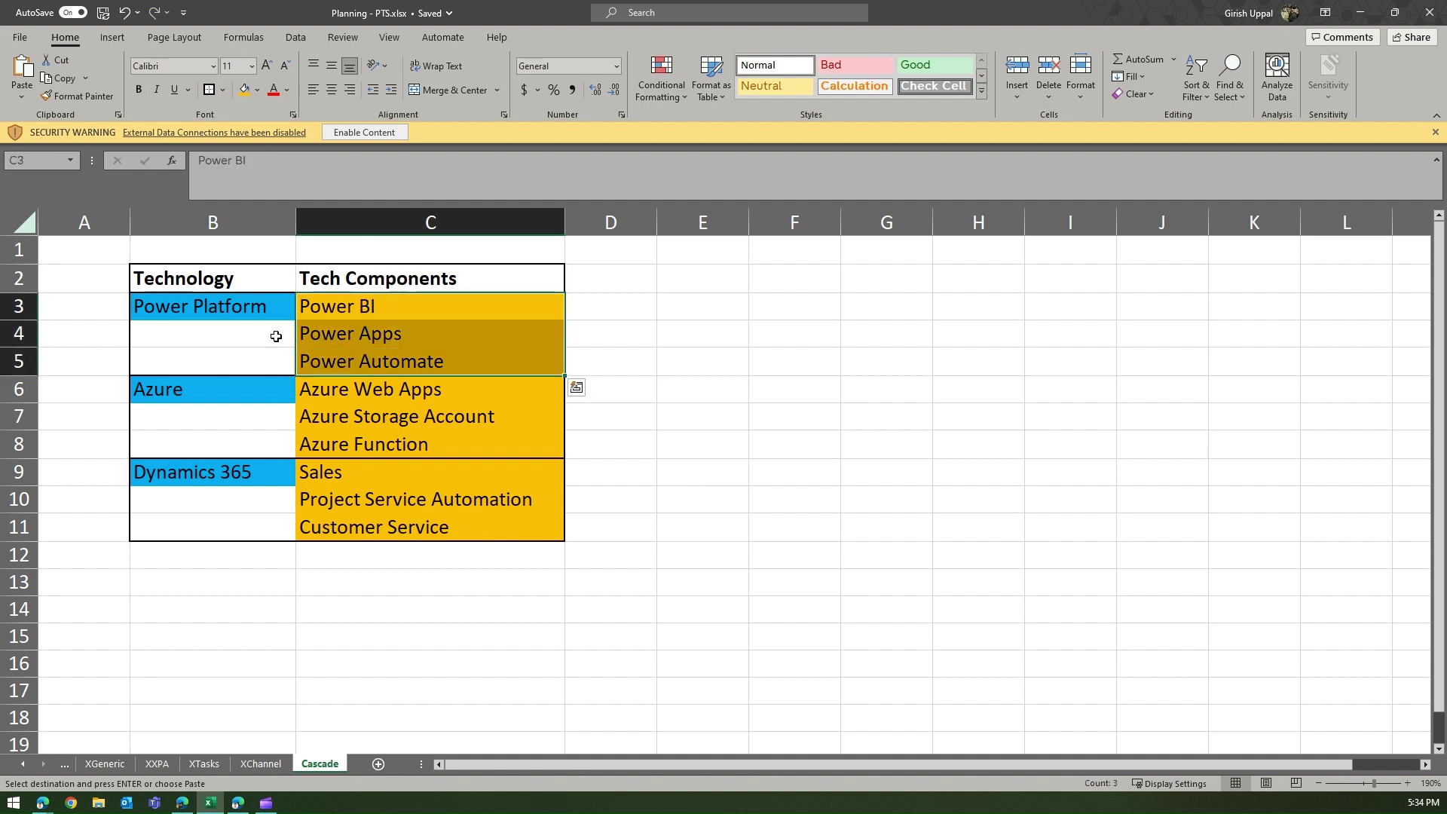
left_click(242, 312)
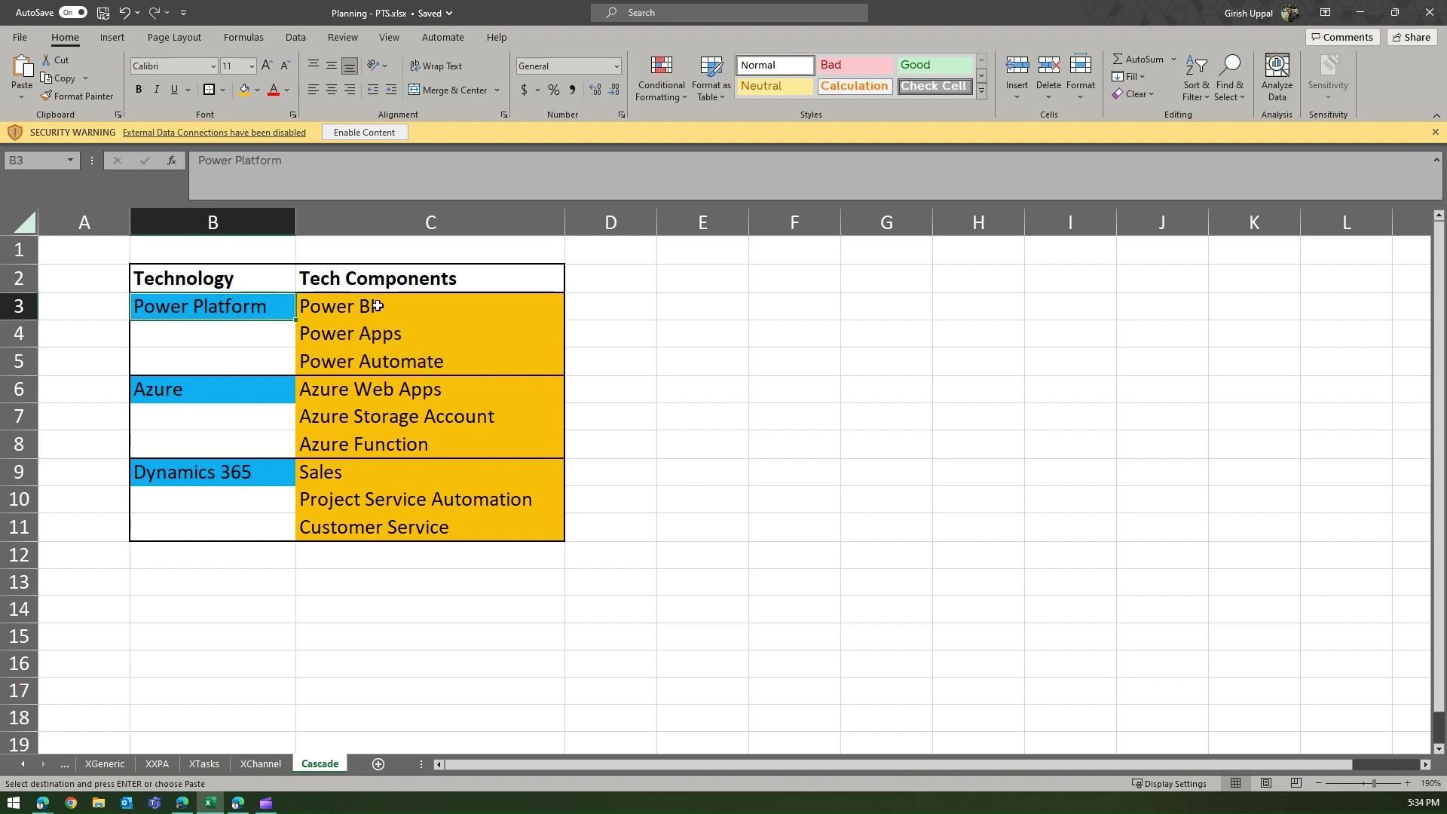
left_click_drag(335, 392, 353, 535)
left_click(260, 473)
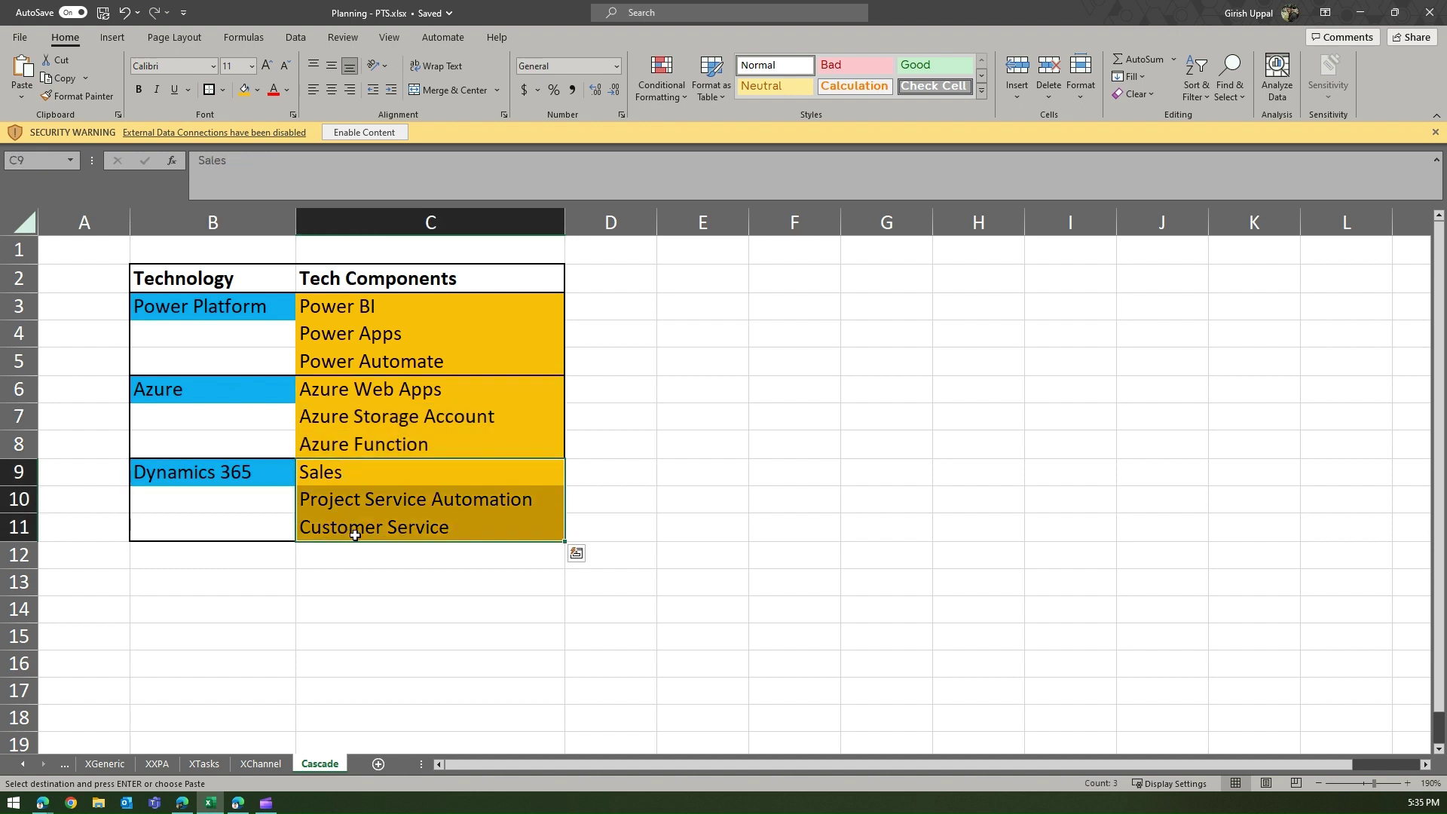
left_click(394, 606)
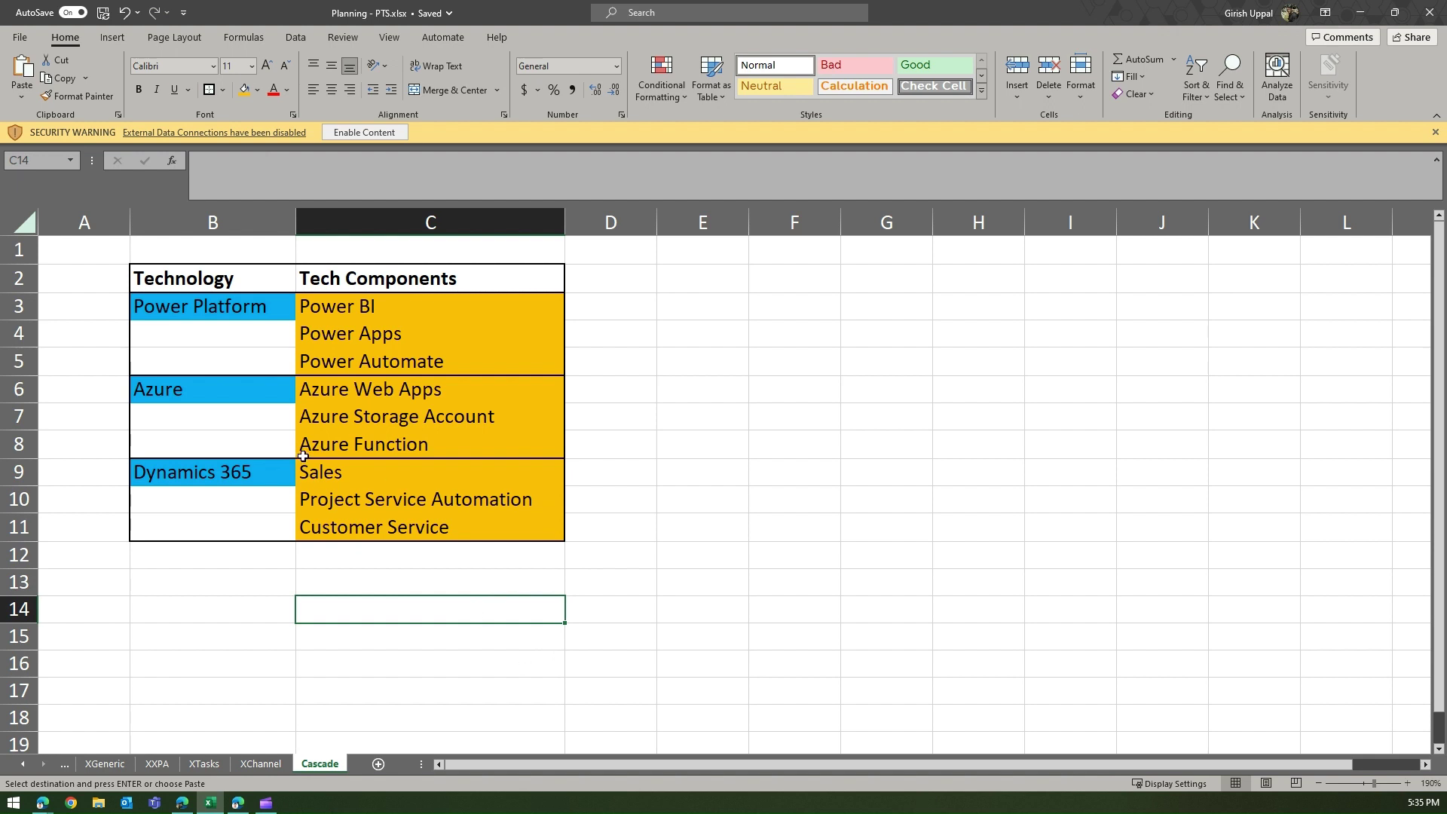
mouse_move(154, 242)
left_mouse_down()
mouse_move(122, 255)
mouse_move(154, 243)
left_mouse_up()
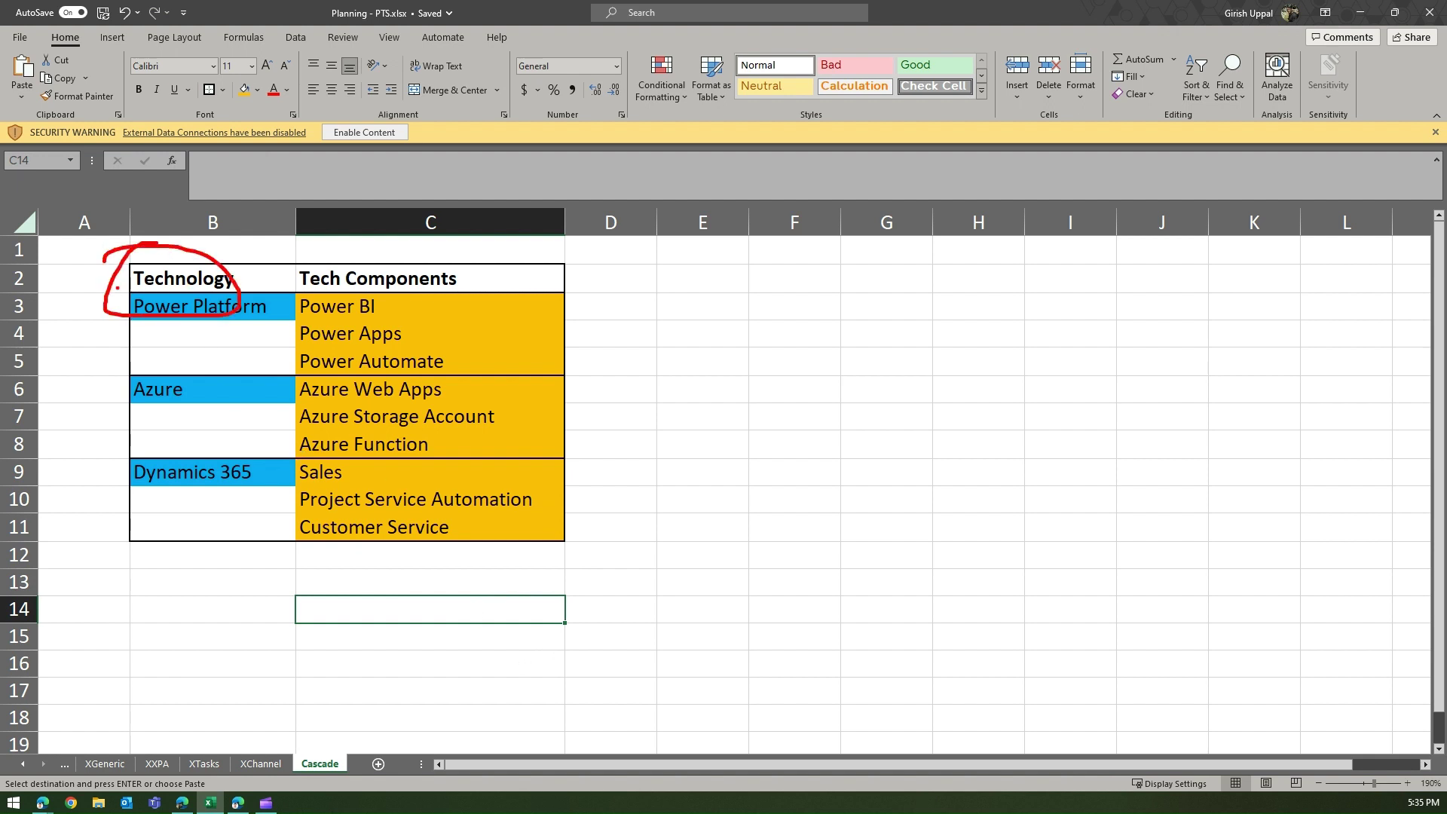
mouse_move(365, 239)
left_mouse_down()
mouse_move(475, 295)
mouse_move(340, 253)
left_mouse_up()
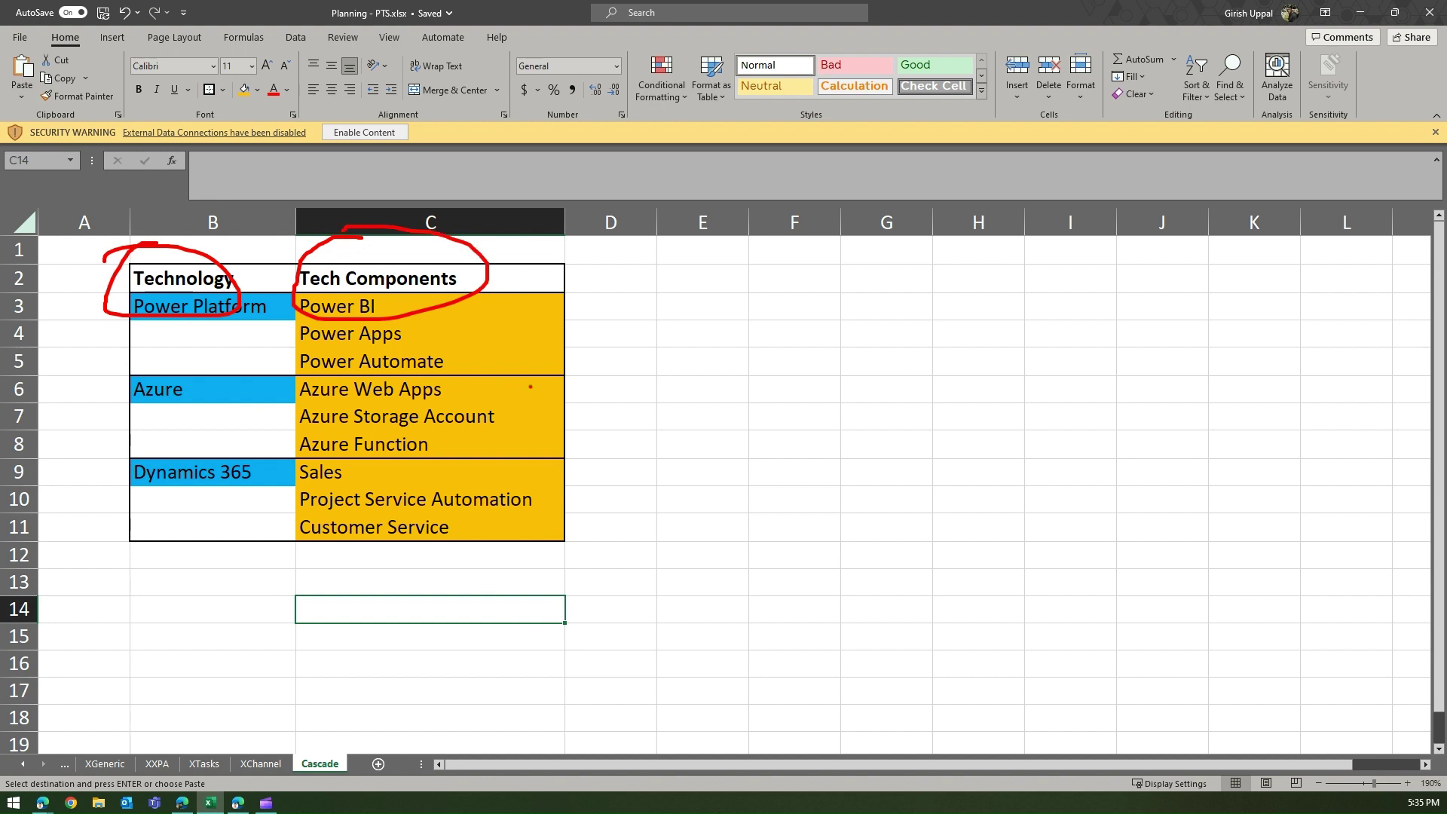
key("Escape")
- Switch to Power Apps in the browser and start a new table from blank by adding columns and data
key("alt+Tab")
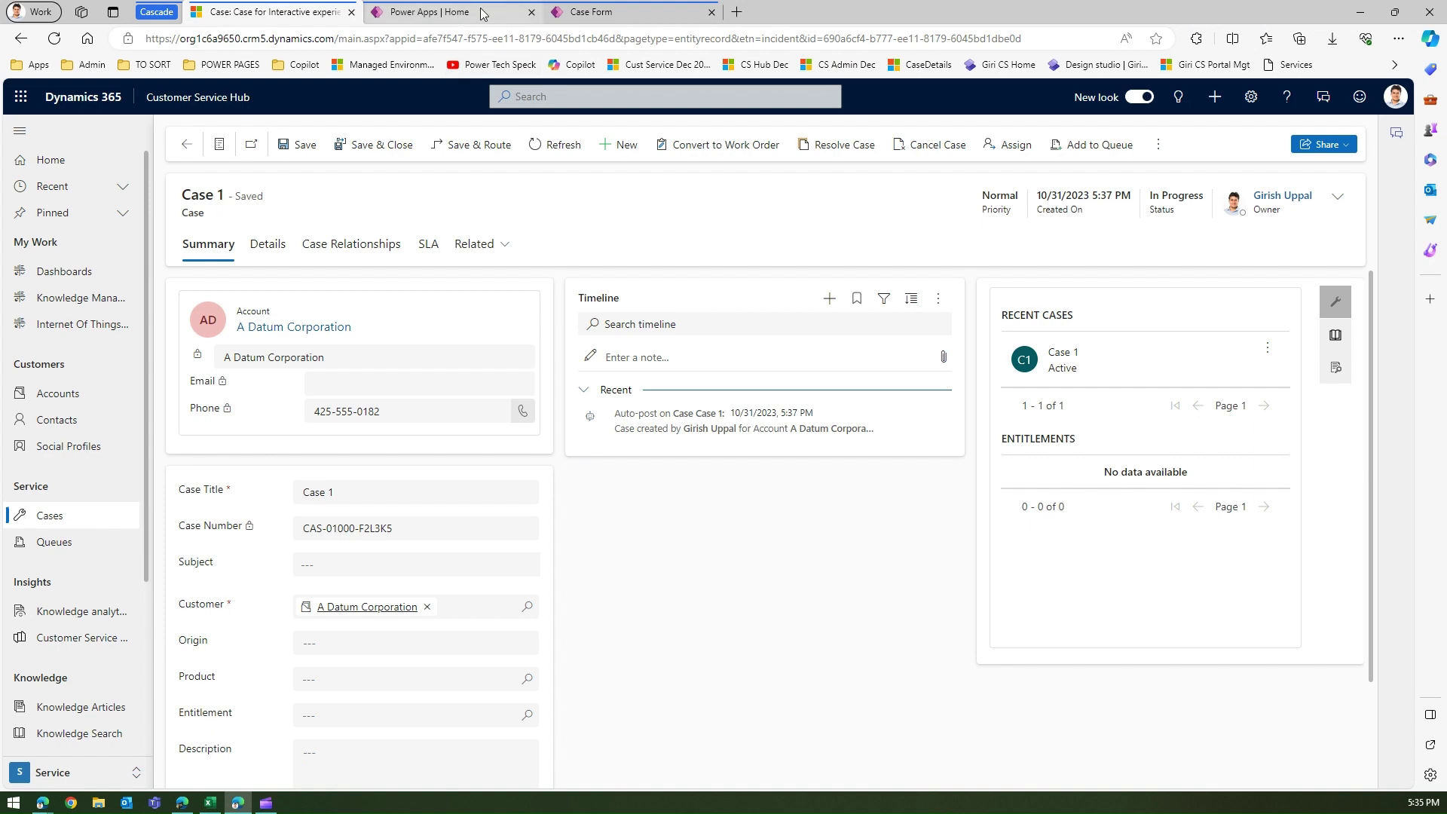
left_click(461, 16)
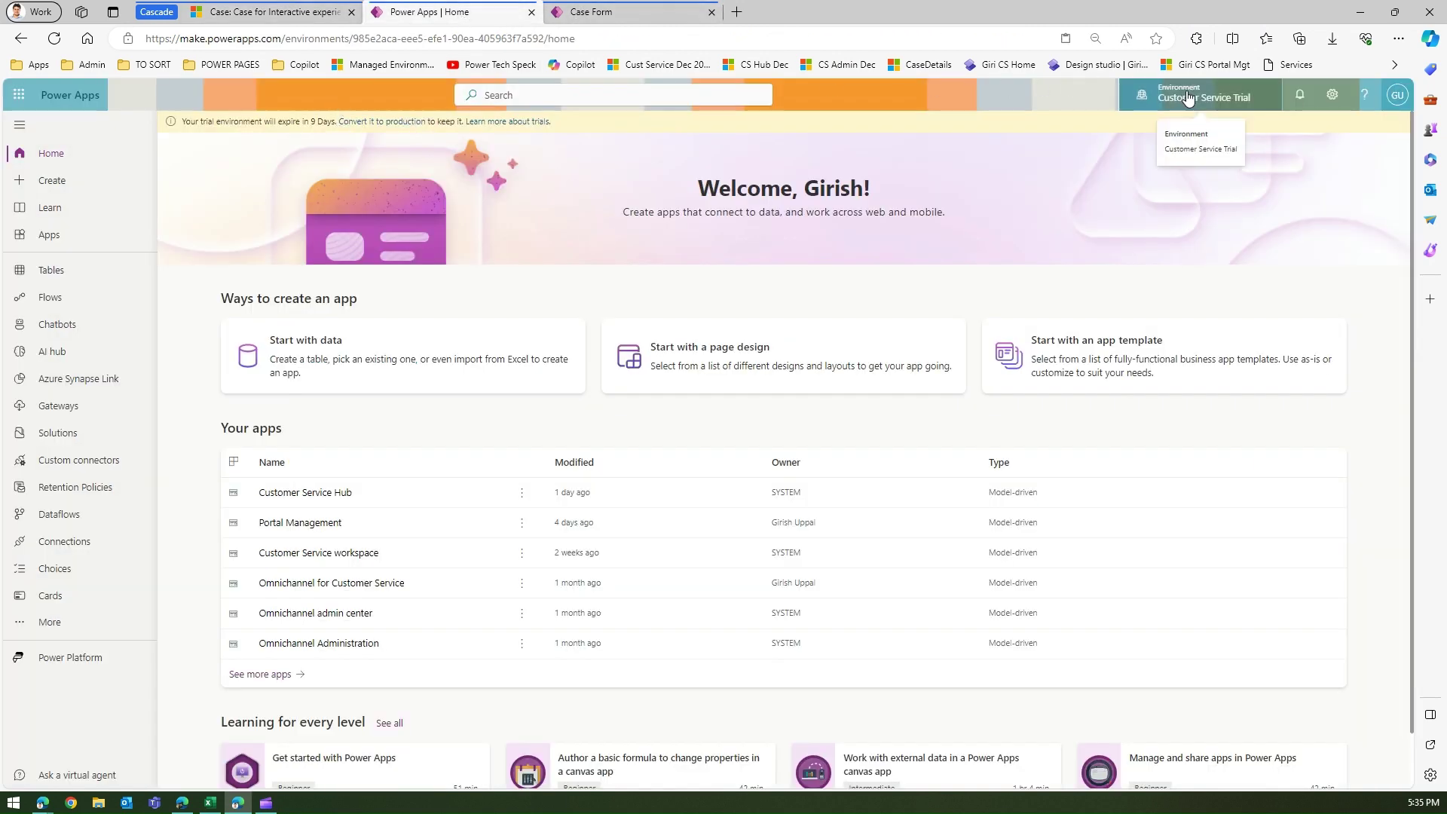
left_click(87, 273)
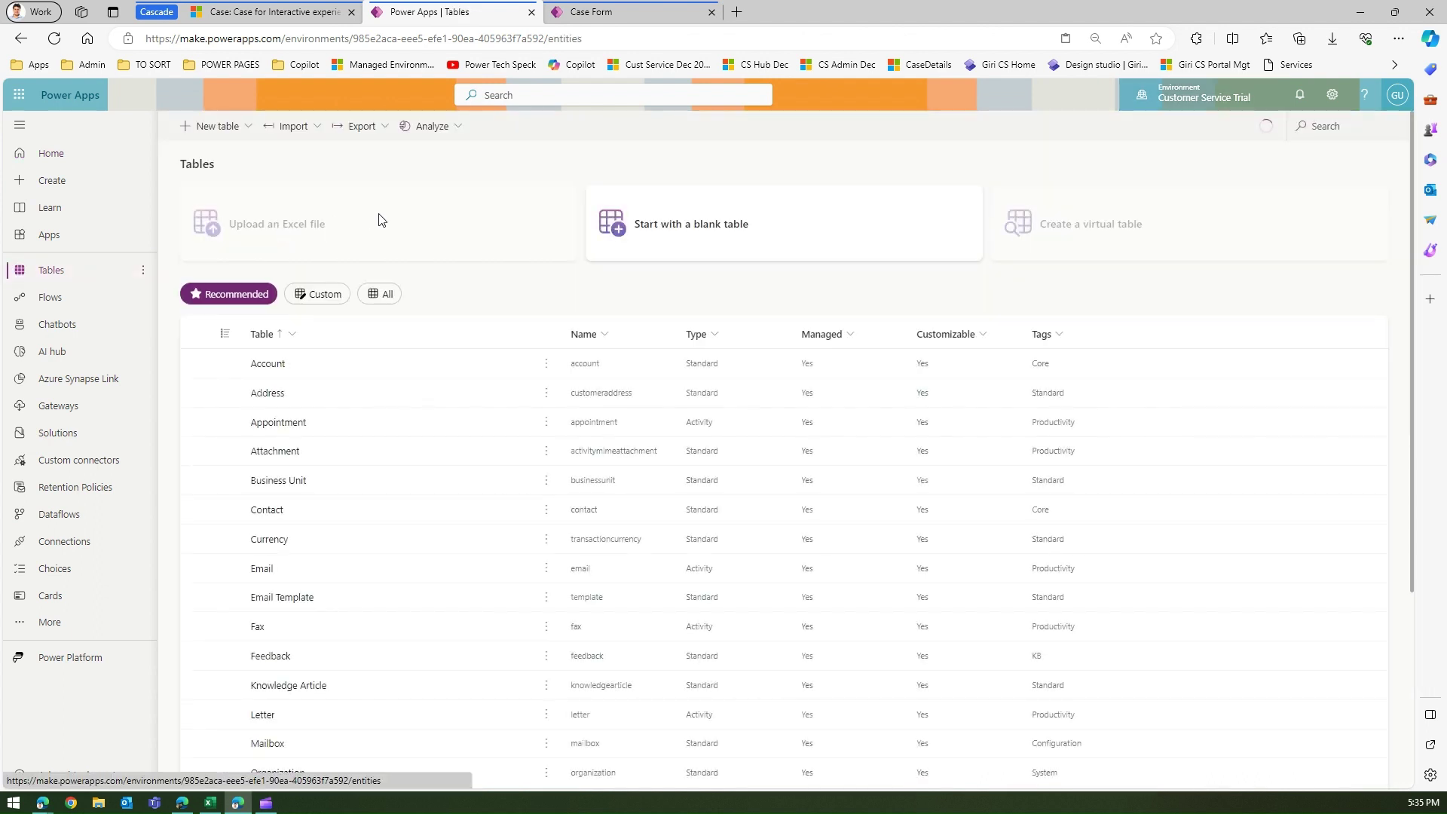
left_click(313, 194)
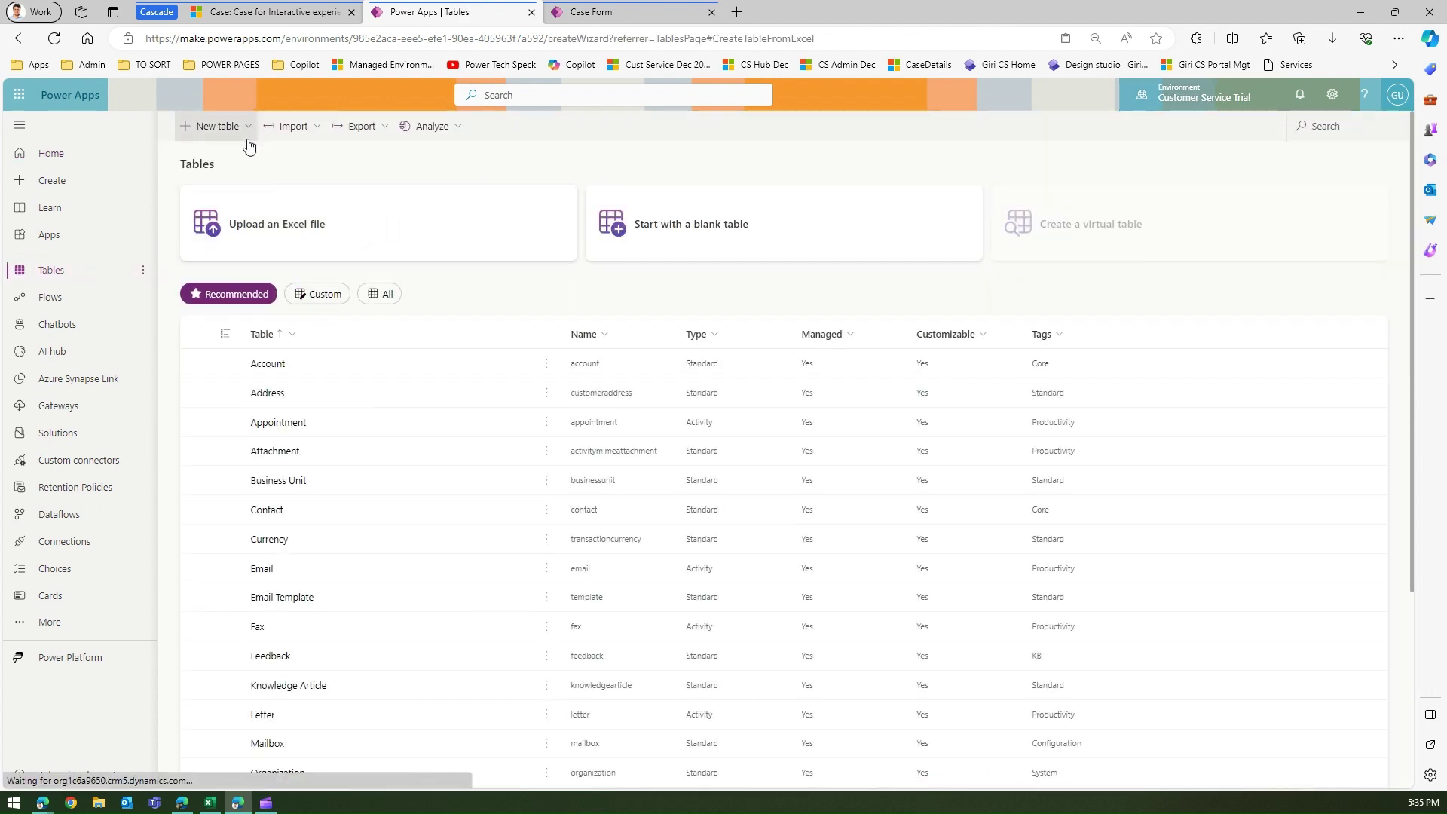
left_click(352, 765)
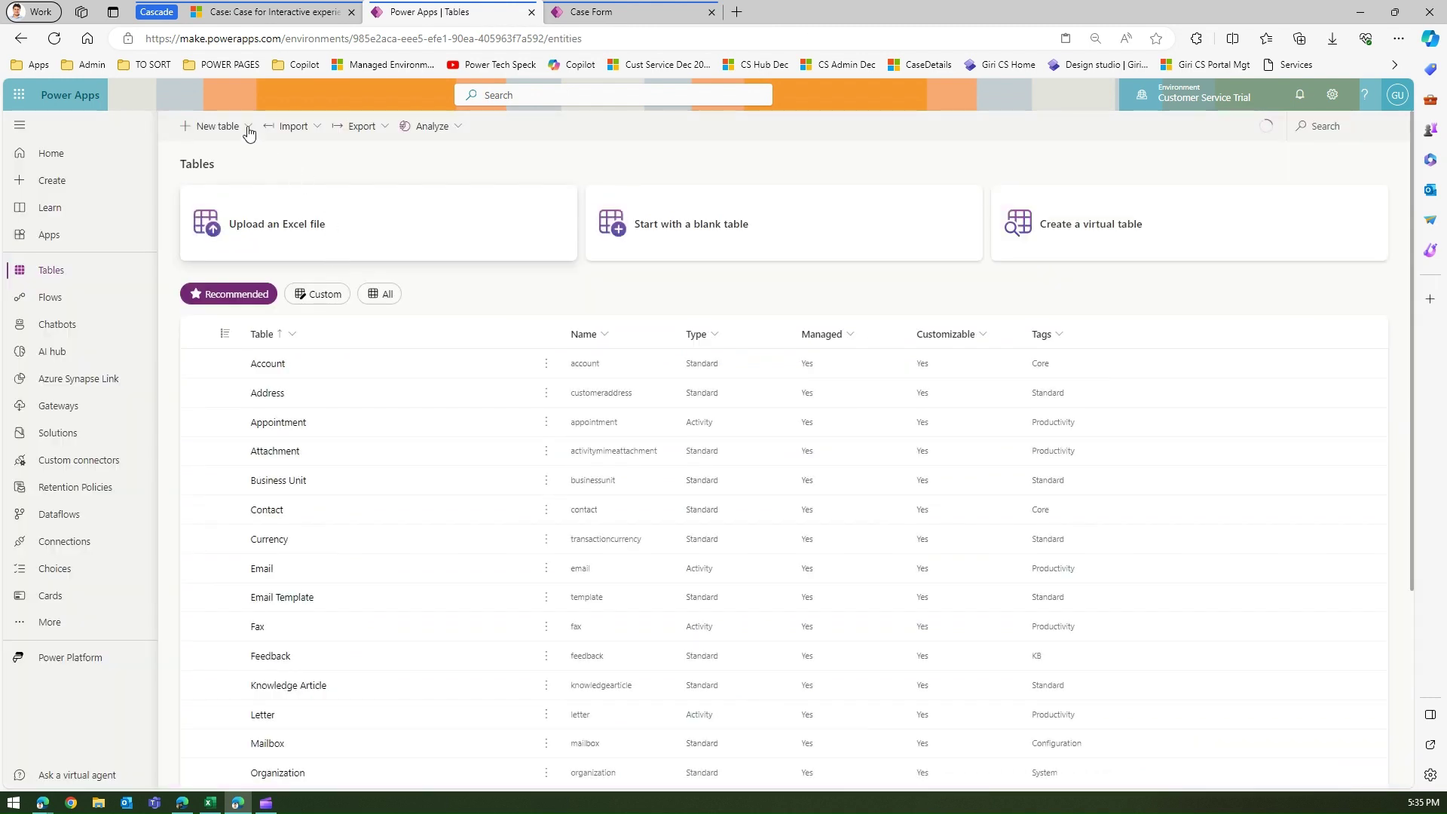
left_click(252, 130)
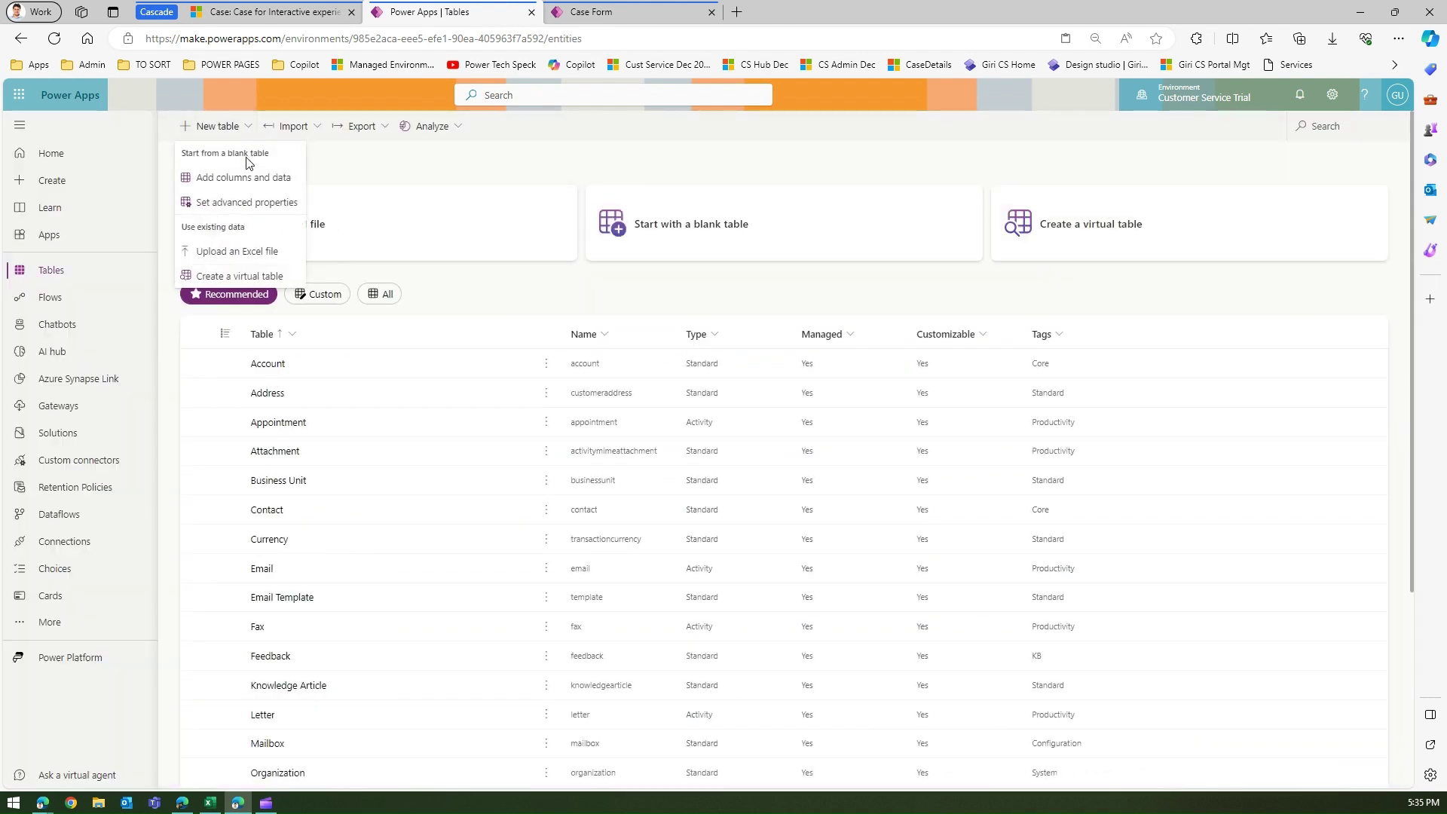
left_click(248, 181)
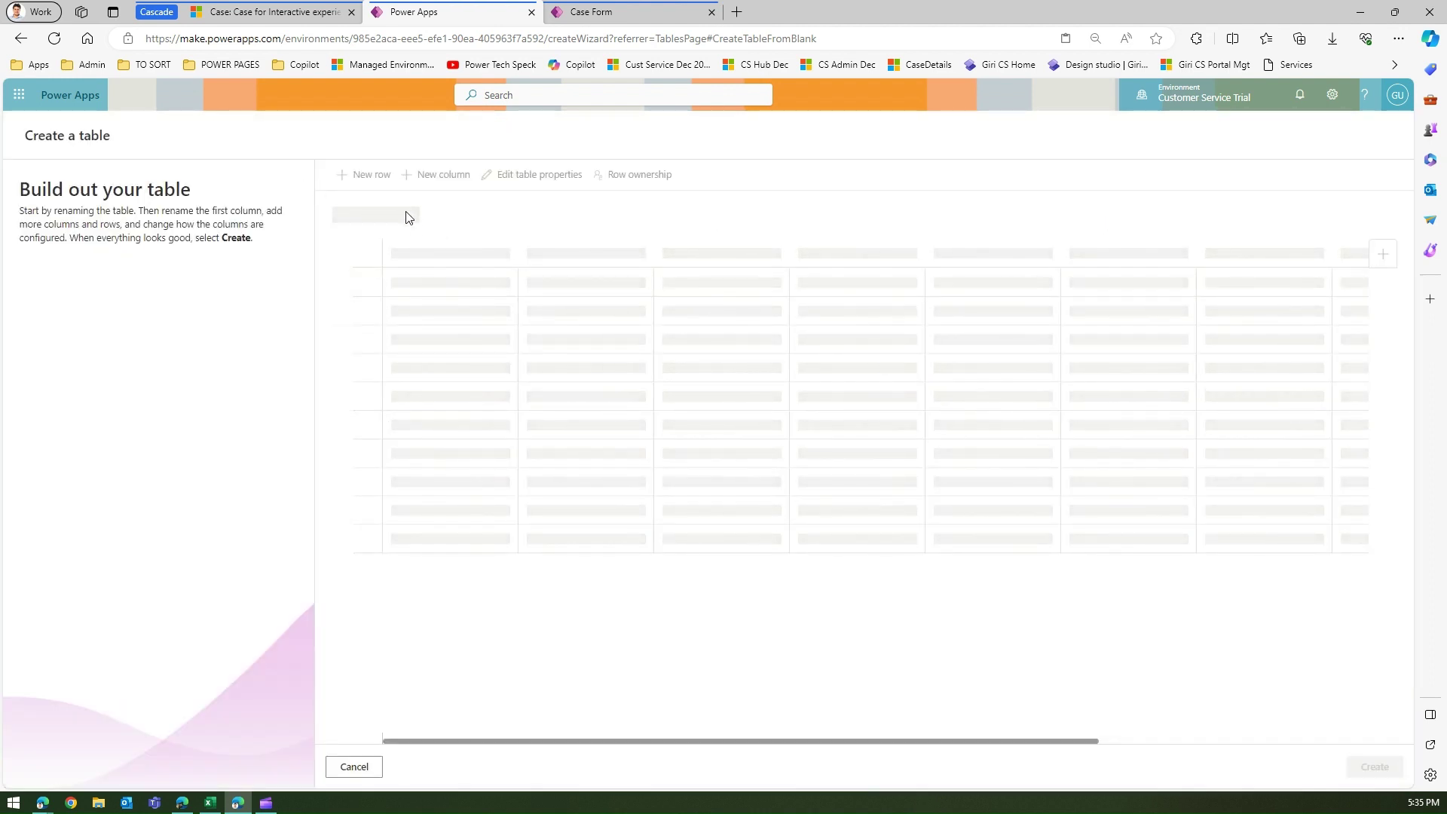
- Set the new table's display name to Technology, enter the same text as its description, and save the table properties
left_click(435, 260)
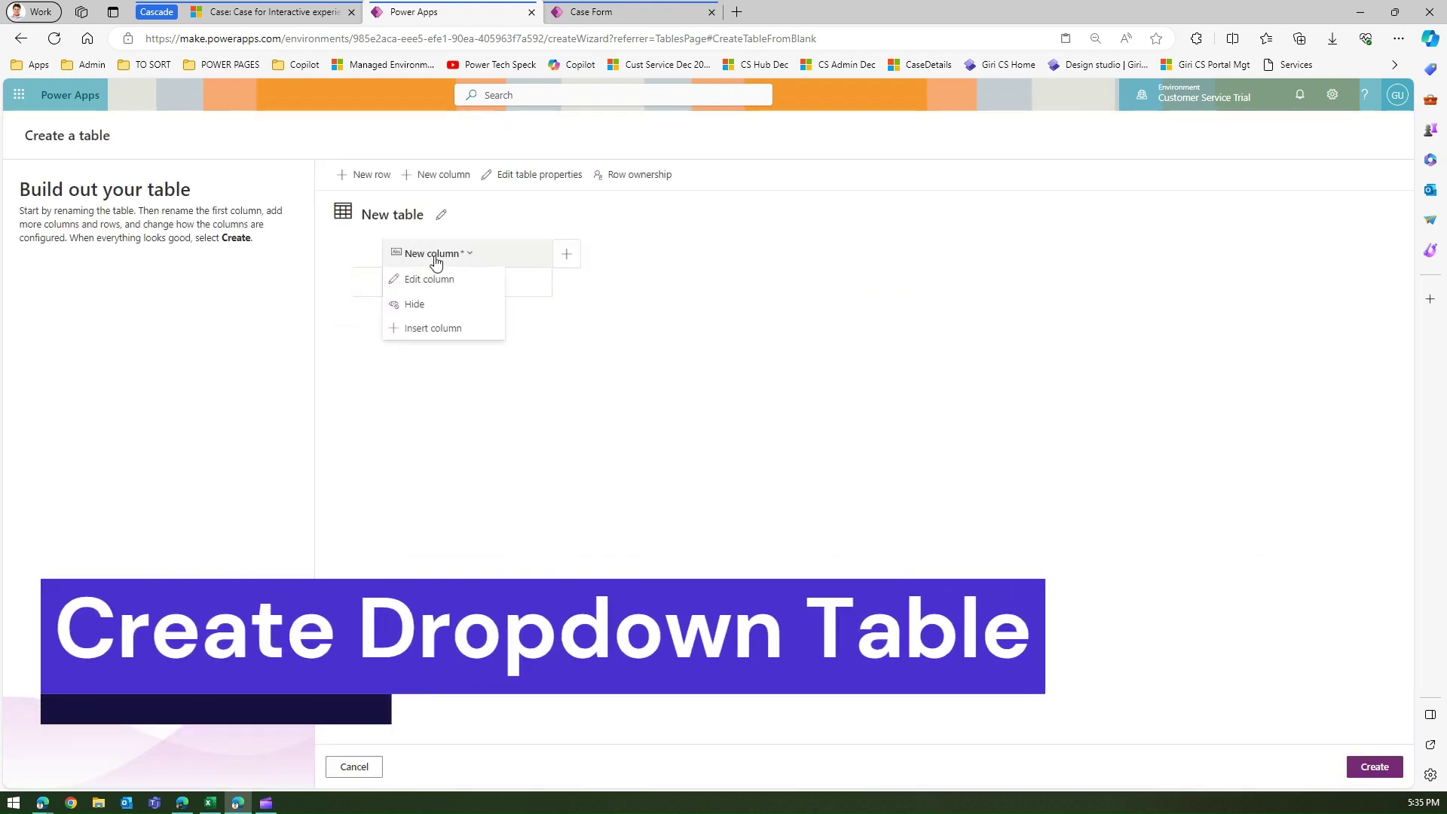
left_click(441, 215)
left_click_drag(407, 305, 329, 322)
type("Techn")
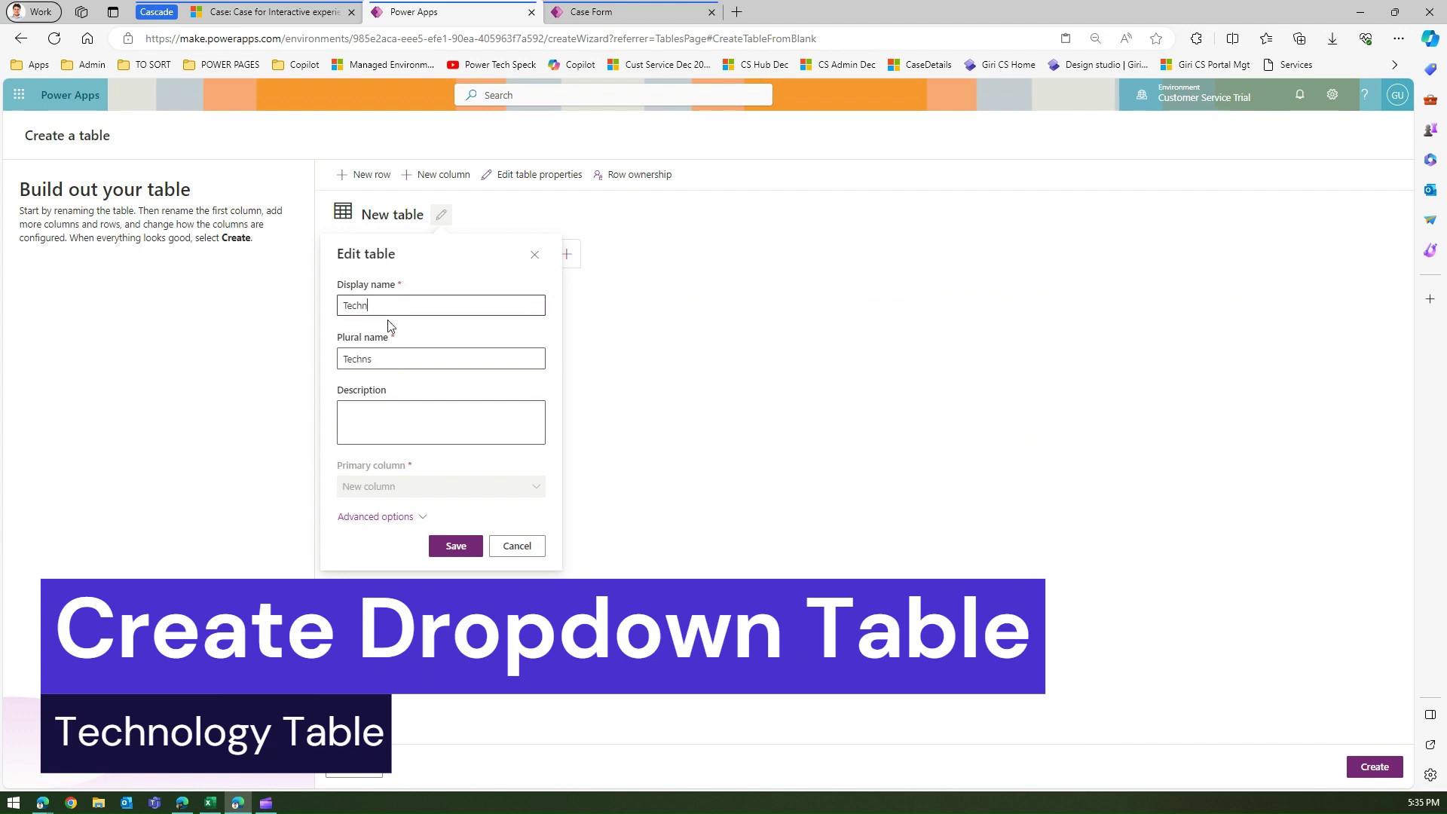
type("ology")
key("ctrl+a")
key("ctrl+c")
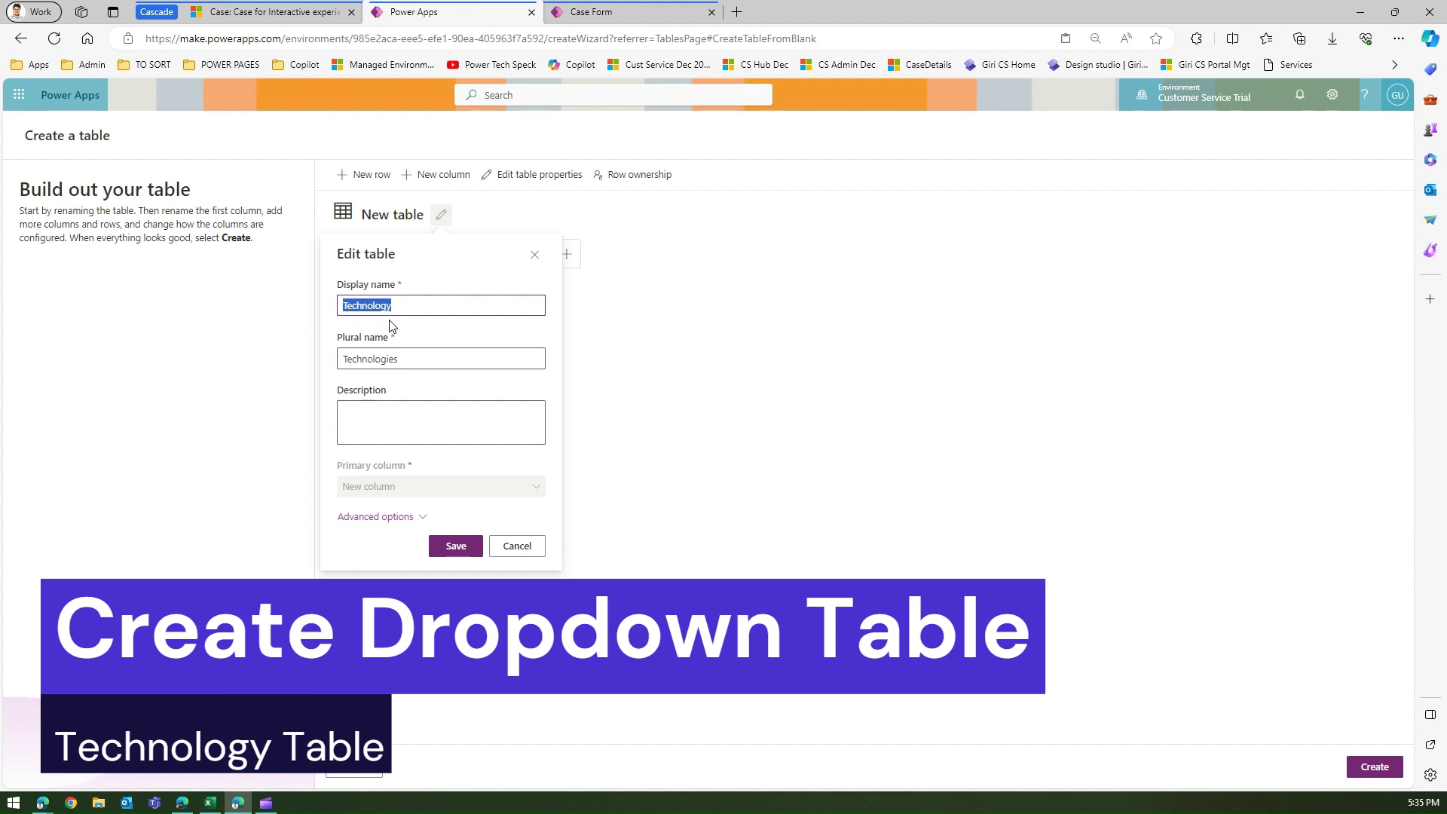
left_click(381, 411)
key("ctrl+v")
left_click(456, 545)
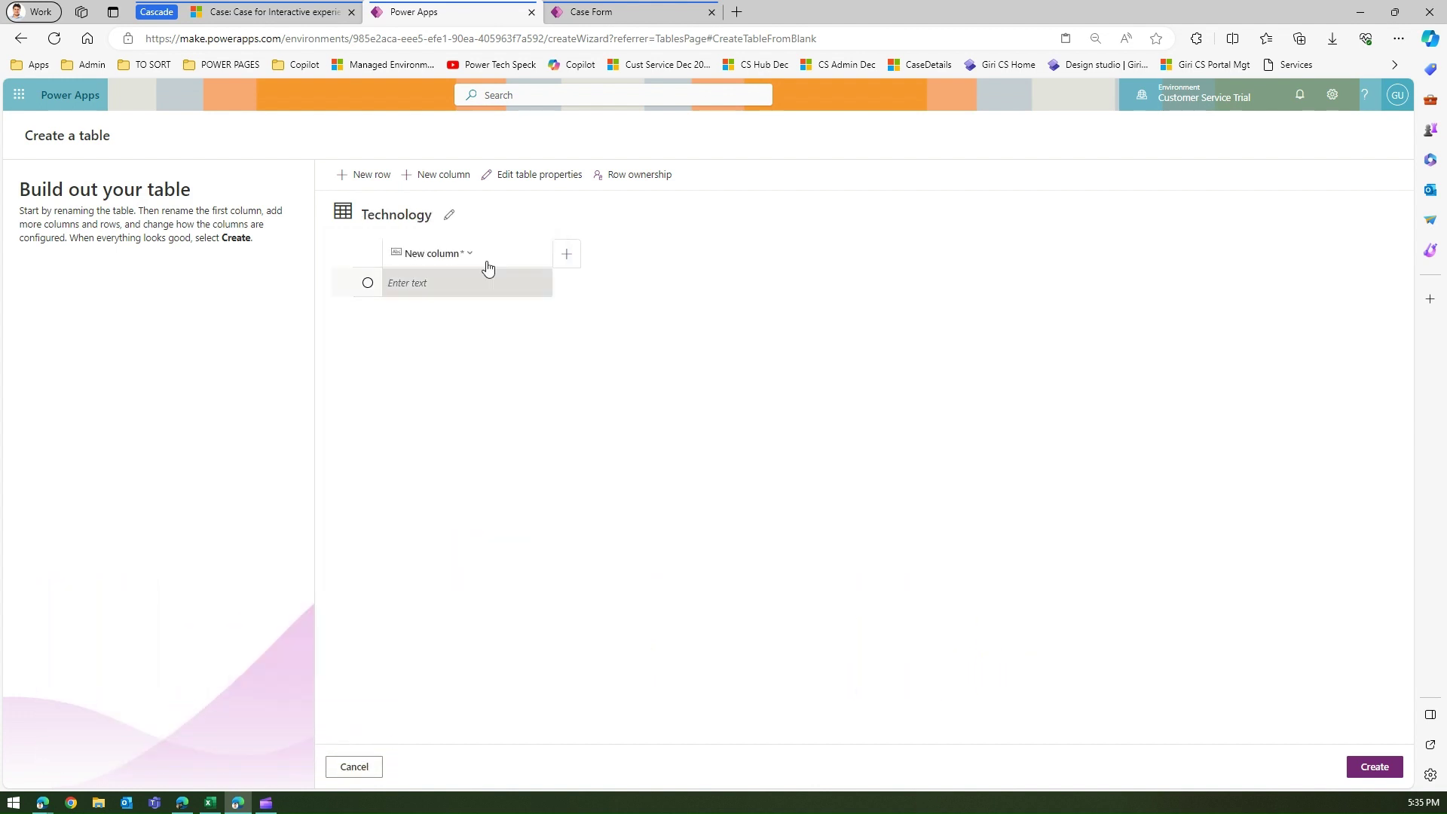
- Rename the table's first column to Technology
left_click(468, 256)
left_click(454, 284)
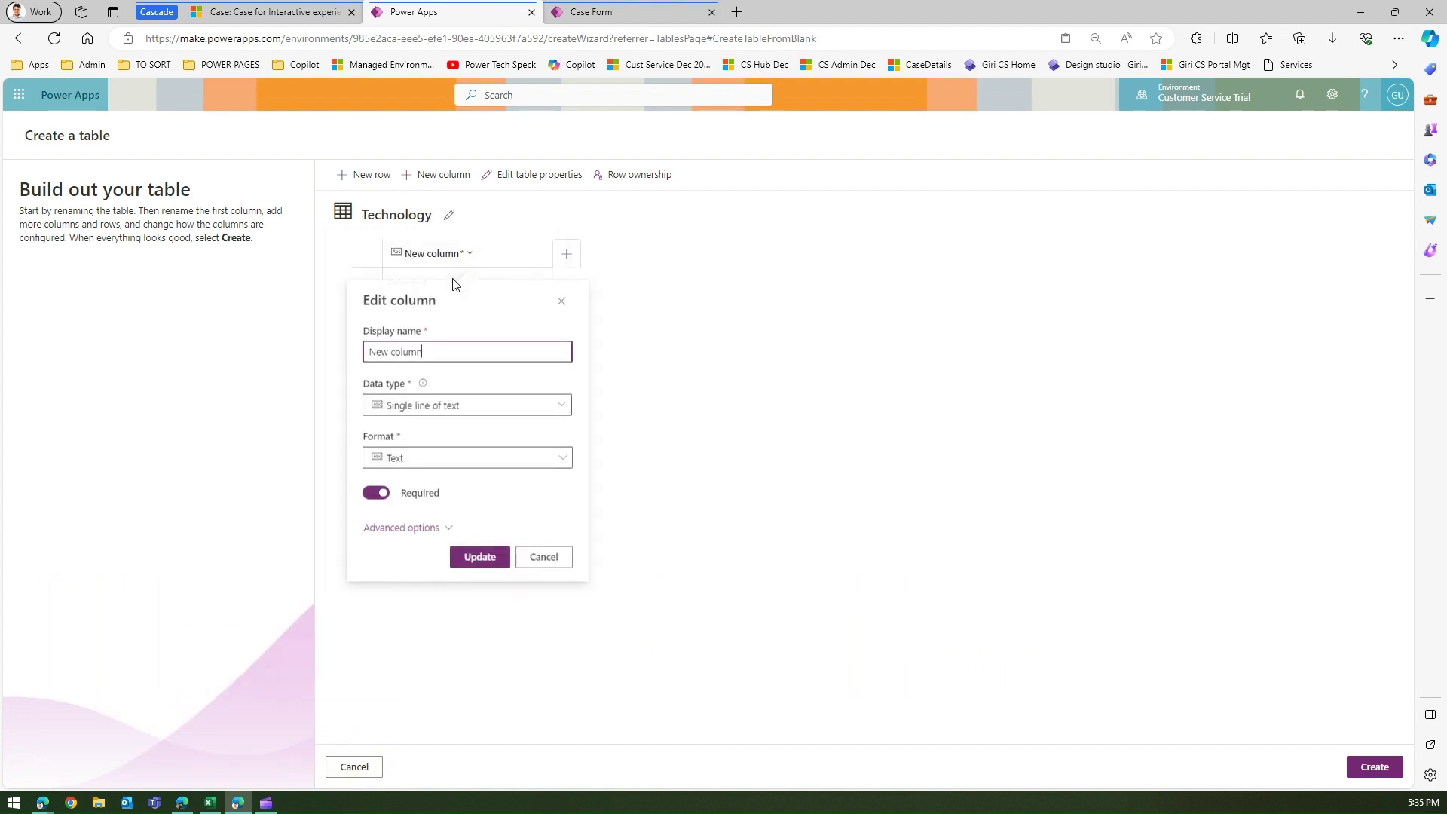
key("ctrl+a")
type("Tec")
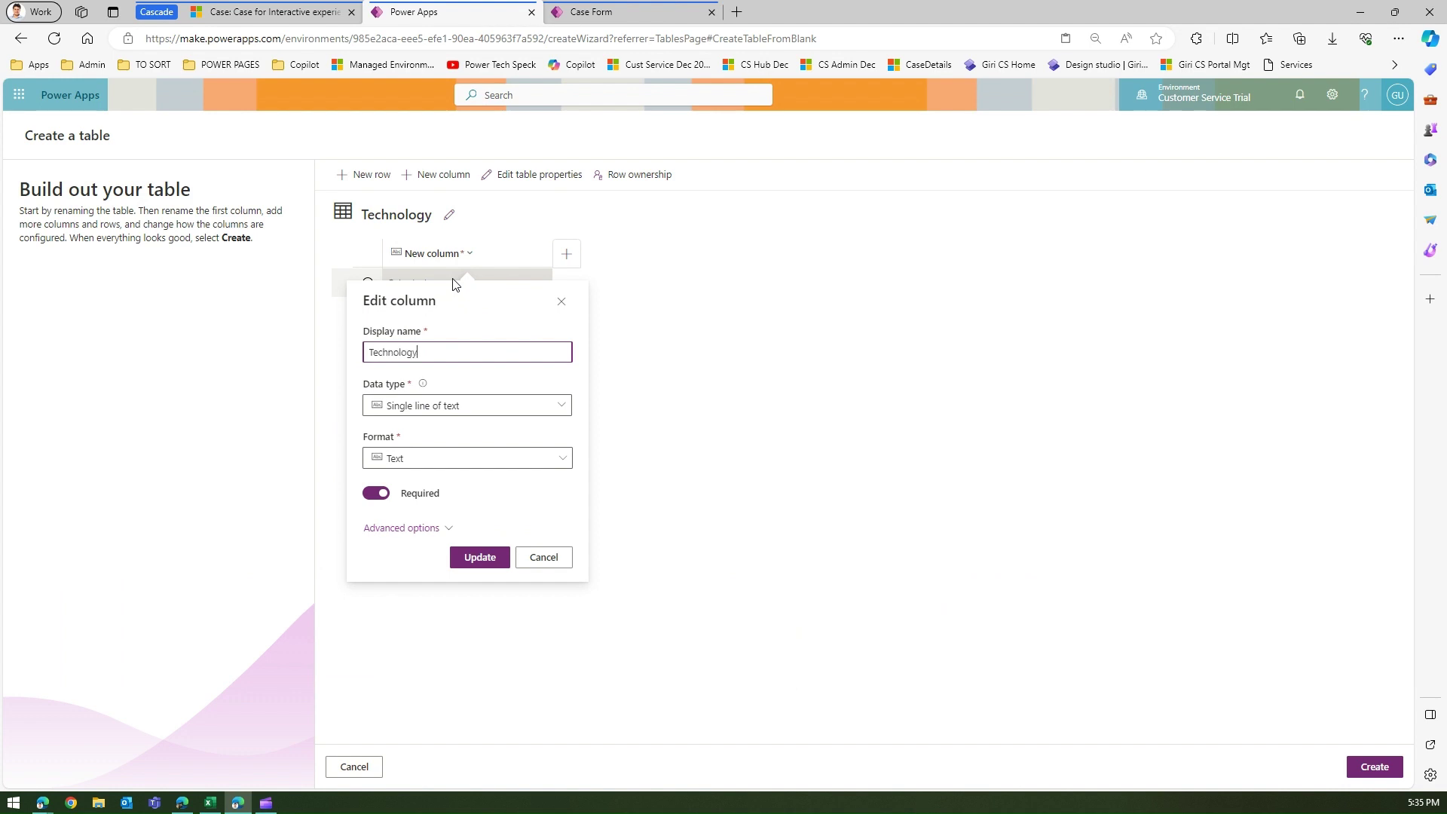
left_click(487, 558)
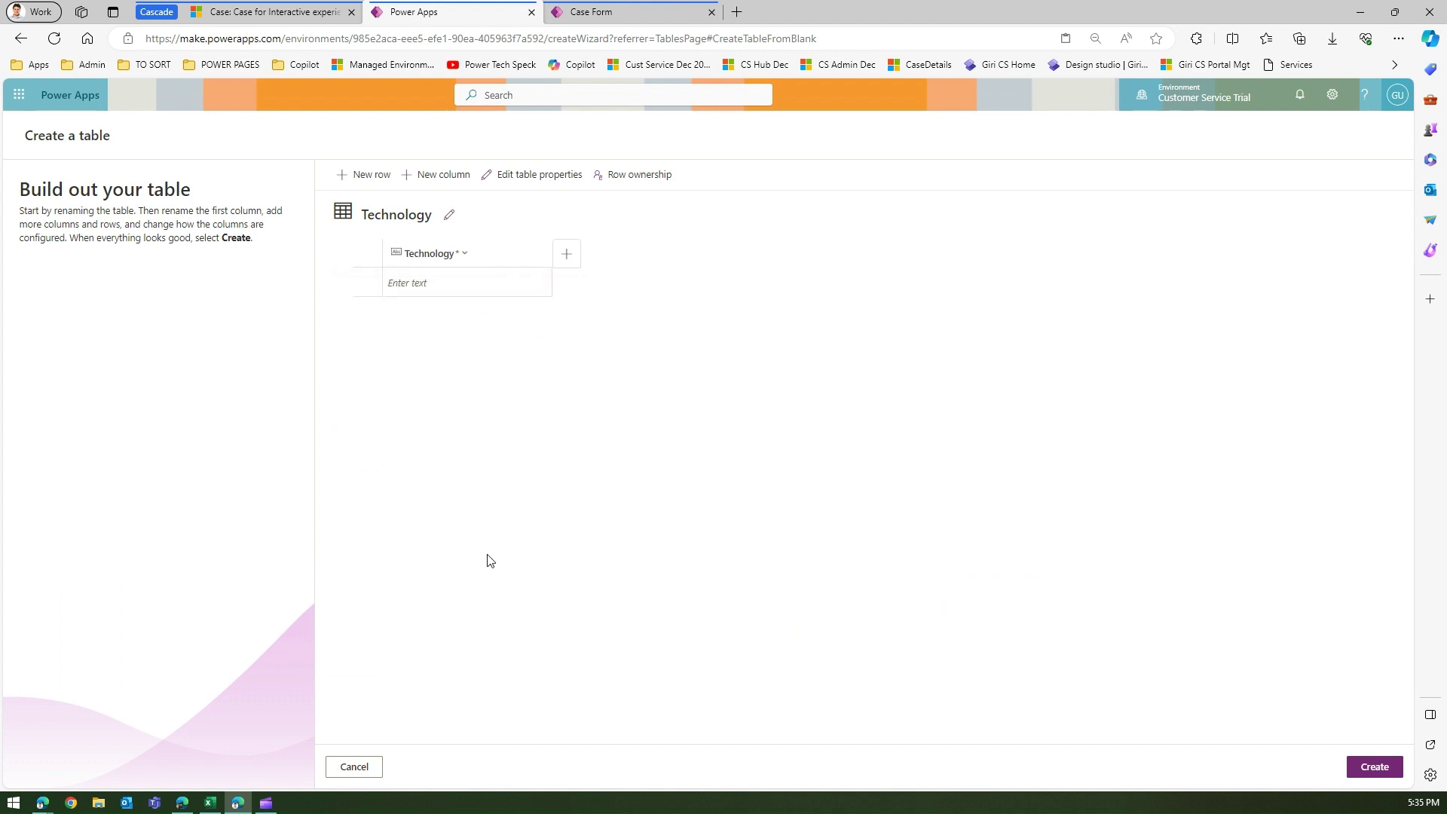
- Check the Technology values on the Excel Cascade sheet, return to Power Apps, add a row, and enter Power Platform as the first value
left_click(211, 803)
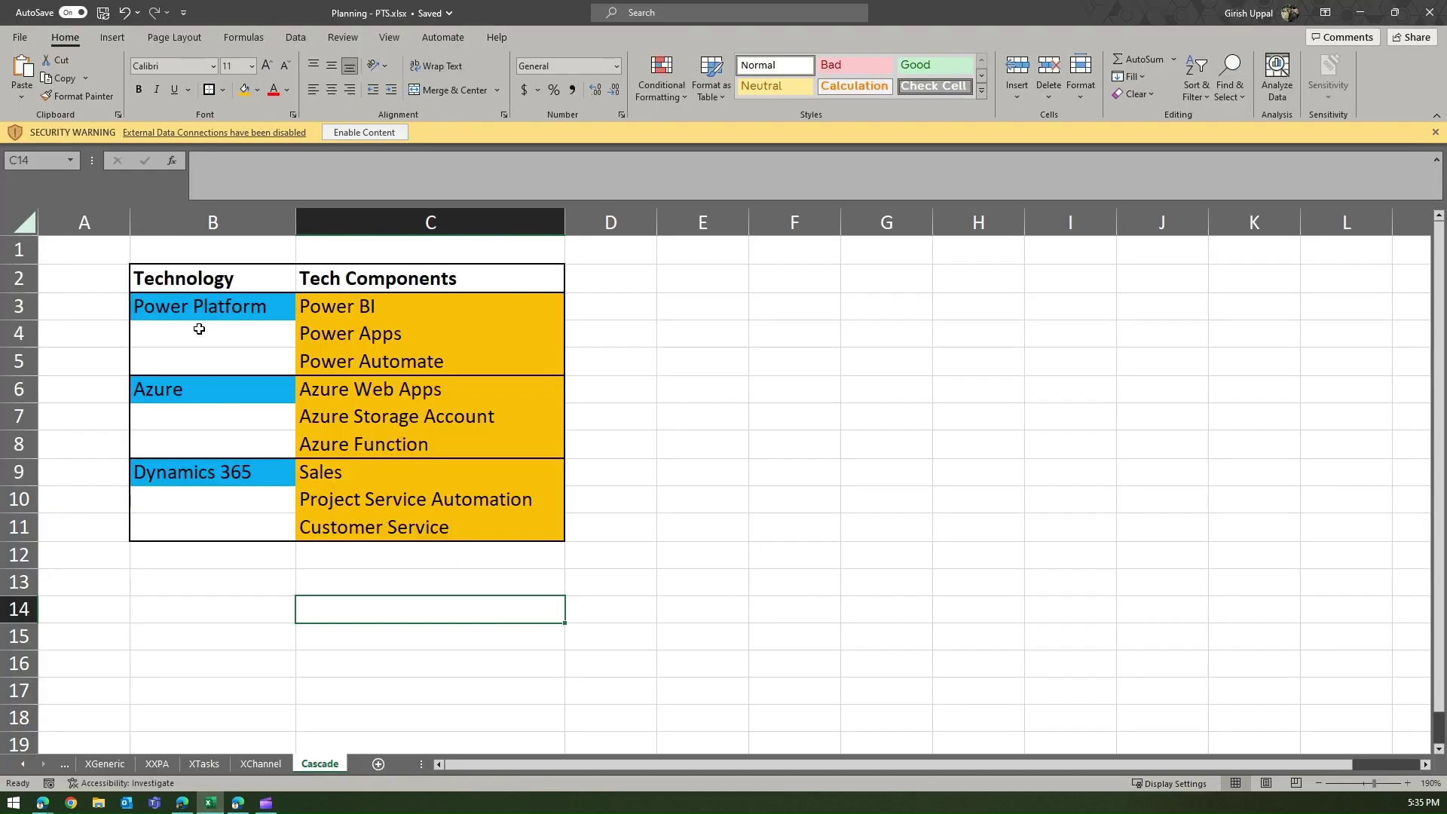
left_click_drag(200, 310, 201, 391)
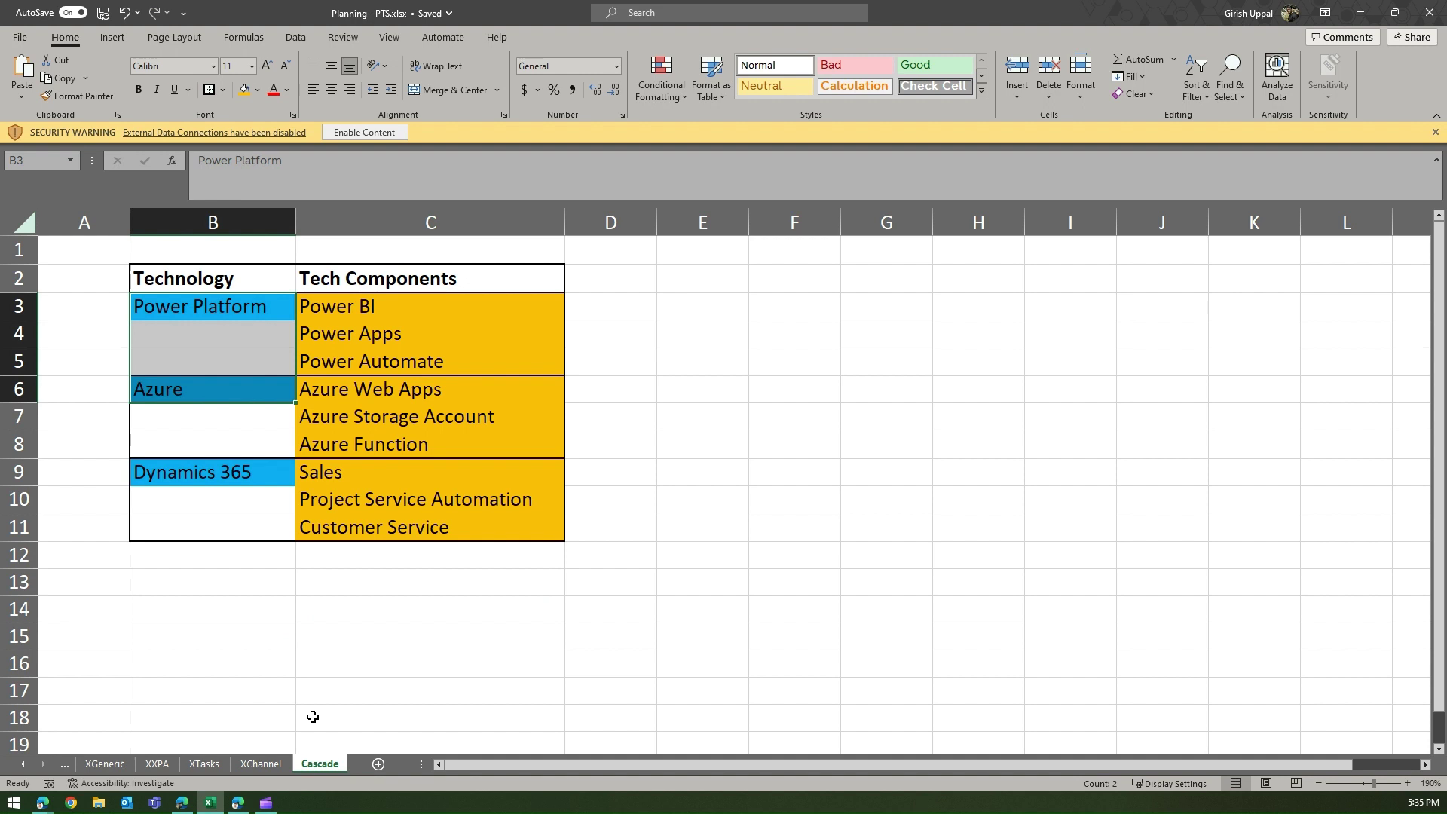
left_click(238, 803)
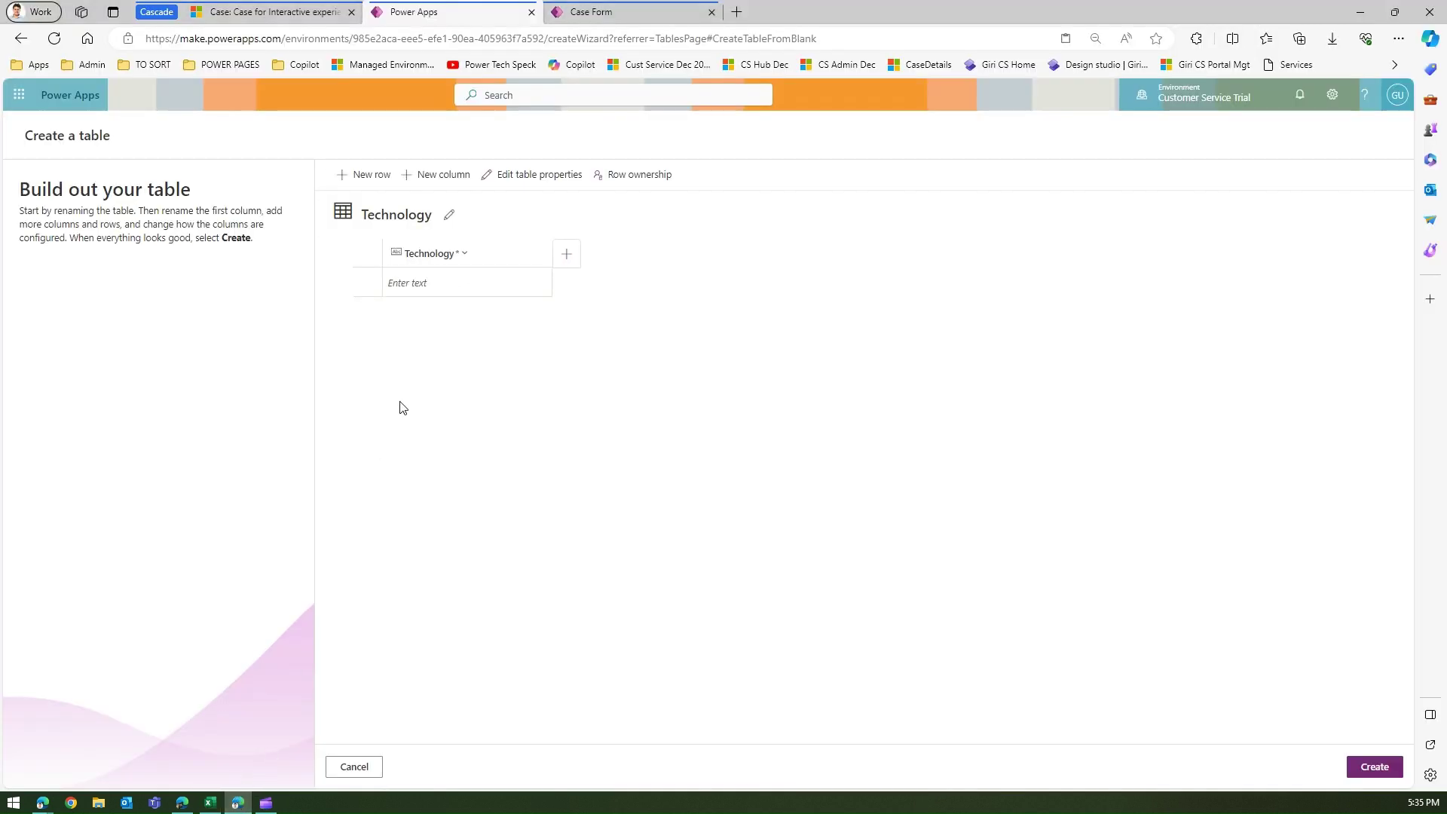
left_click(448, 294)
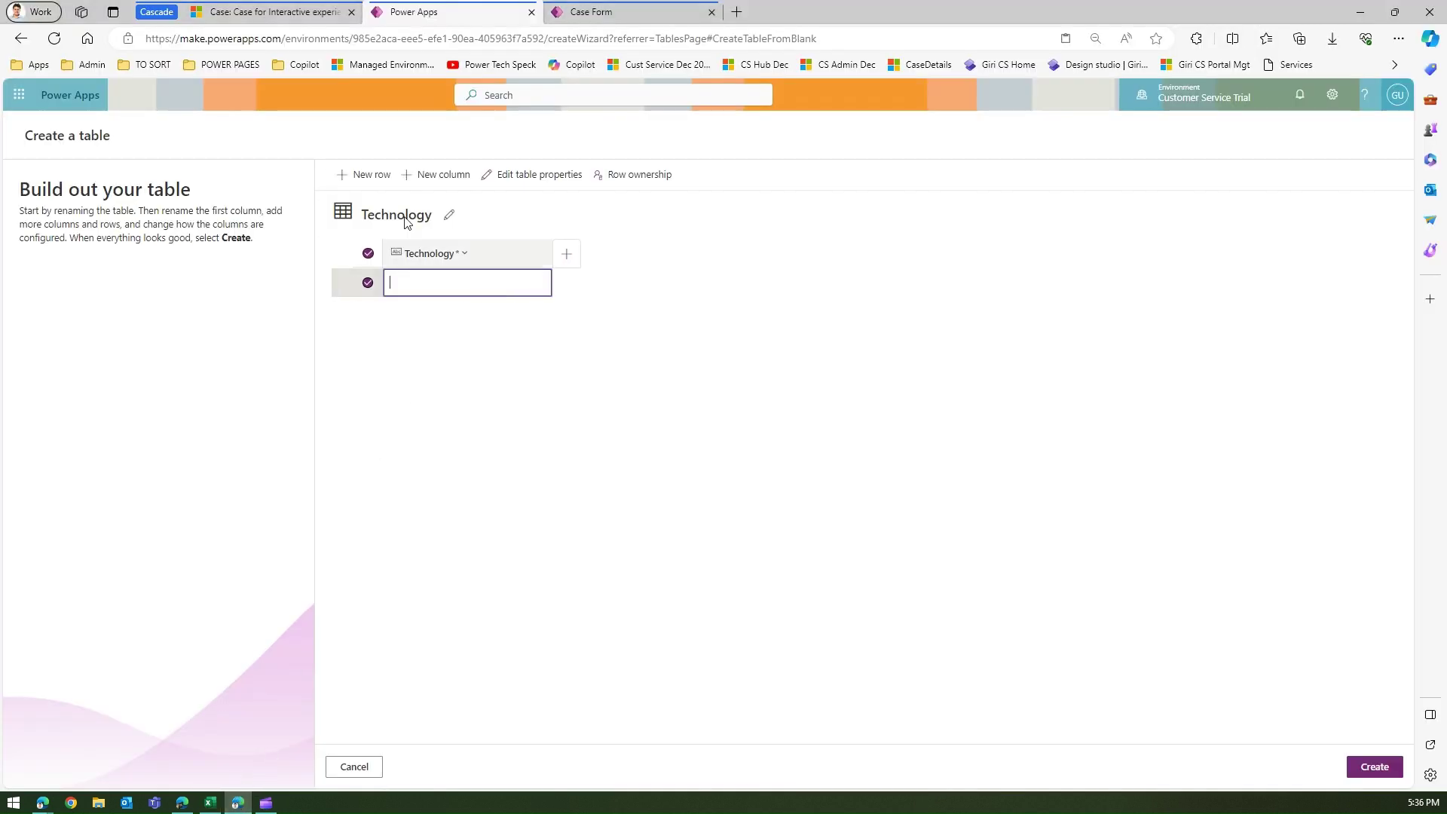
left_click(381, 178)
left_click(423, 281)
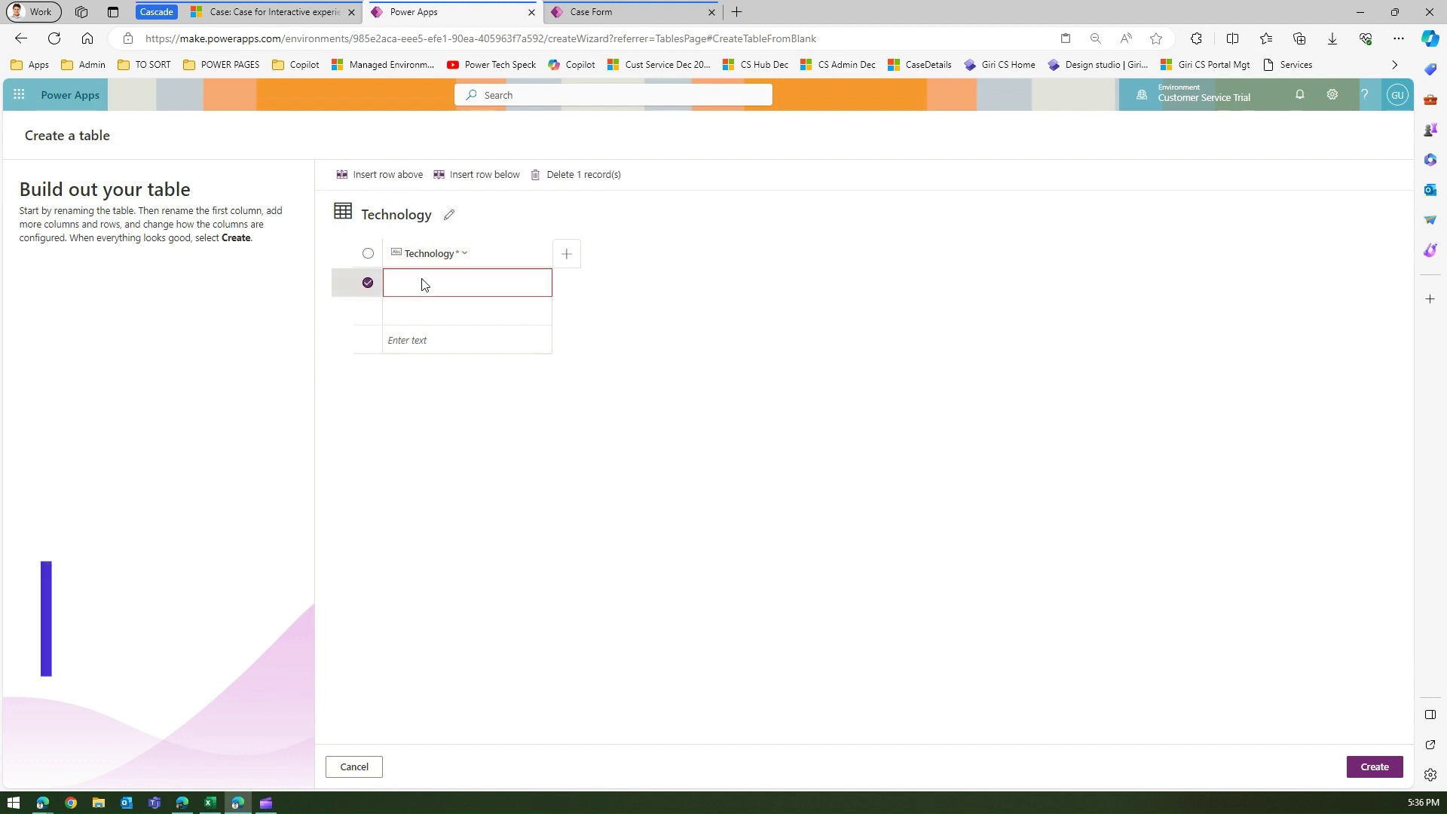
type("Power Platform")
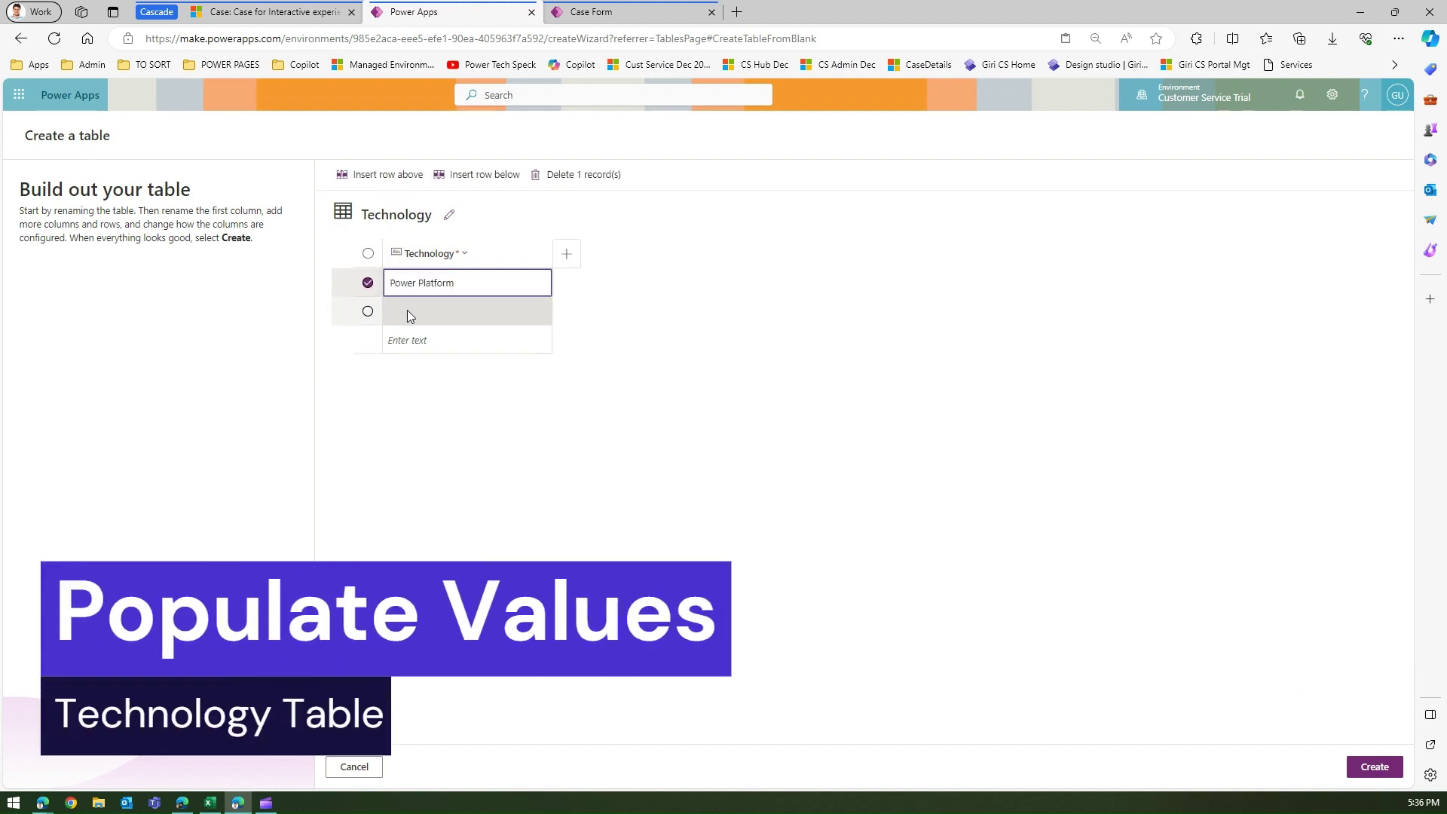
- Enter Azure and Dynamics 365 in the next two rows and create the Technology table
left_click(409, 311)
type("Azure")
double_click(411, 315)
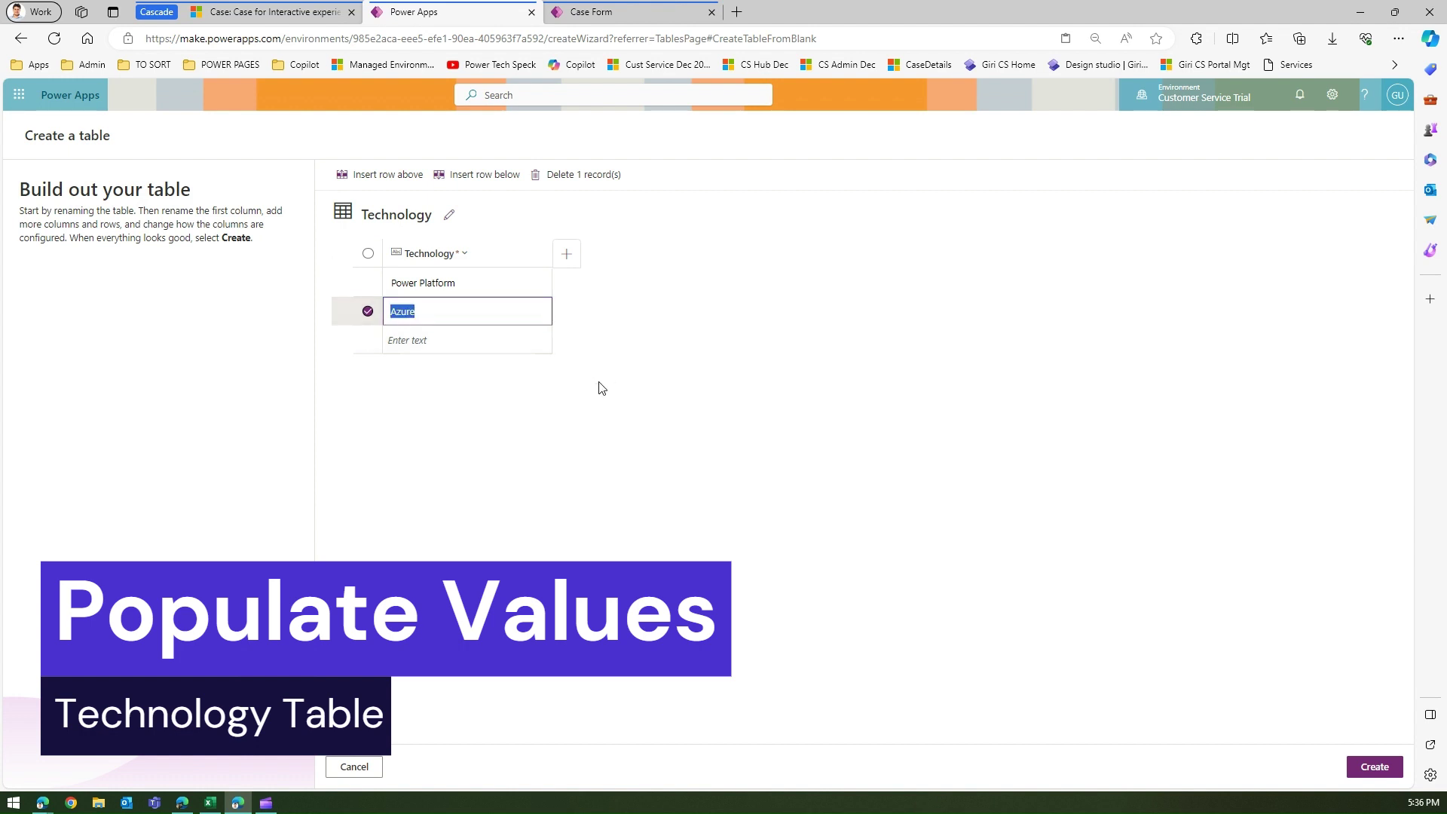
left_click(459, 353)
type("Dynami")
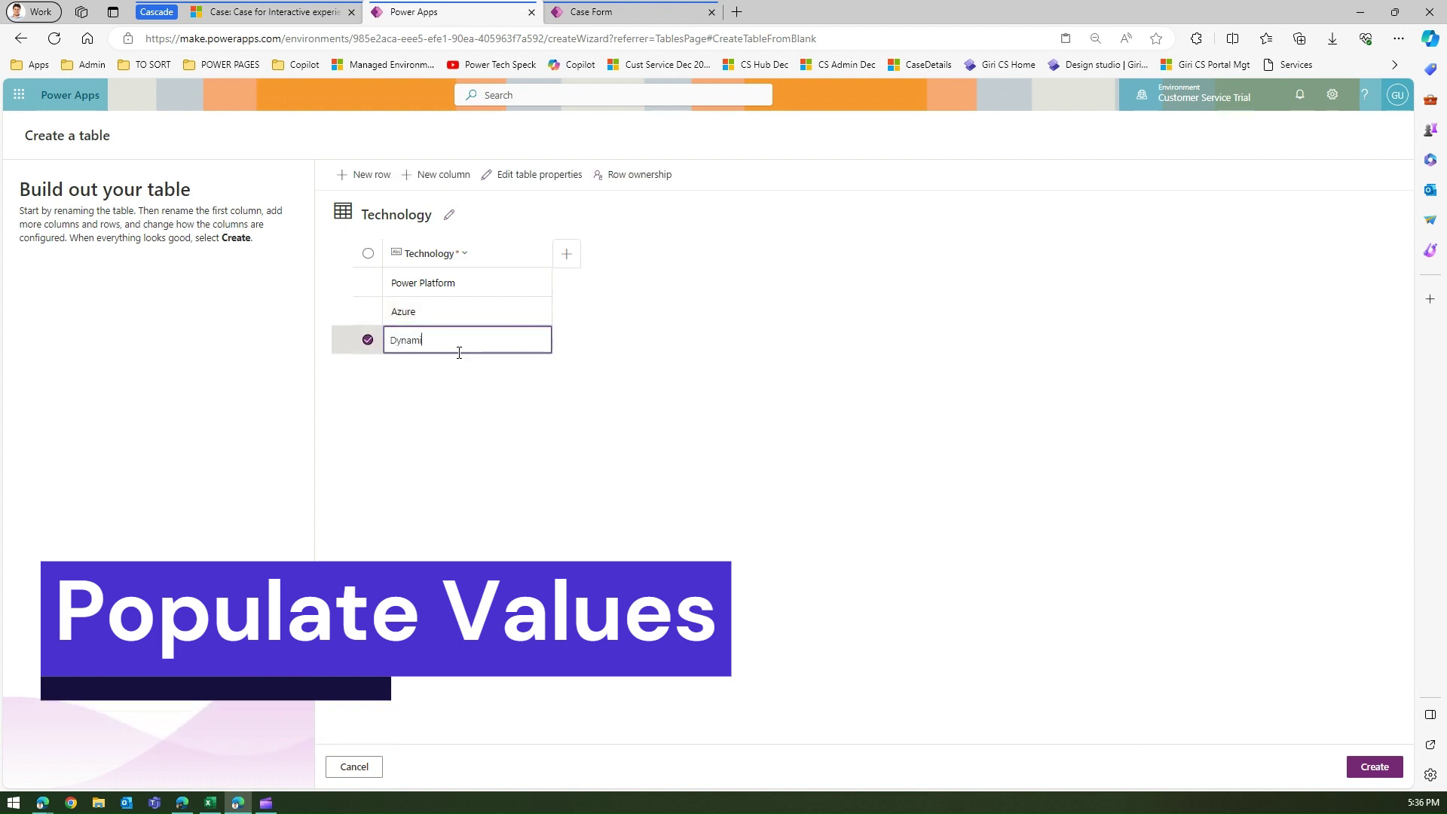
type("cs 365")
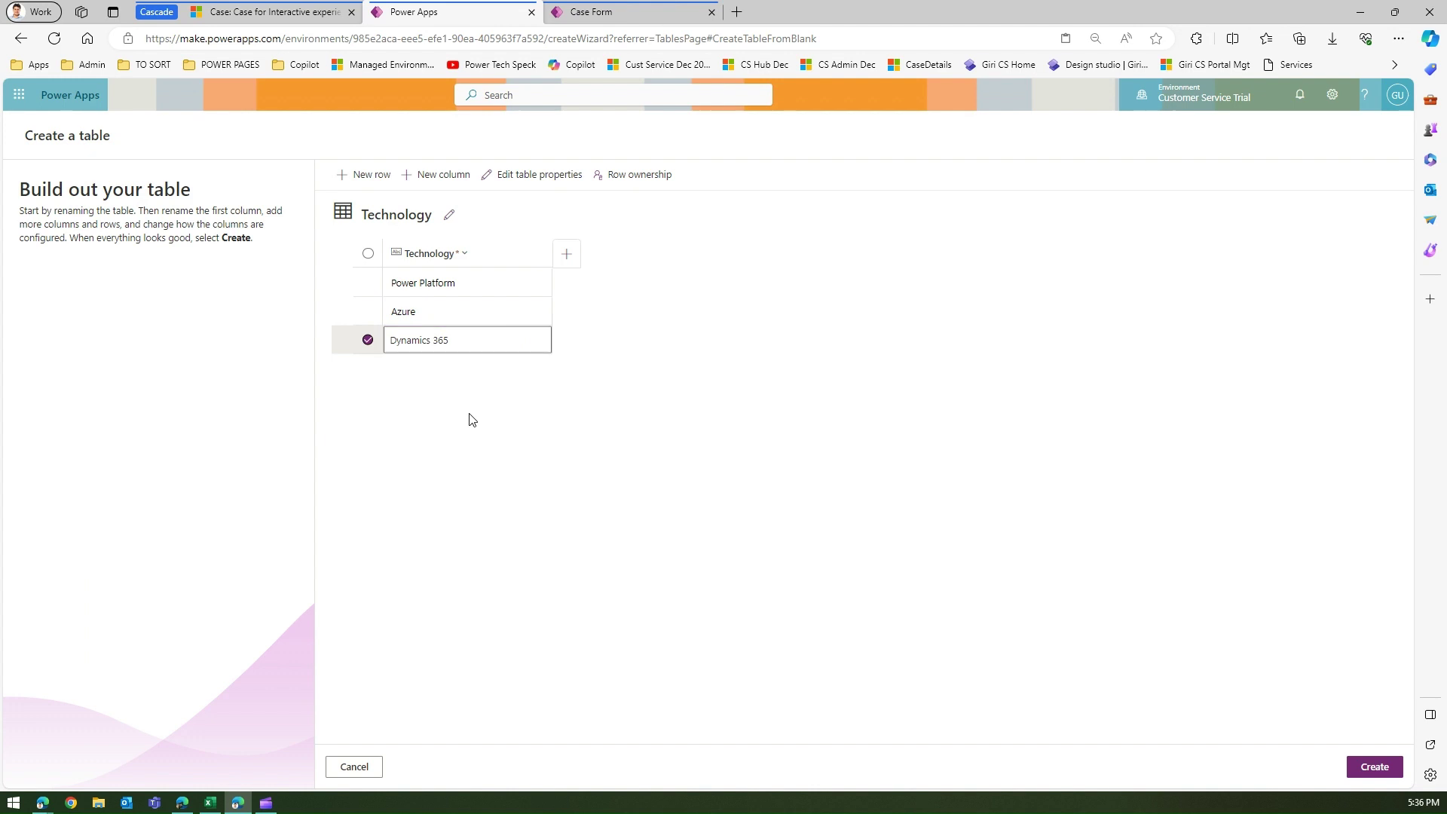
left_click(1373, 769)
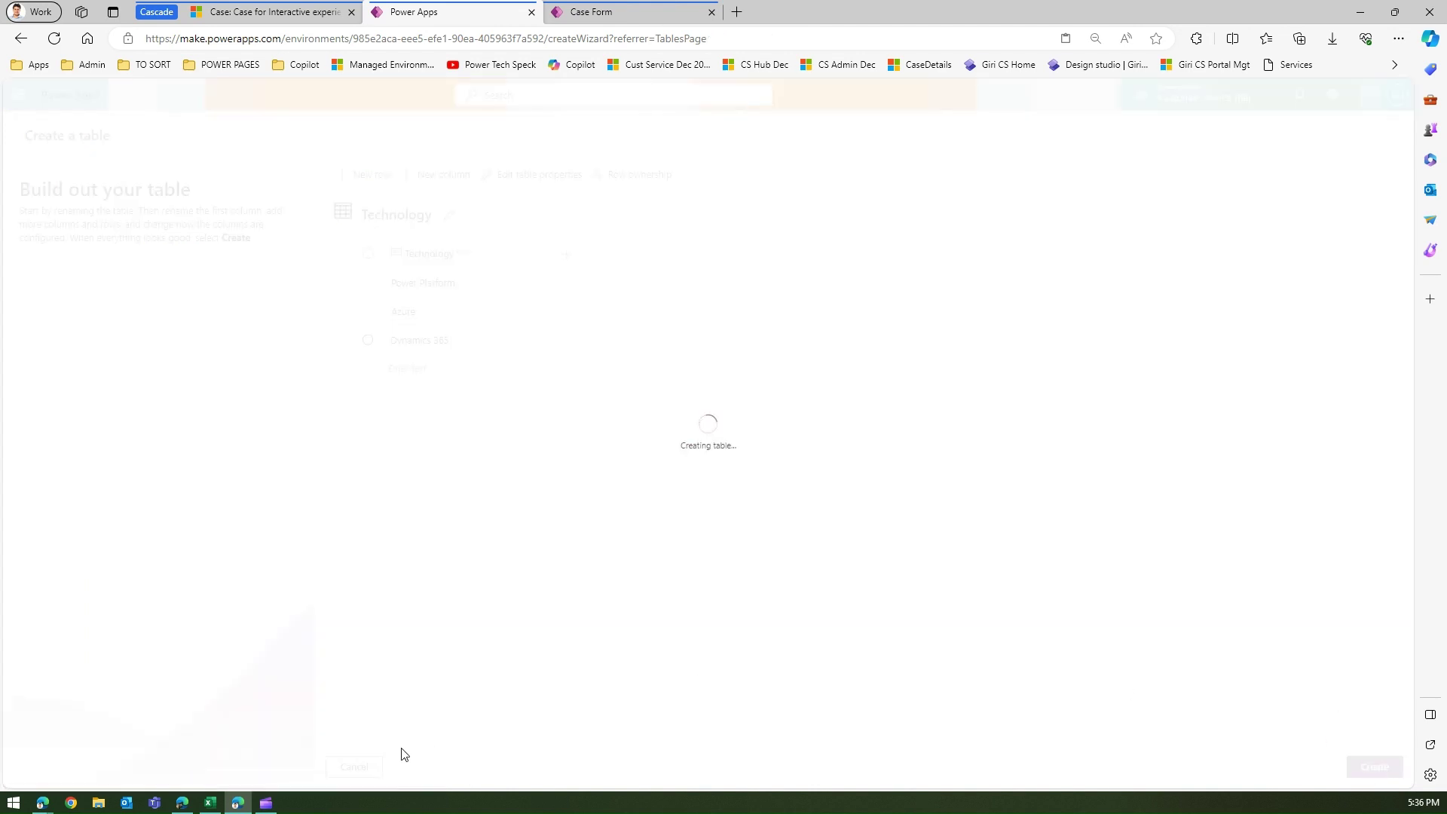
- Check the Tech Components heading on the Excel Cascade sheet, then return to Power Apps and start another new table by adding columns and data
left_click(210, 803)
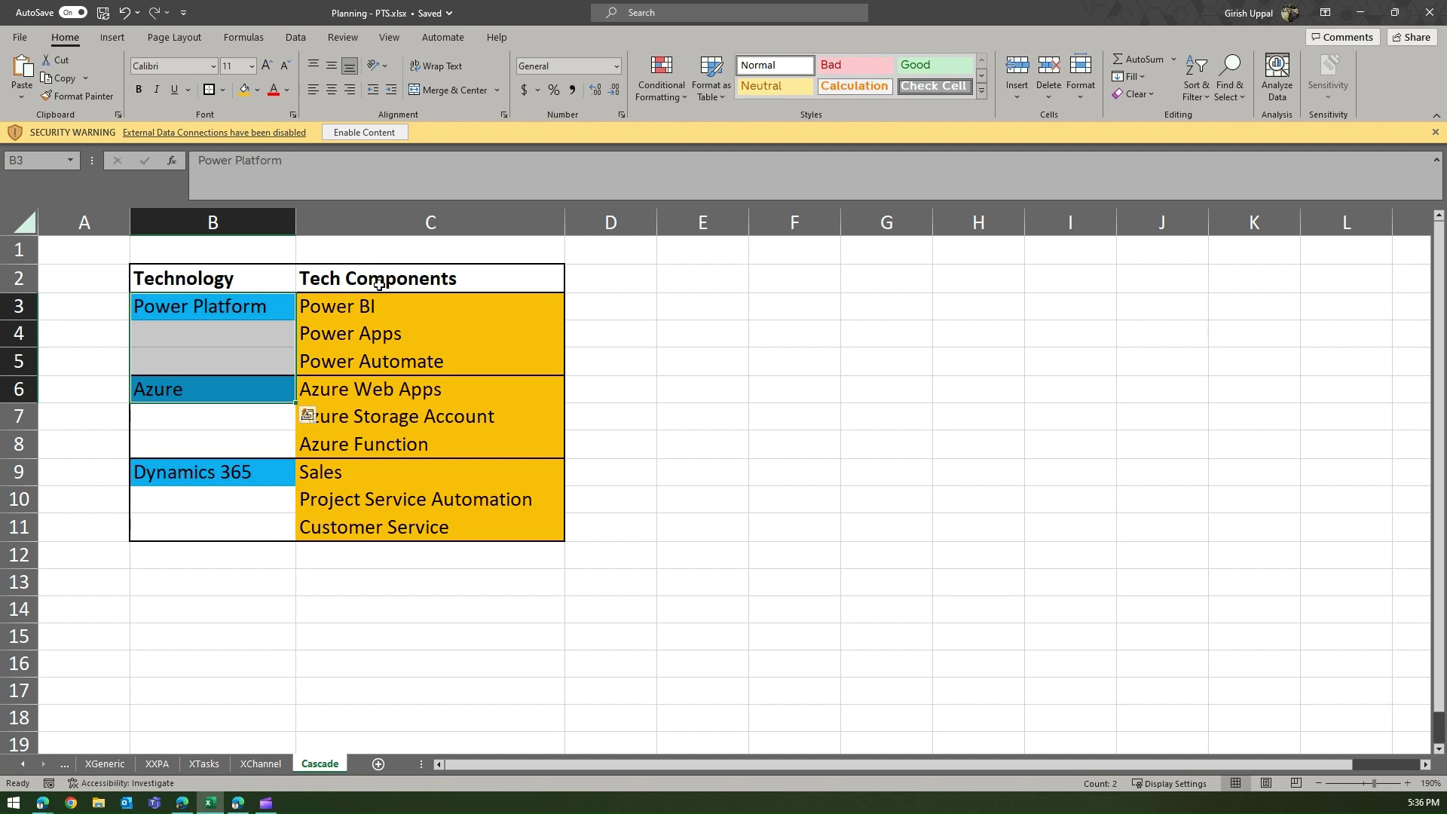
left_click(1361, 13)
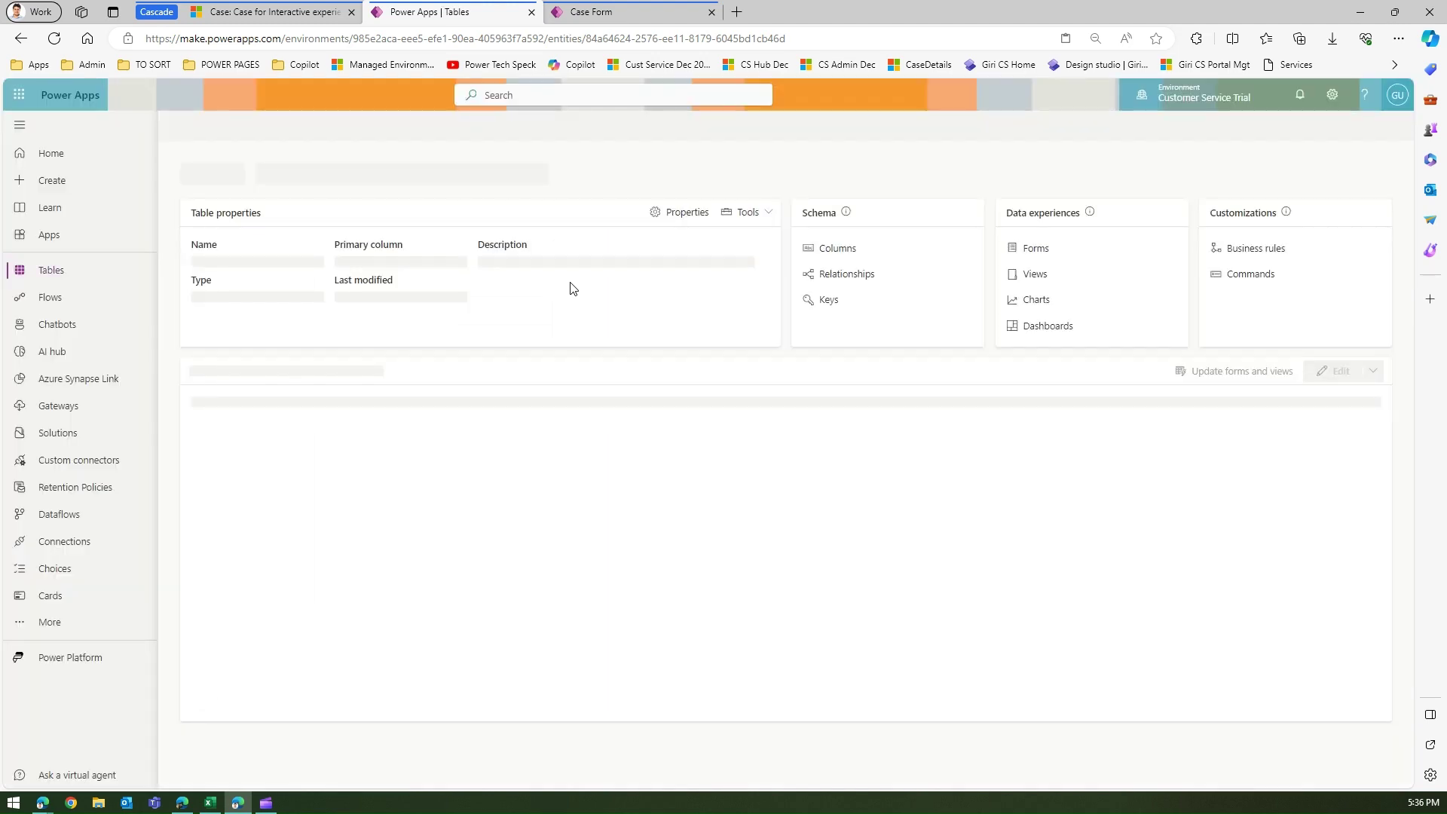
left_click(94, 276)
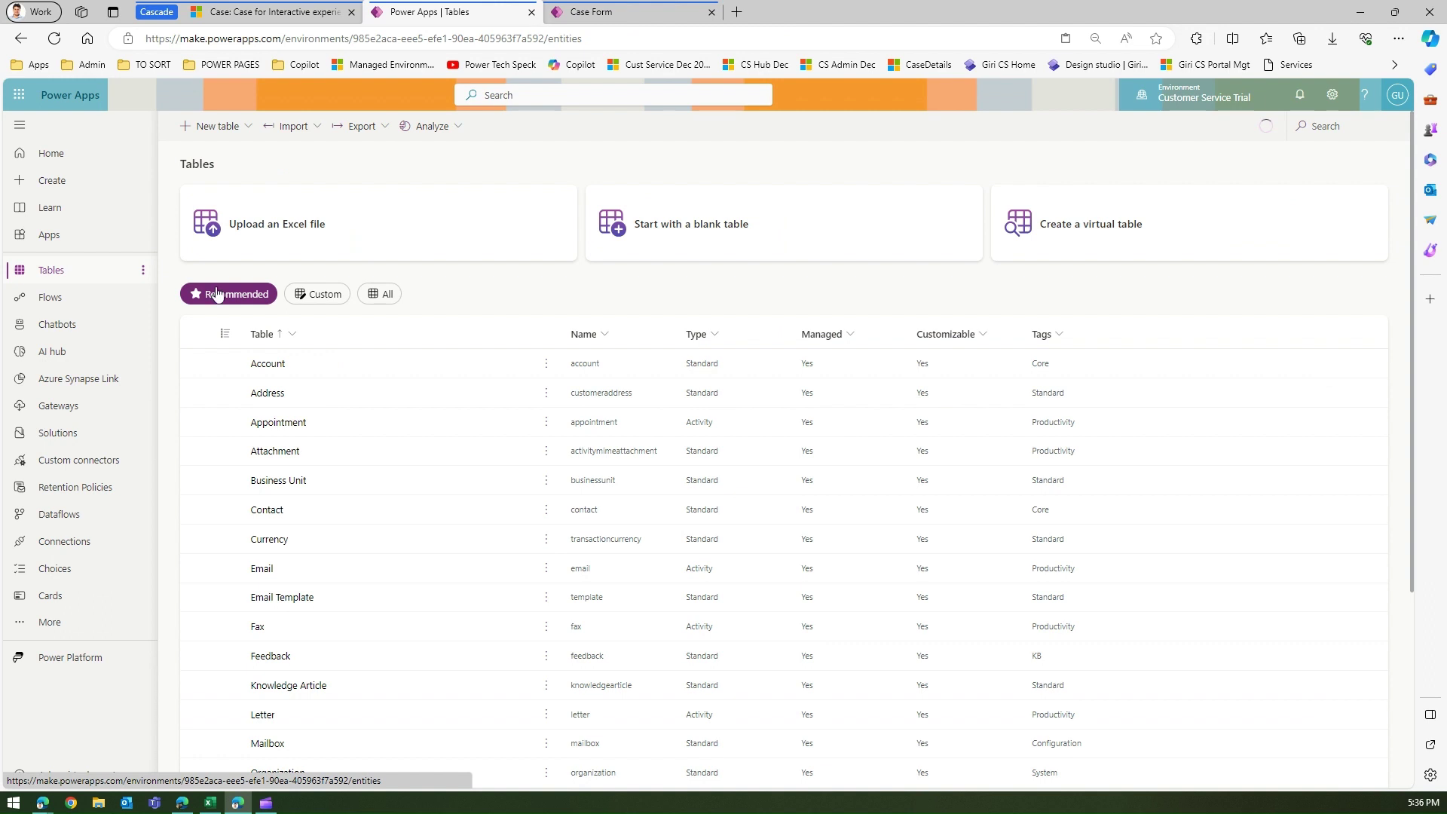
left_click(250, 127)
left_click(244, 177)
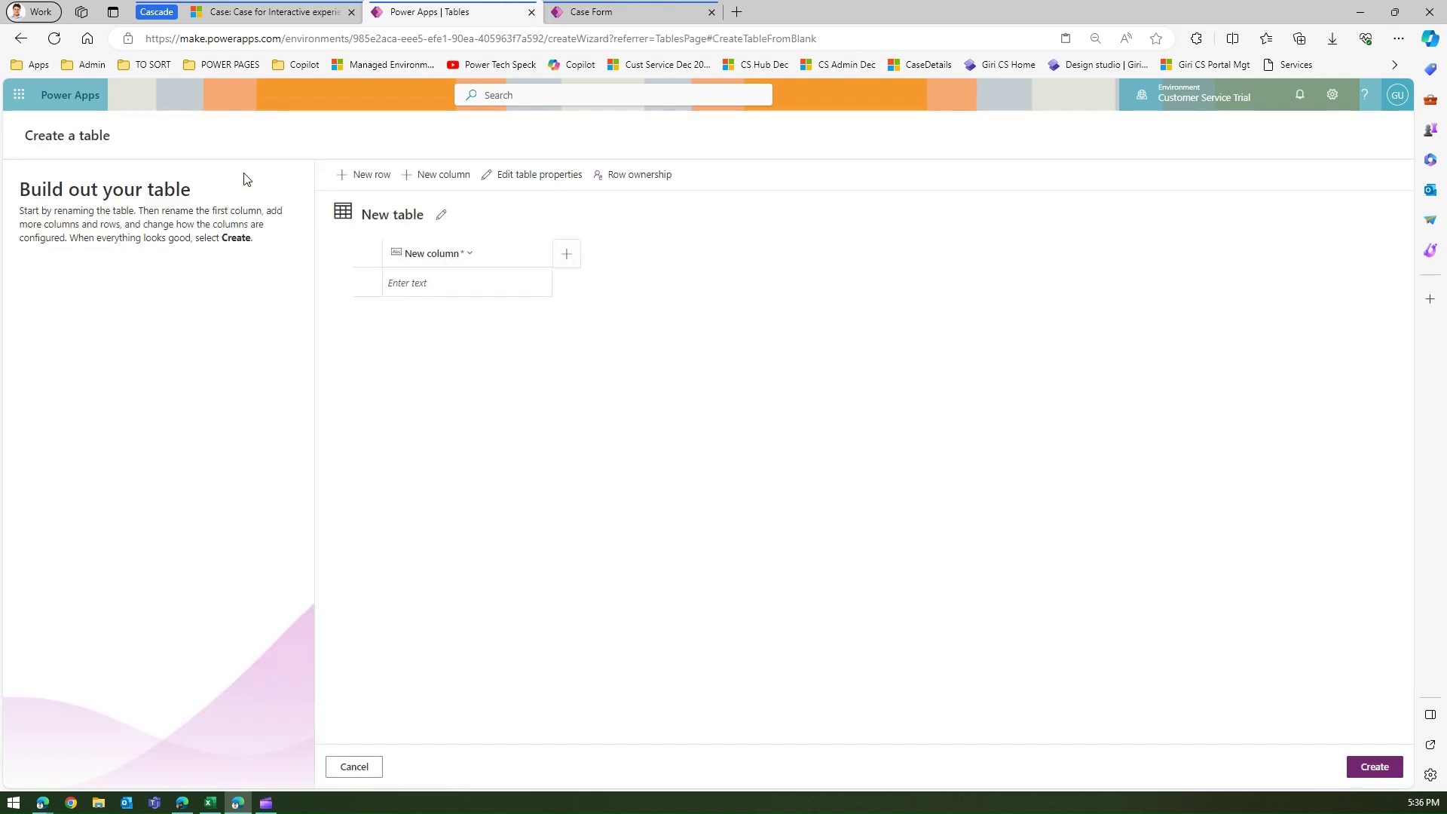
- Set the new table's display name to Tech Components, enter the same text as its description, and save the table properties
left_click(443, 215)
type("Tech Components")
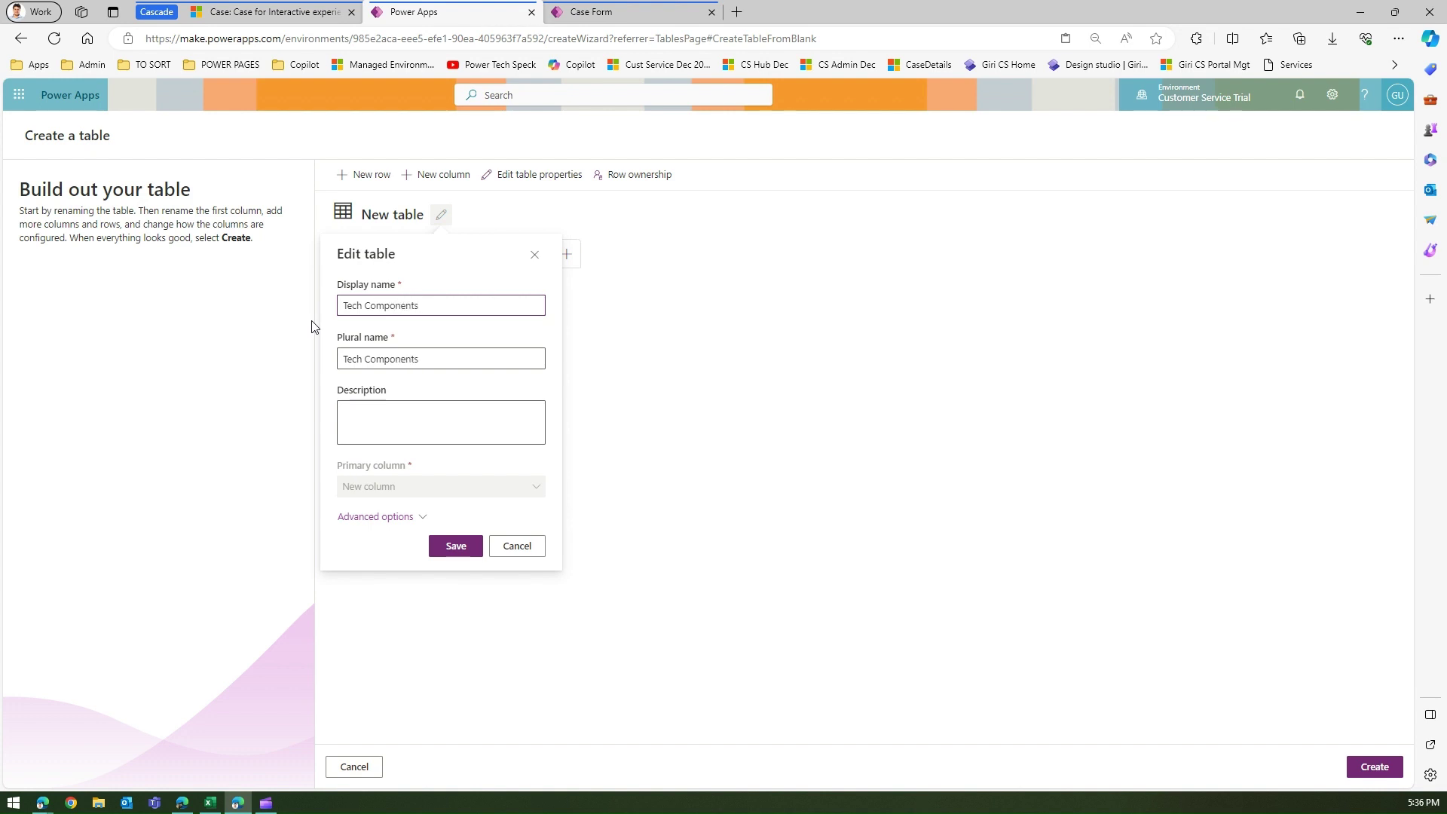
key("ctrl+a")
key("ctrl+c")
key("Tab")
key("Tab")
key("ctrl+v")
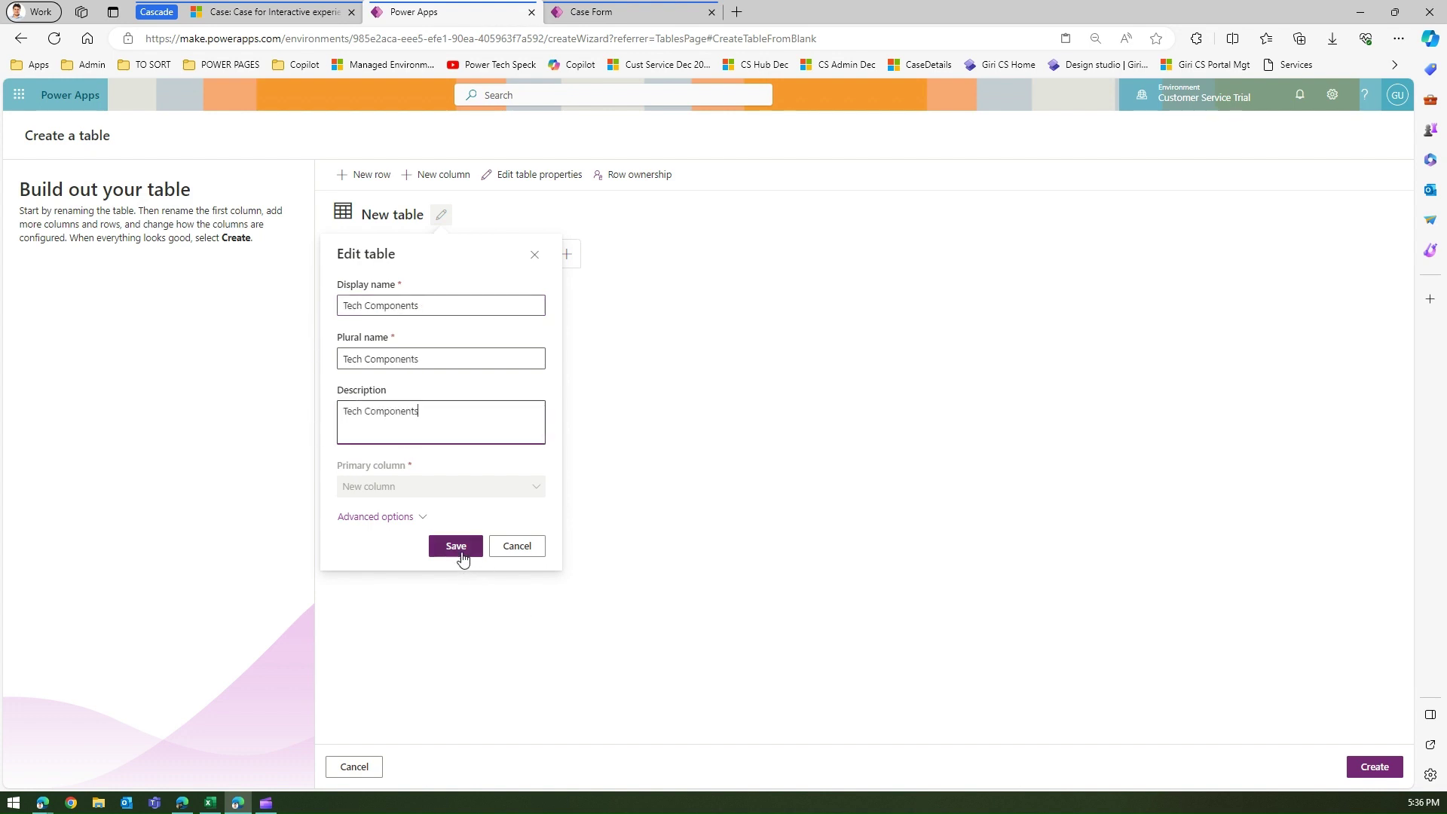
left_click(458, 548)
- Switch to the Excel Cascade sheet and copy the Tech Components values from Power BI through Customer Service, cells C3:C11
key("alt+Tab")
left_click_drag(381, 309, 381, 527)
key("ctrl+c")
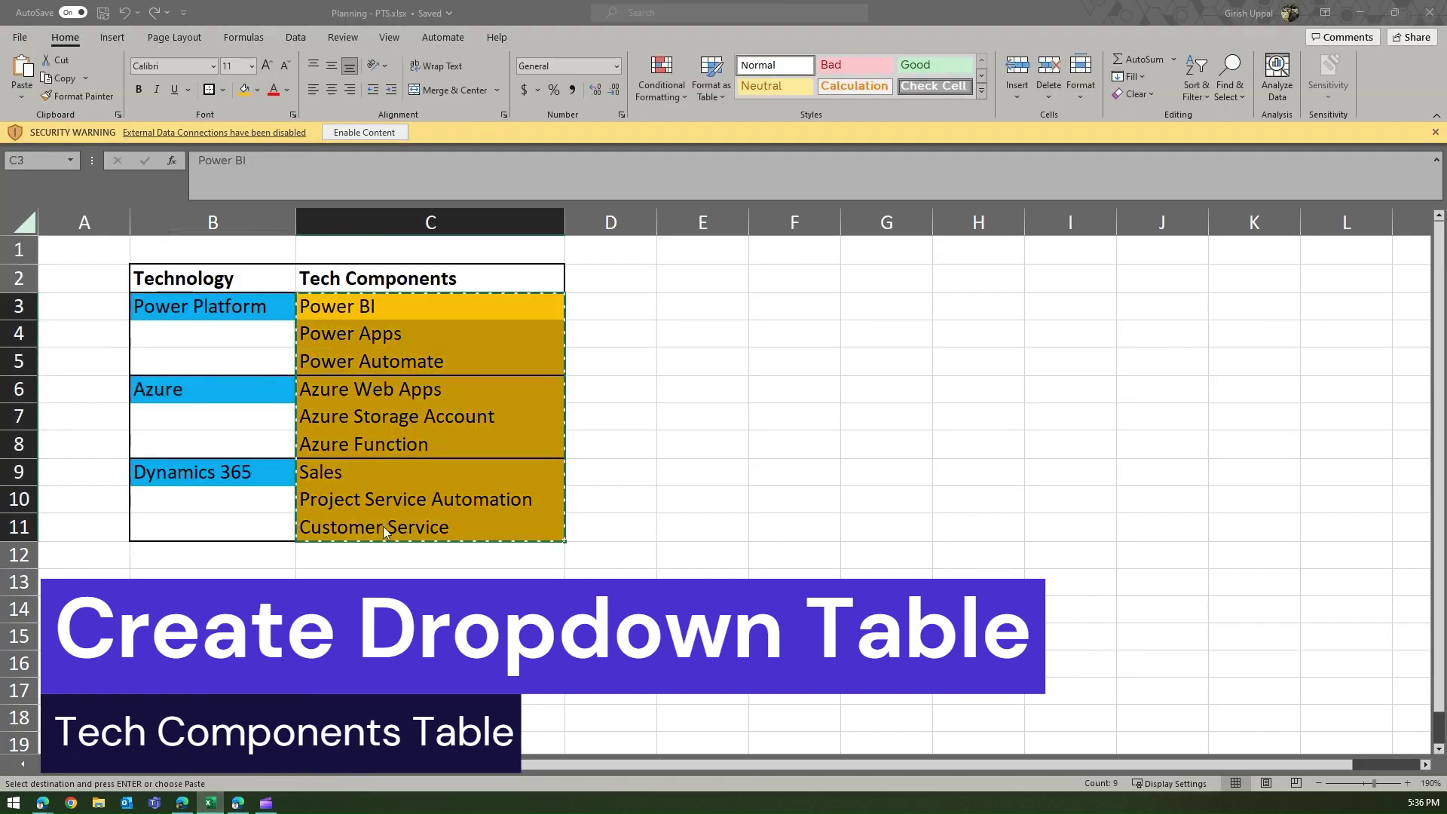
- Return to Power Apps, add ten blank rows to the Tech Components table, and paste the copied values starting in the first row
key("alt+Tab")
left_click(367, 175)
left_click(369, 178)
left_click(369, 178)
left_click(369, 178)
left_click(369, 178)
left_click(369, 178)
left_click(369, 178)
left_click(369, 178)
left_click(369, 178)
left_click(370, 178)
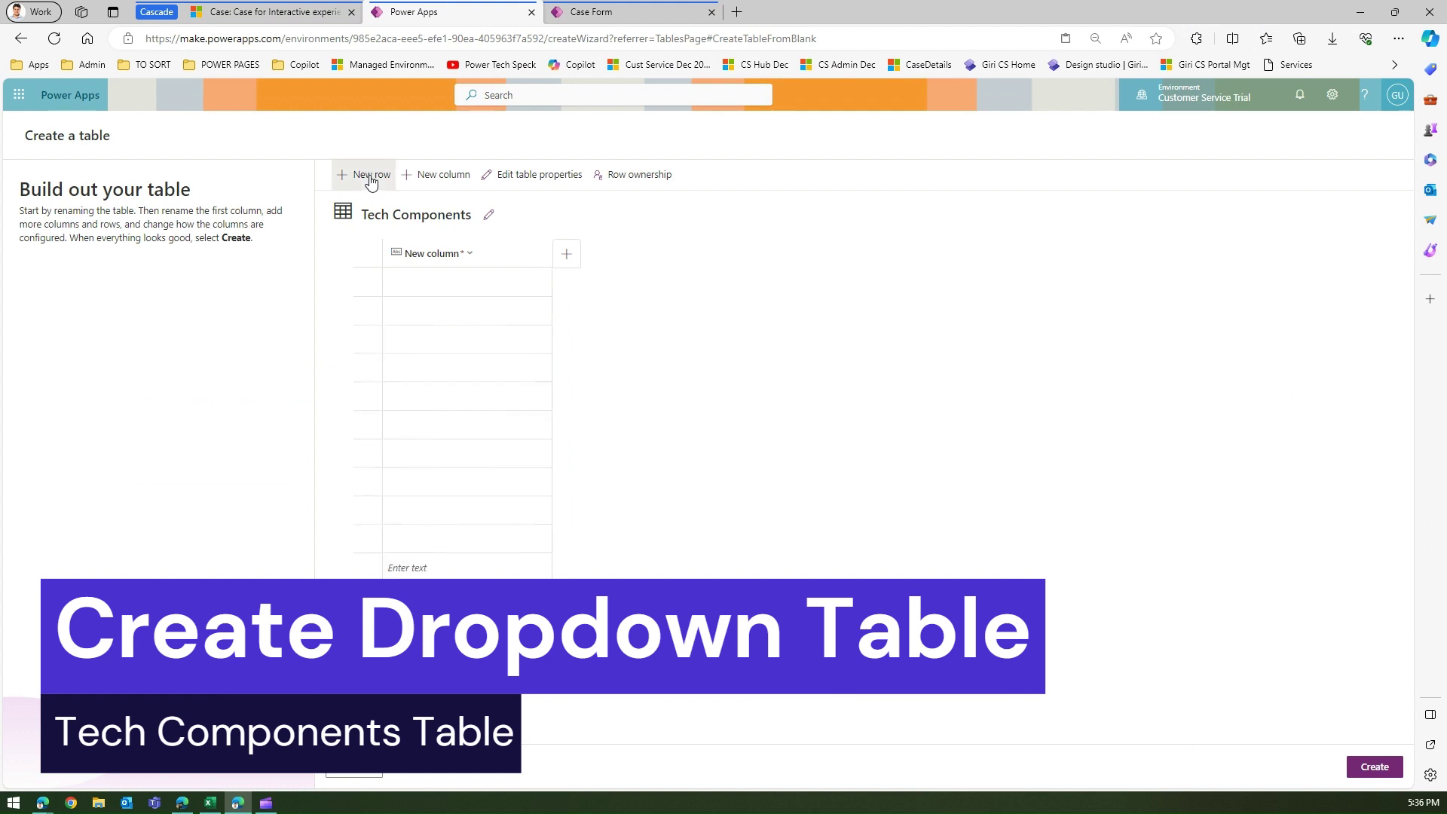
left_click(445, 282)
key("ctrl+v")
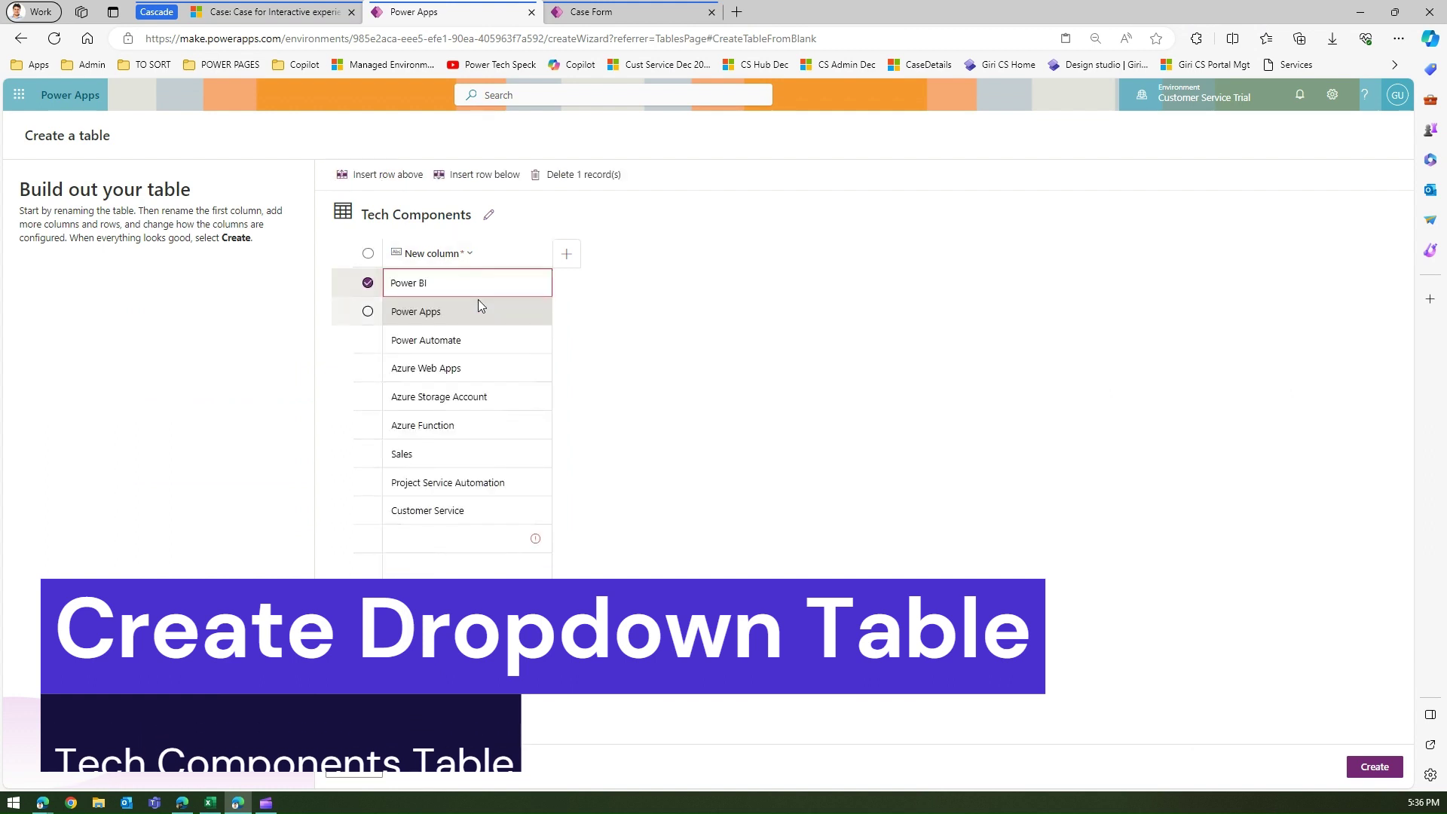
key("ctrl+a")
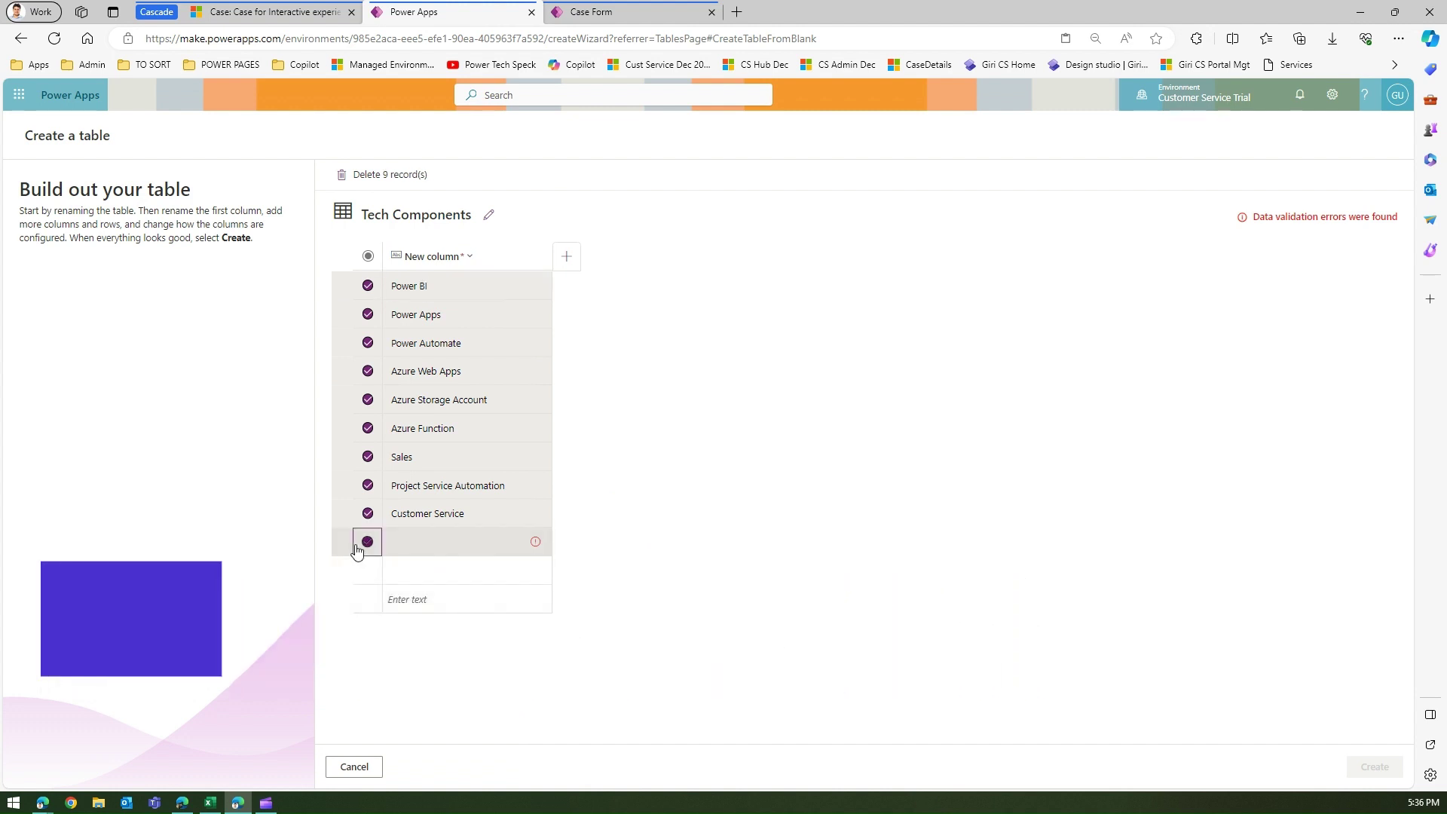
left_click(367, 541)
right_click(398, 543)
key("Escape")
key("Escape")
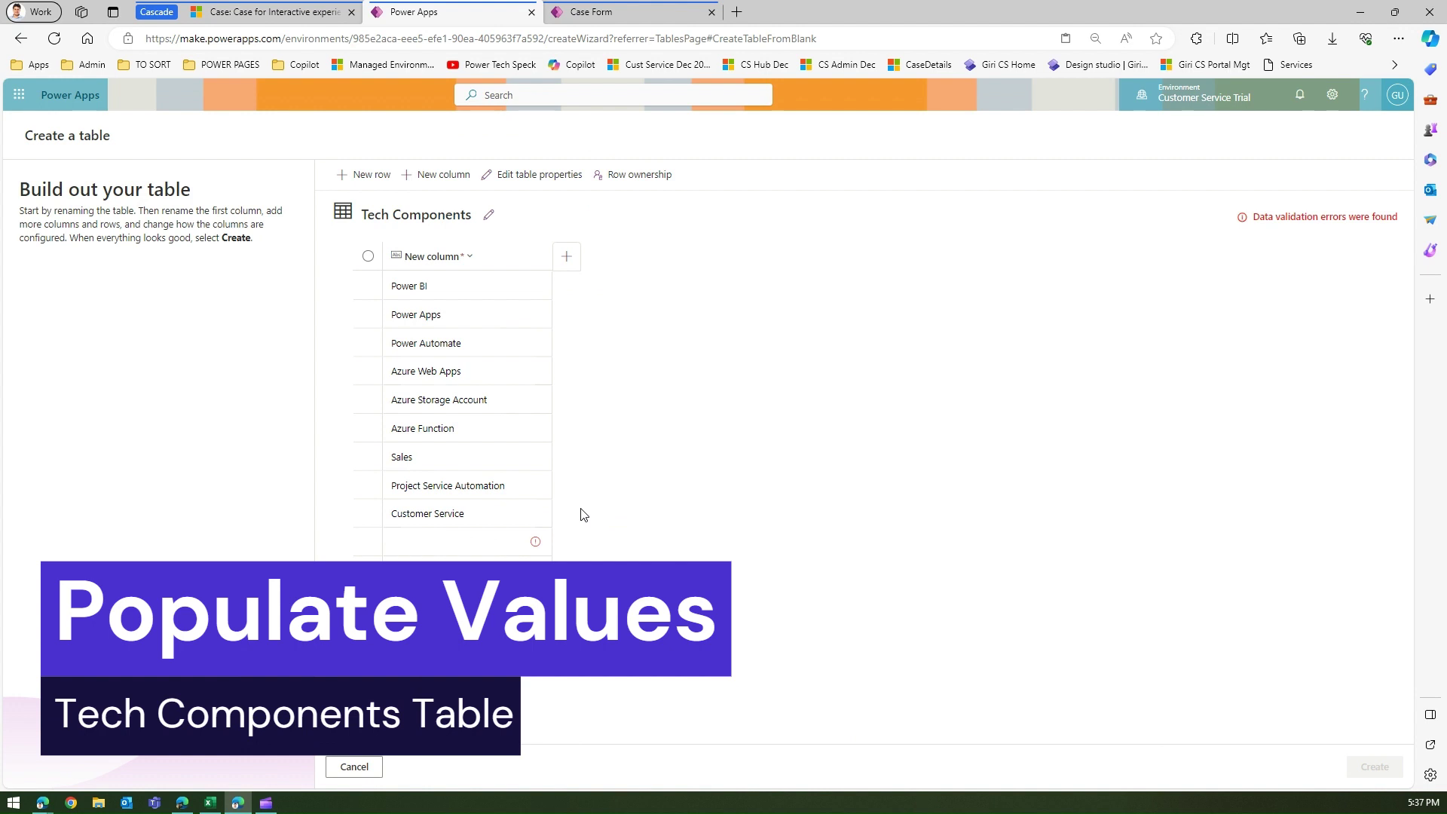
- Delete the two empty rows below Customer Service and create the Tech Components table
left_click(452, 519)
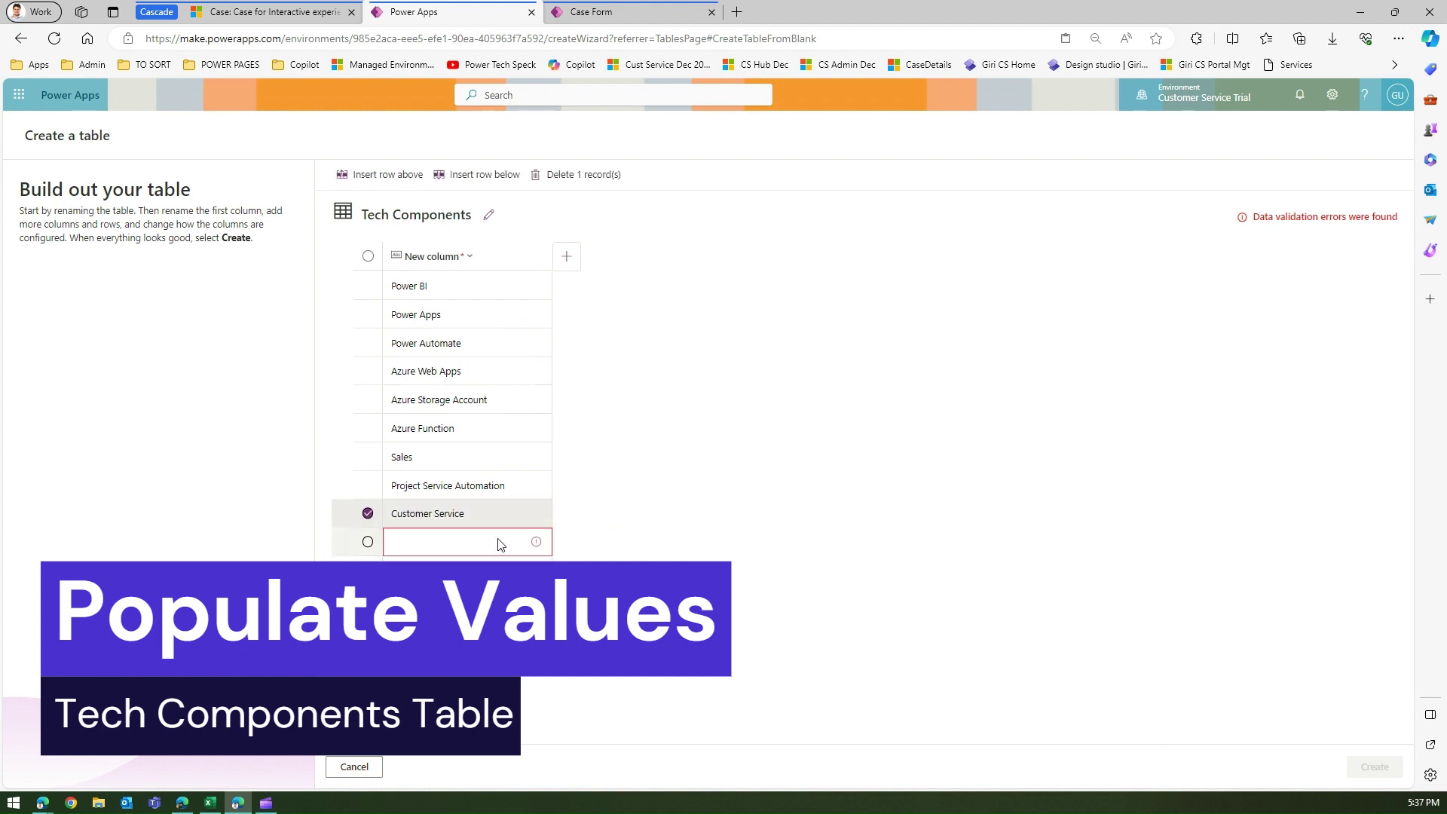
left_click(367, 541)
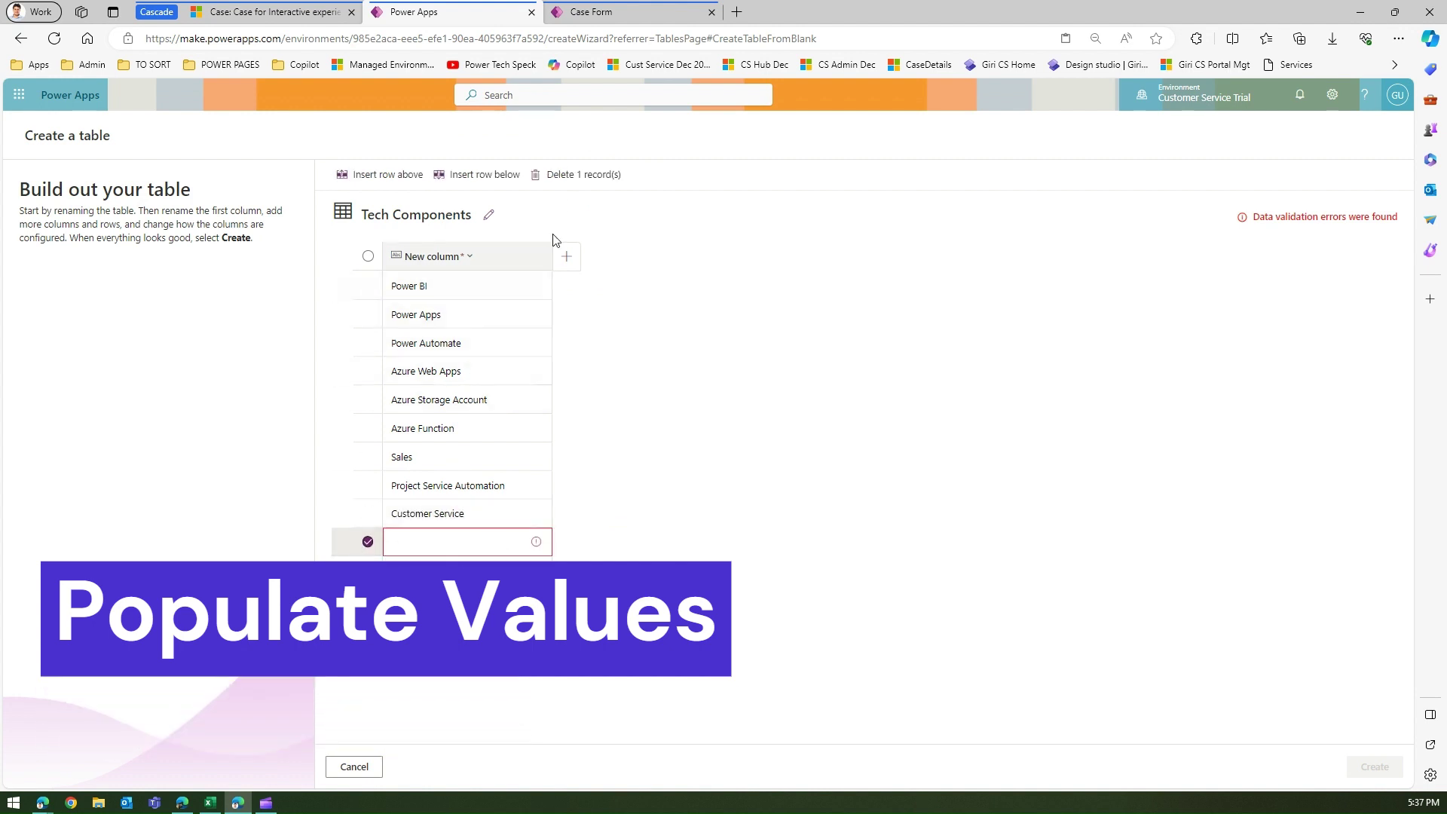
left_click(581, 174)
left_click(718, 465)
left_click(367, 541)
left_click(581, 175)
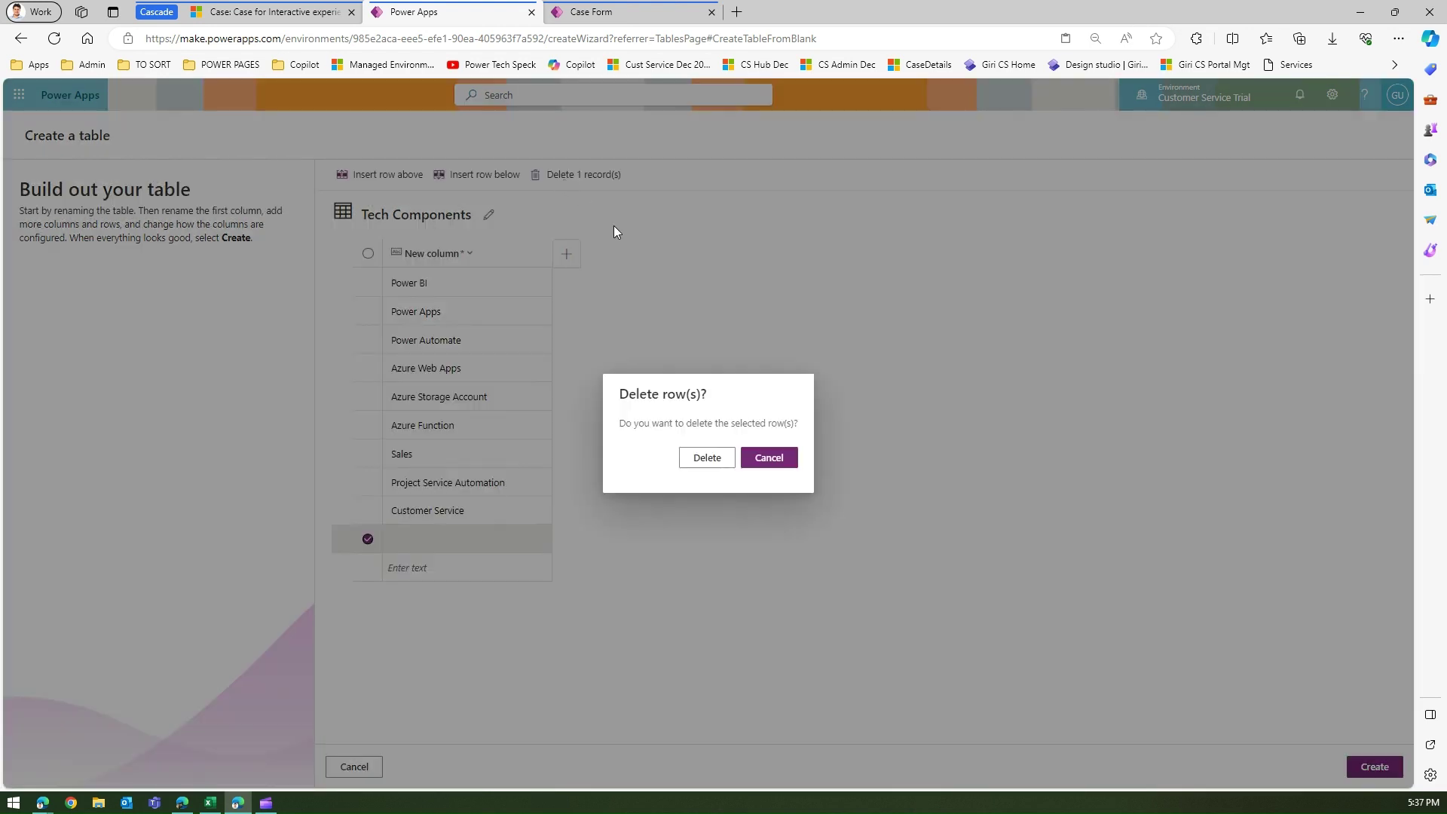
left_click(712, 461)
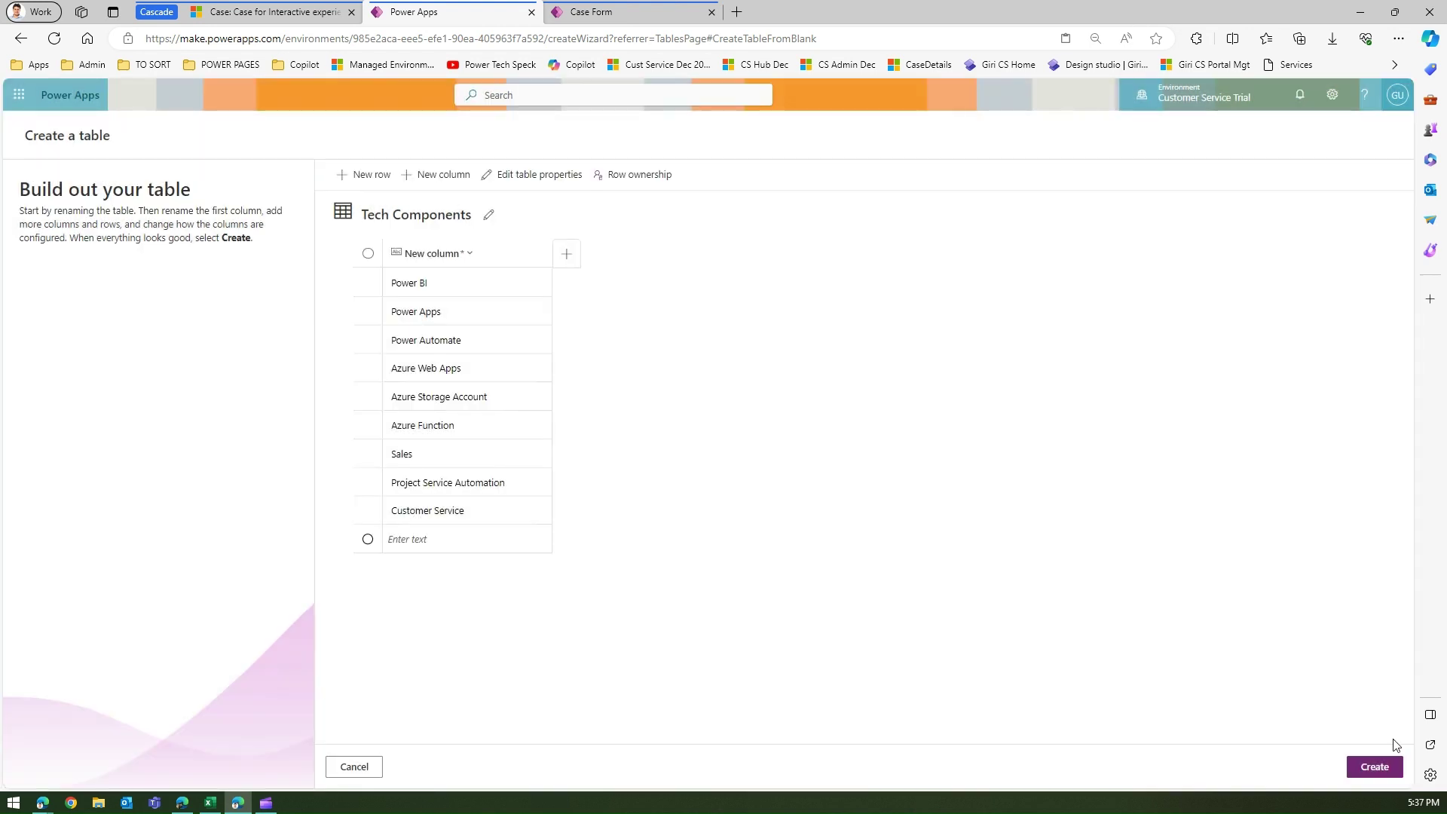
left_click(1387, 763)
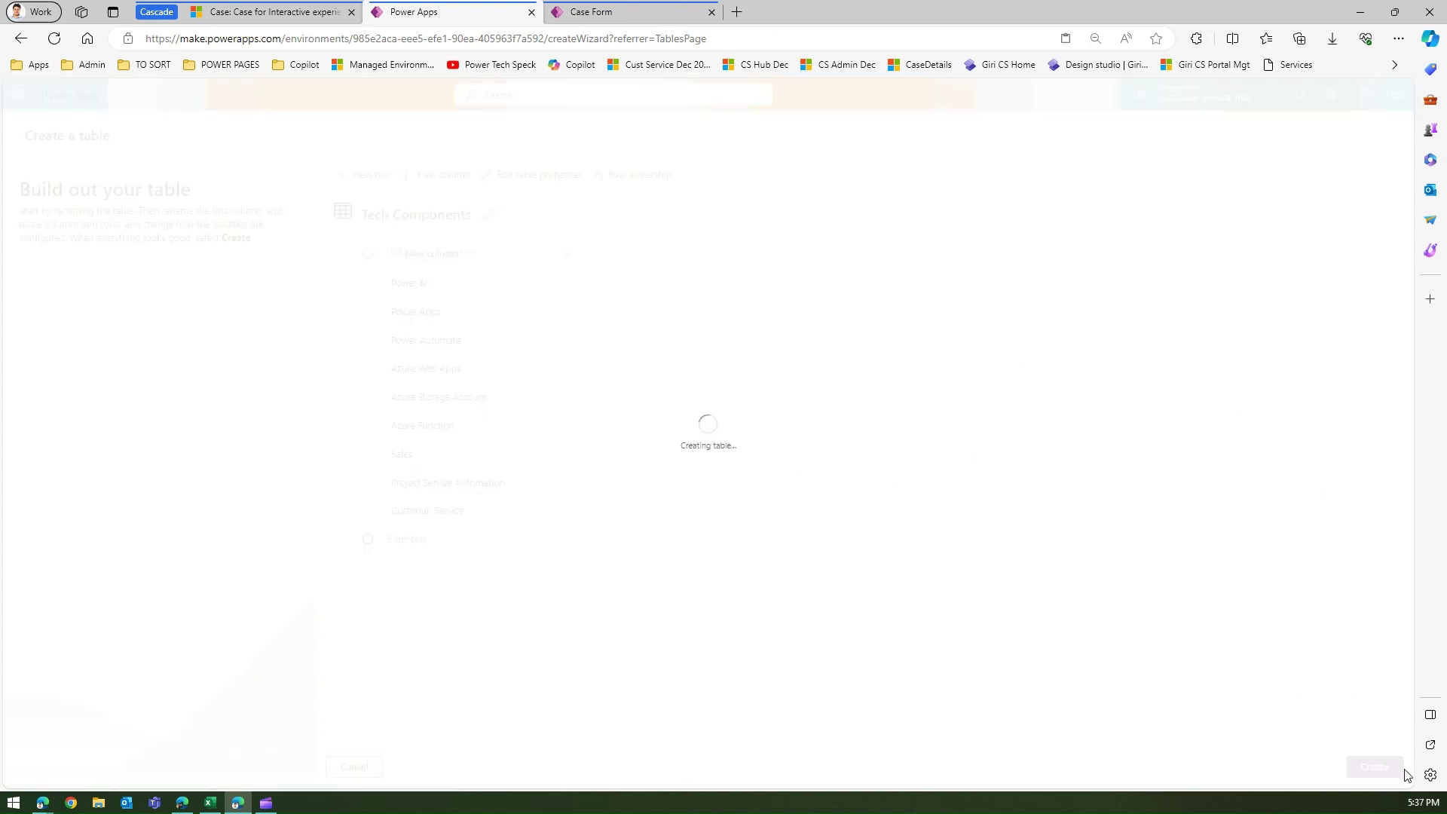
- View the Case 1 record in Customer Service Hub, then reopen the Case main form from the Case table's forms list
left_click(280, 13)
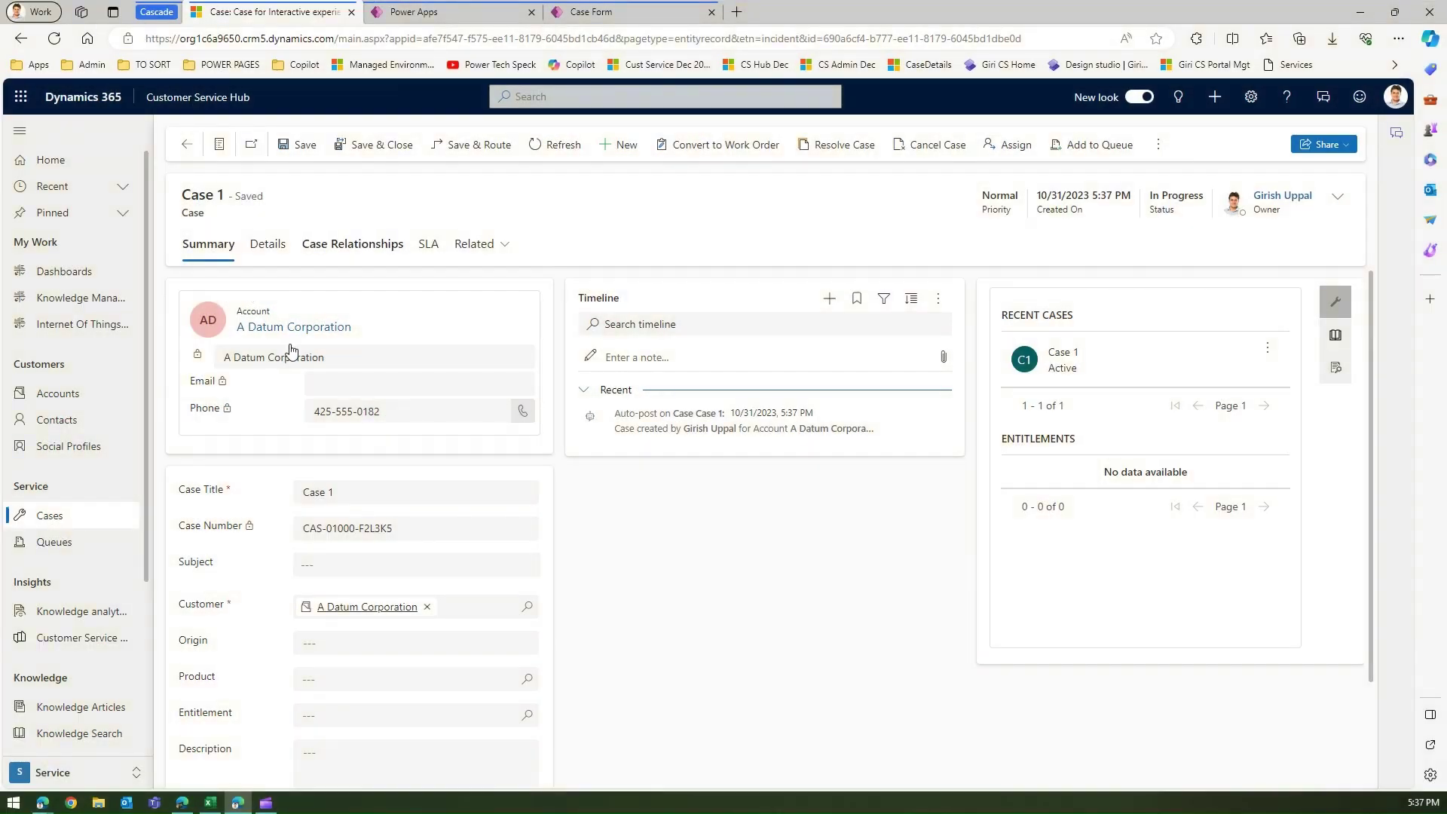
left_click(605, 12)
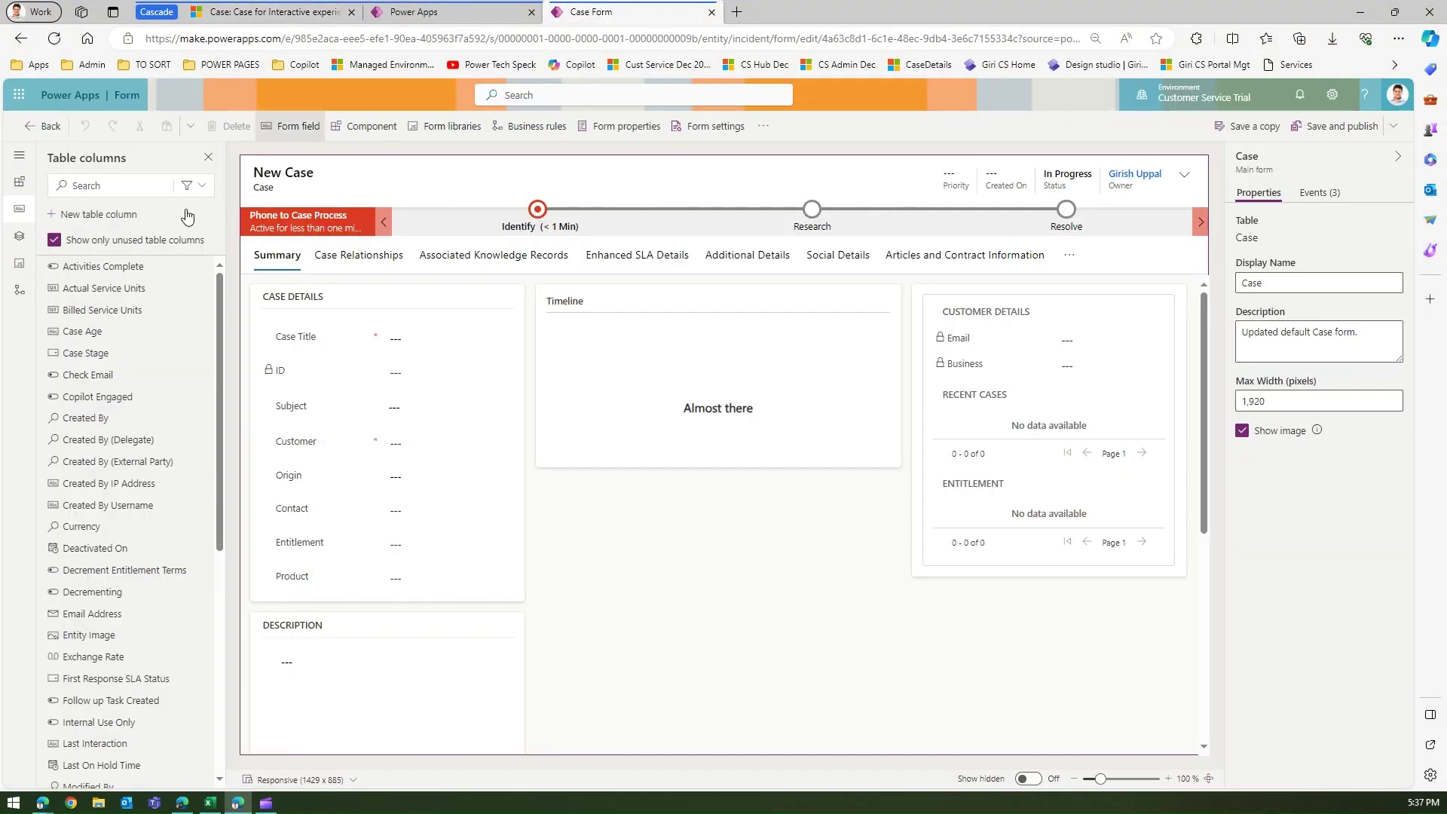
left_click(50, 137)
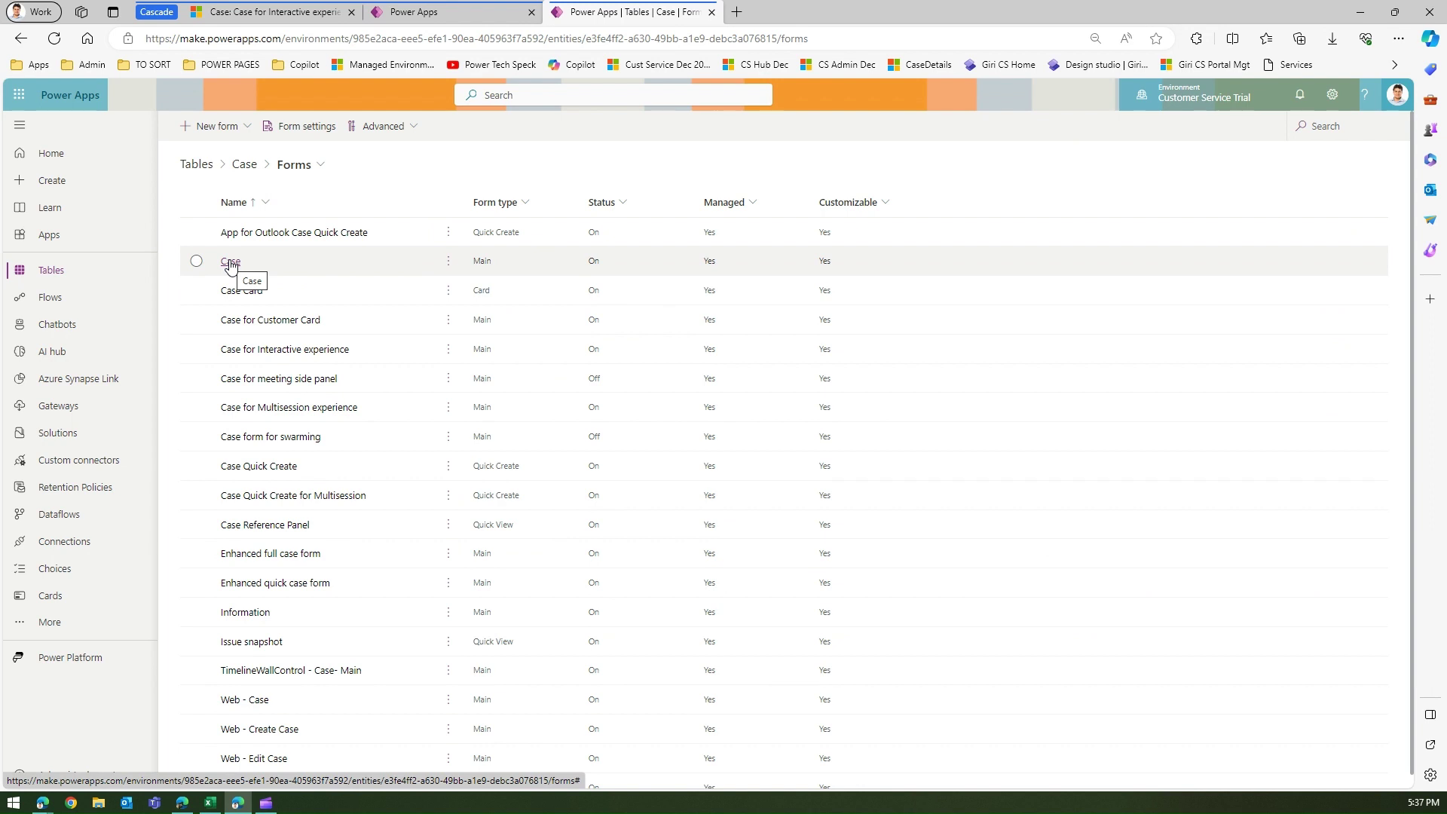
left_click(230, 262)
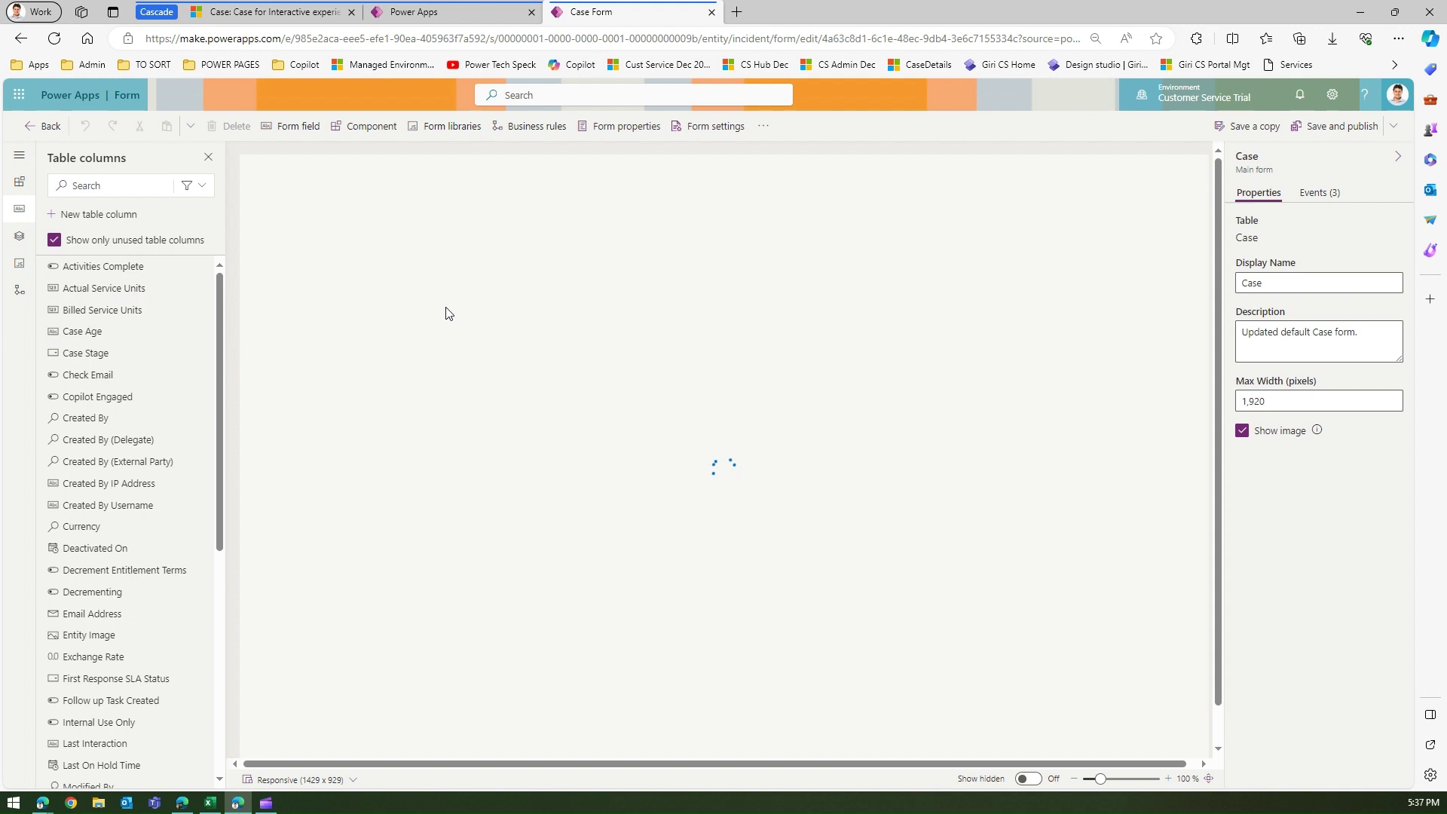
- Return from the Tech Components table to the tables list, search all tables for case, and open the Case table's columns
left_click(441, 14)
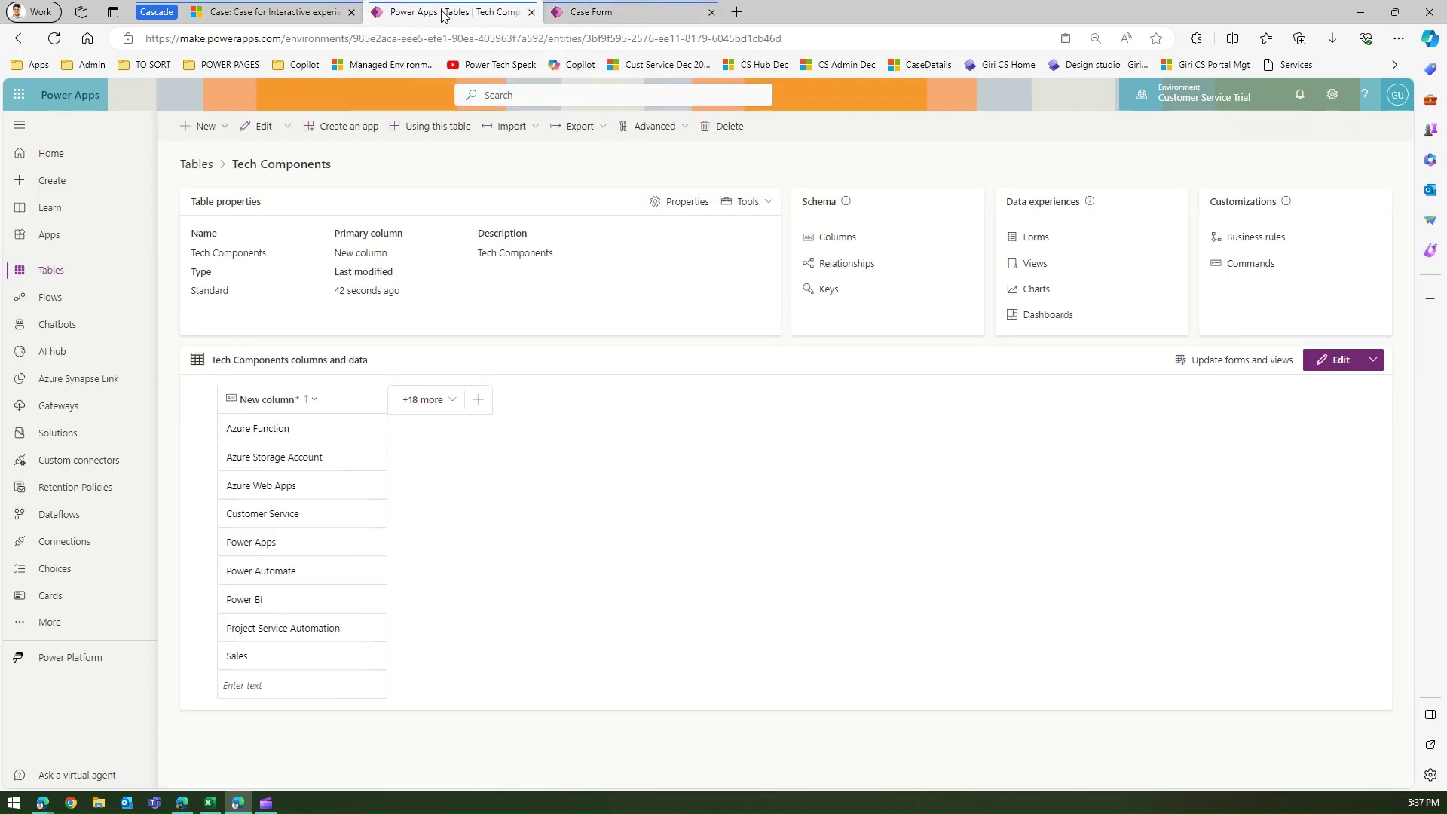
left_click(206, 168)
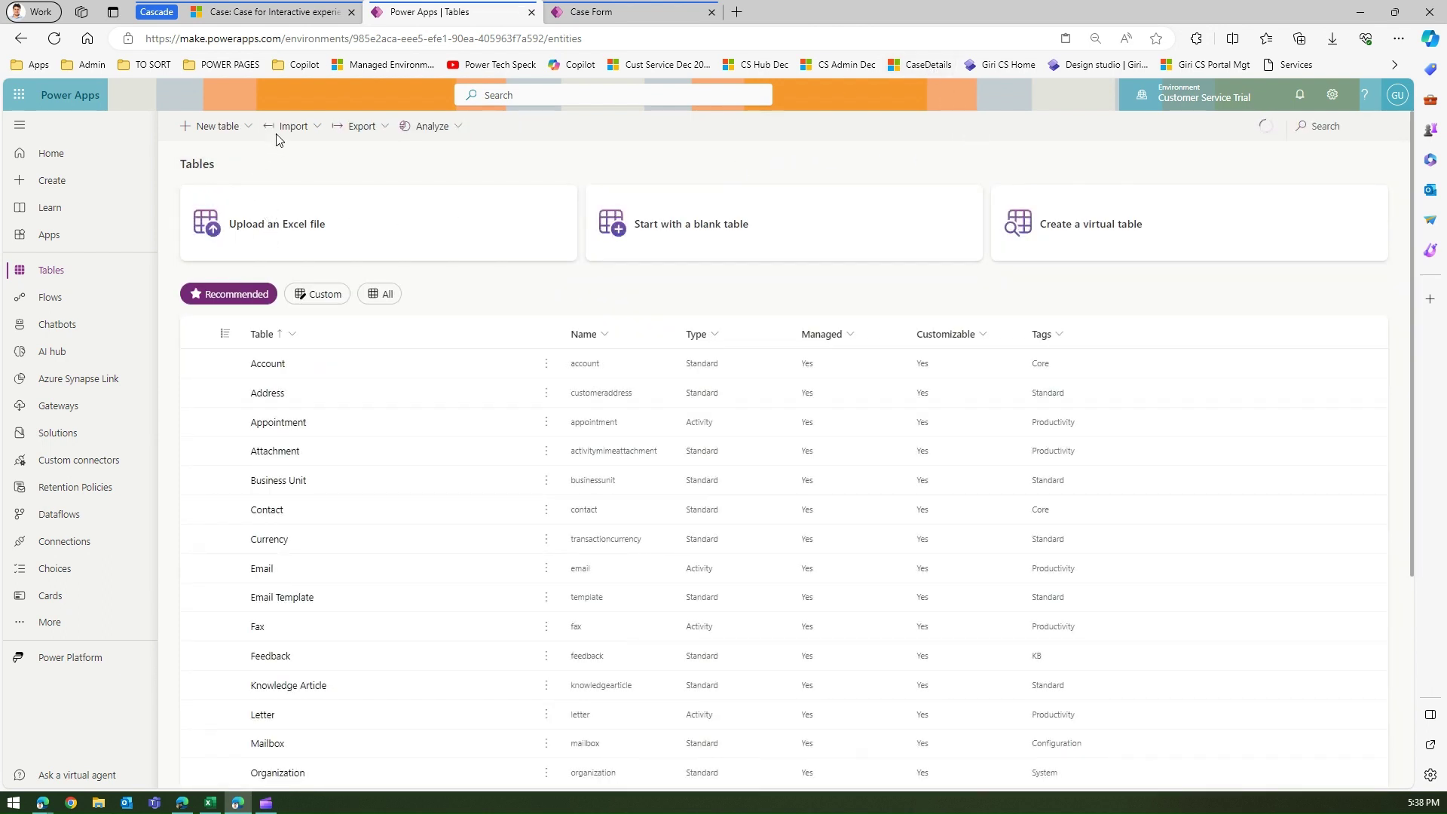
left_click(381, 294)
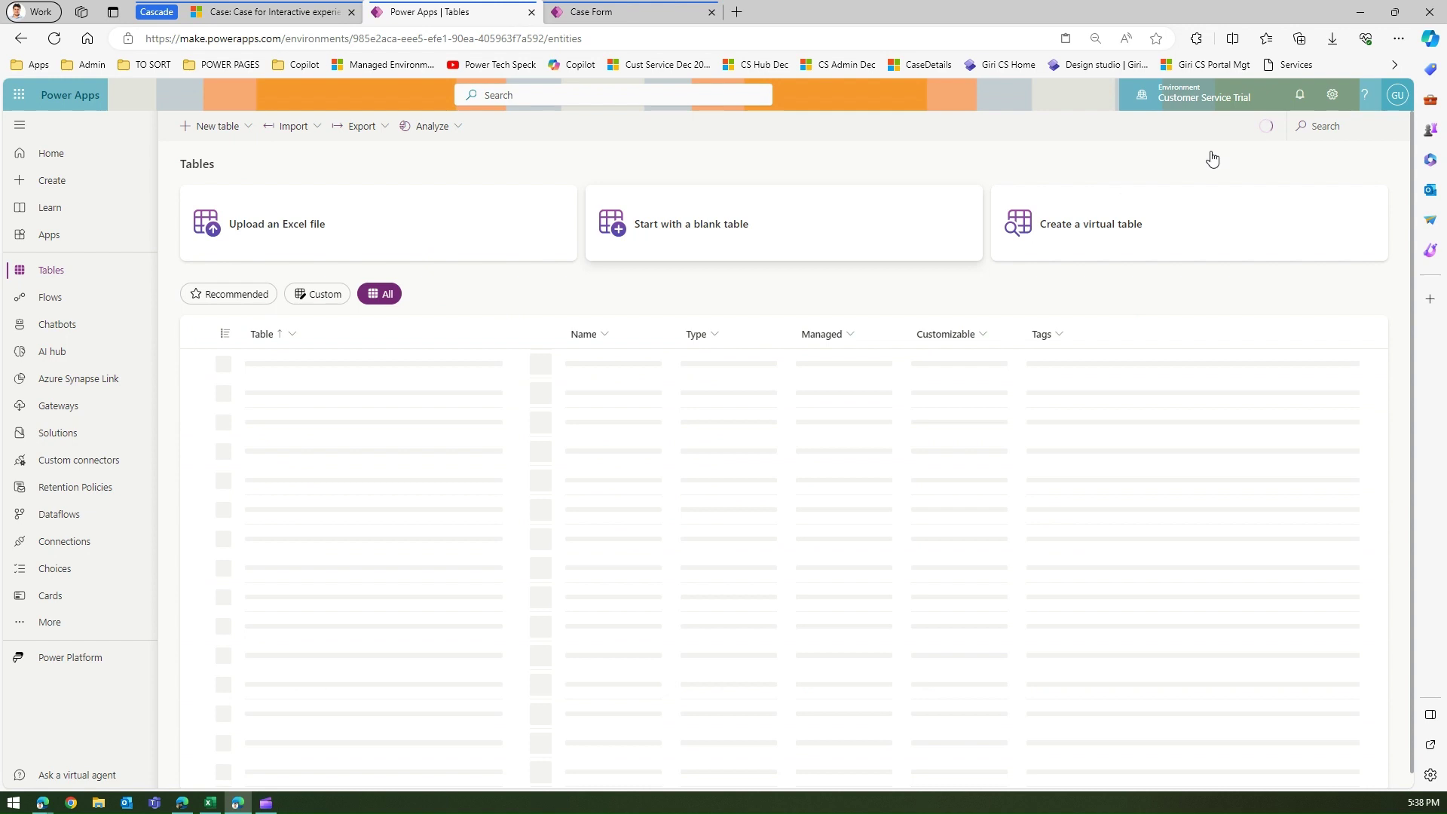
left_click(1312, 125)
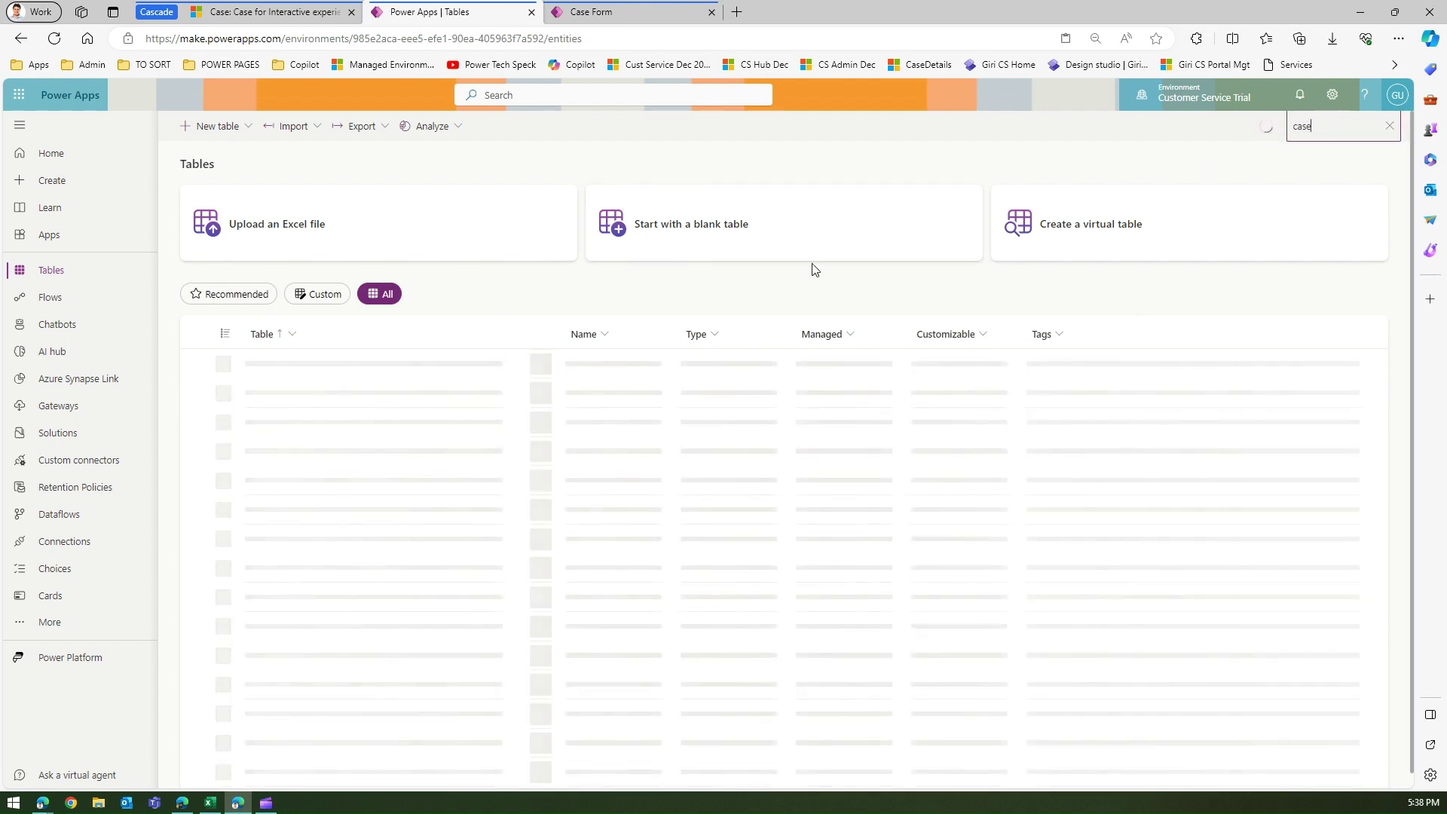
left_click(261, 365)
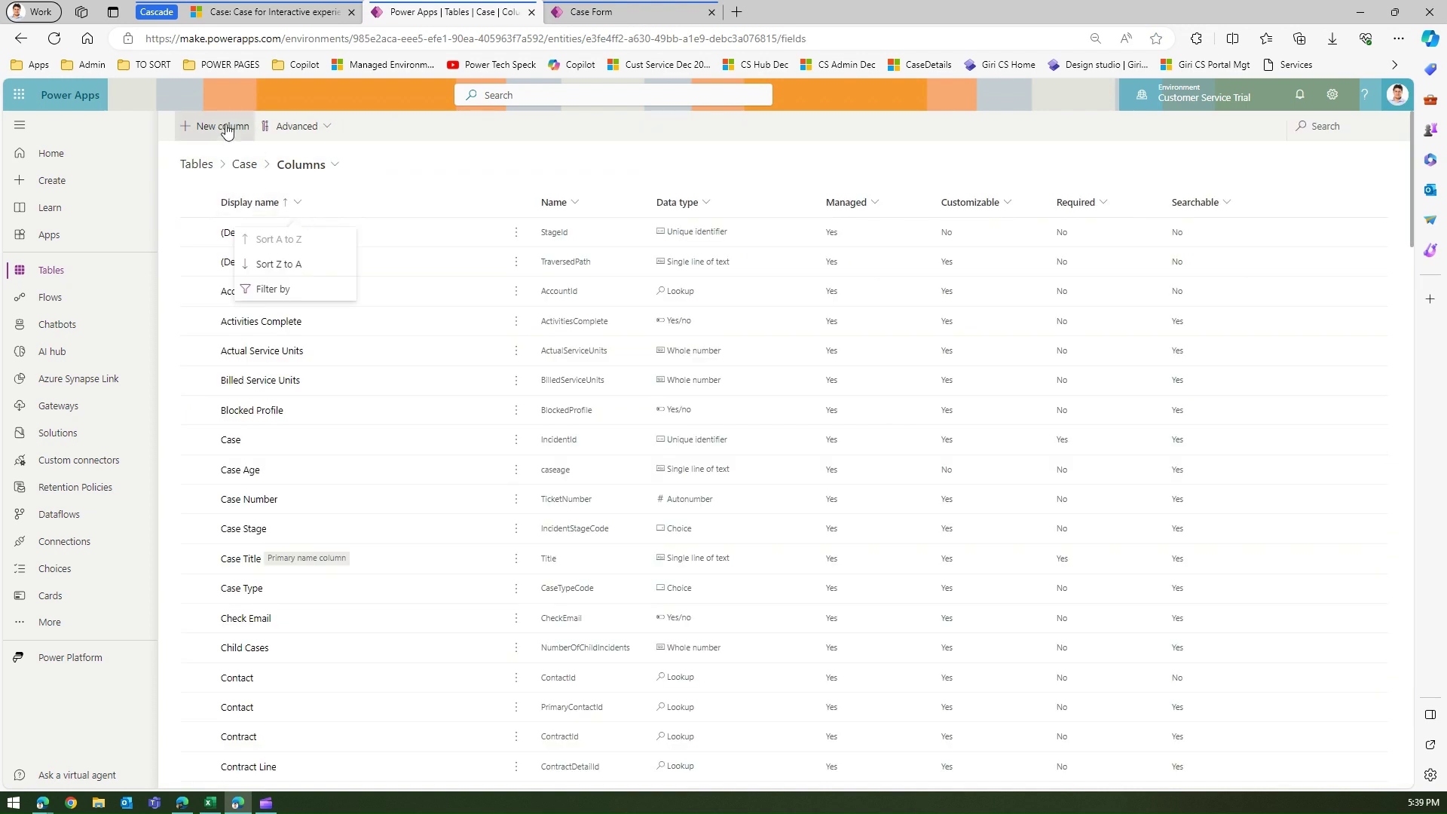
- Add a Technology lookup column to the Case table, relate it to the Technology table, and save it
left_click(226, 127)
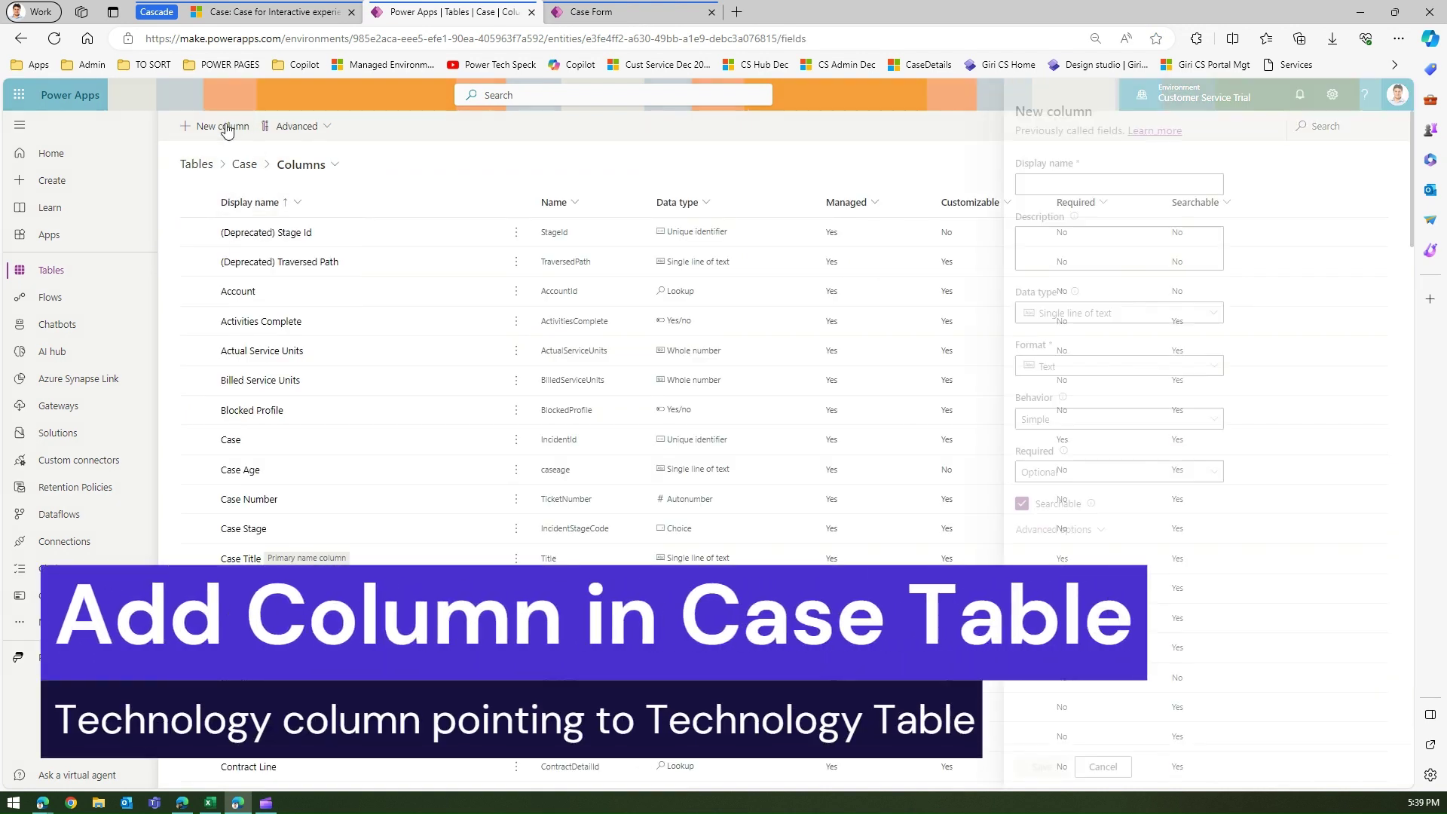
type("Technology")
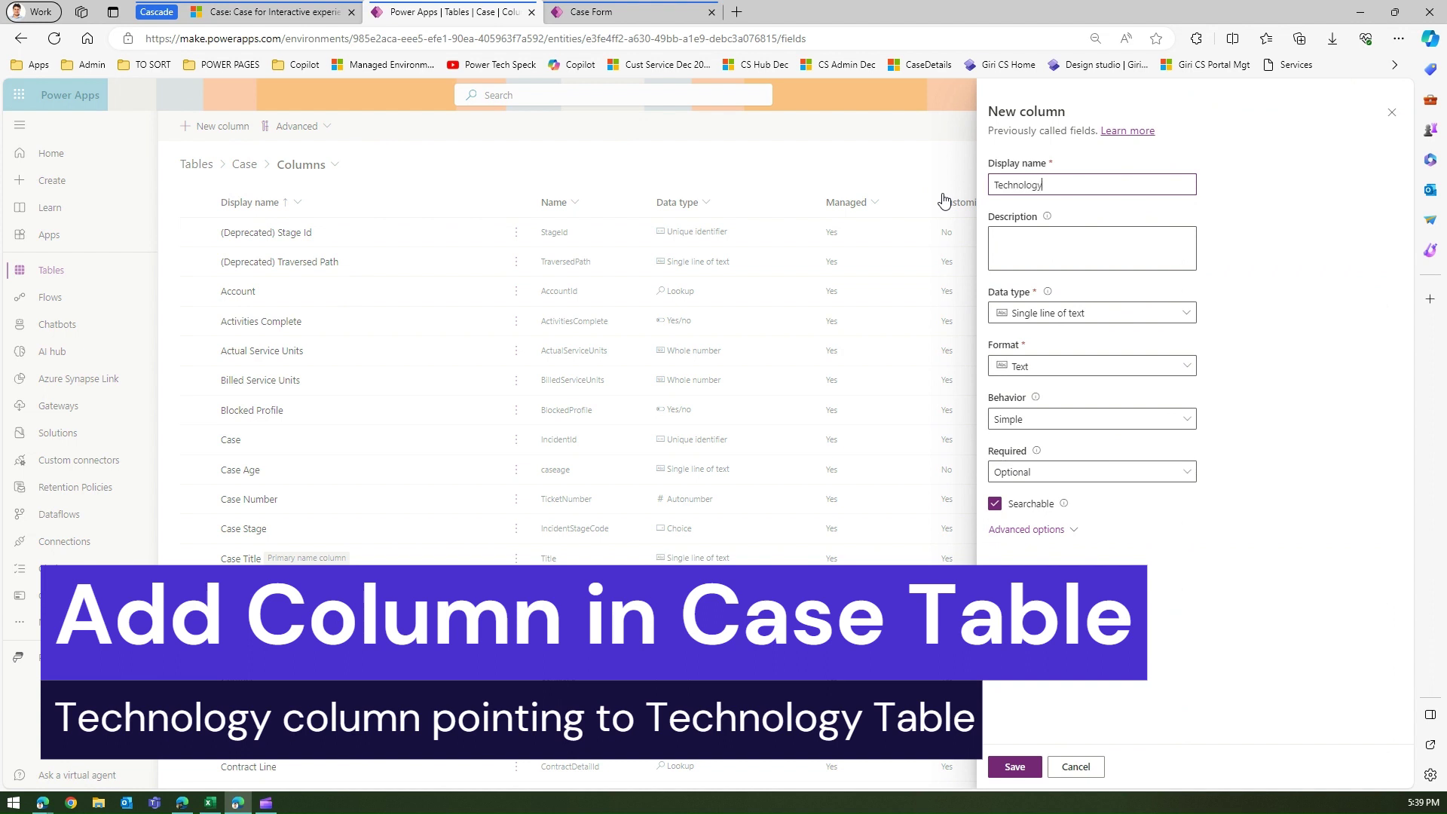
left_click(1110, 316)
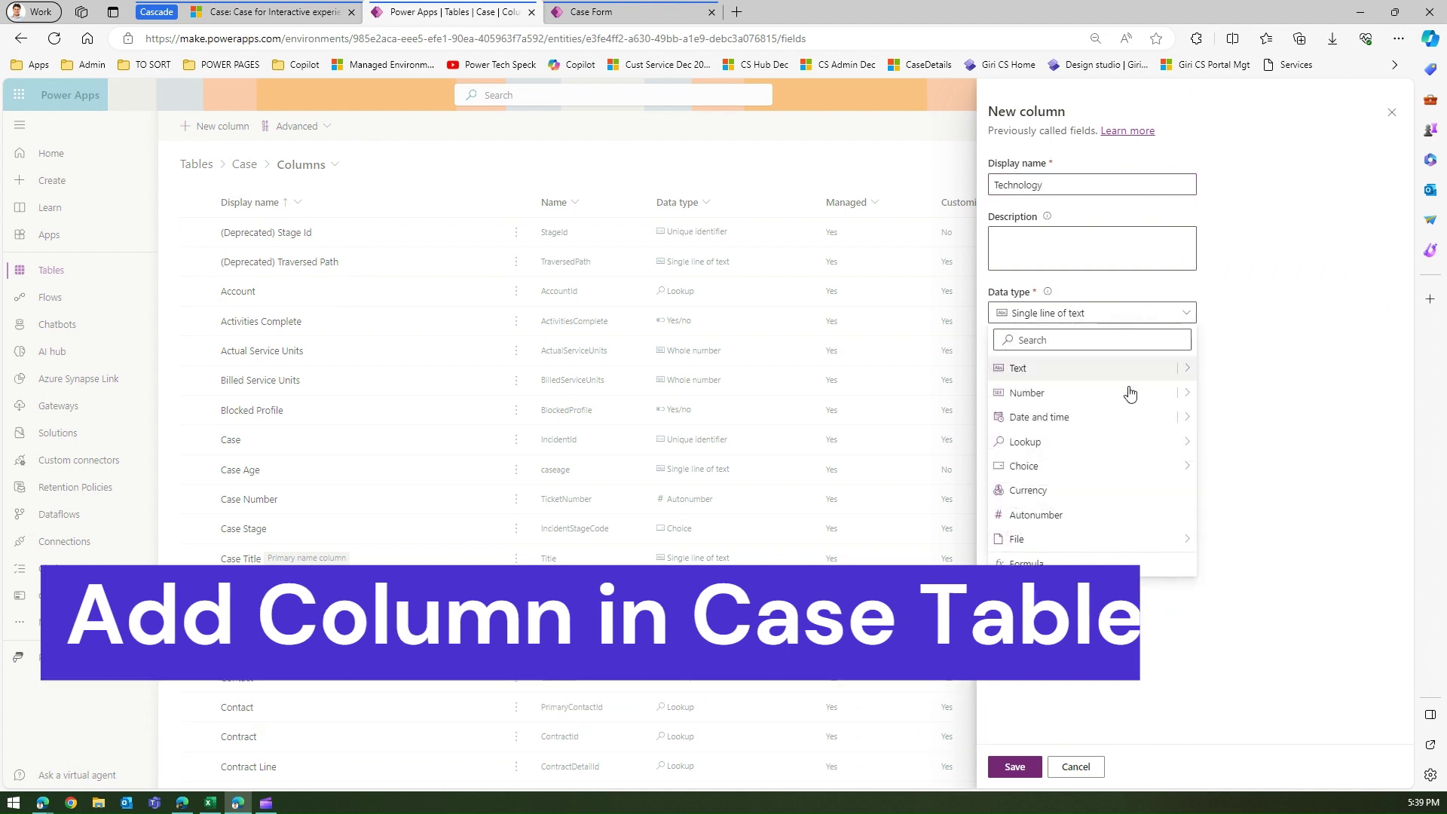
mouse_move(1169, 445)
left_click(1222, 443)
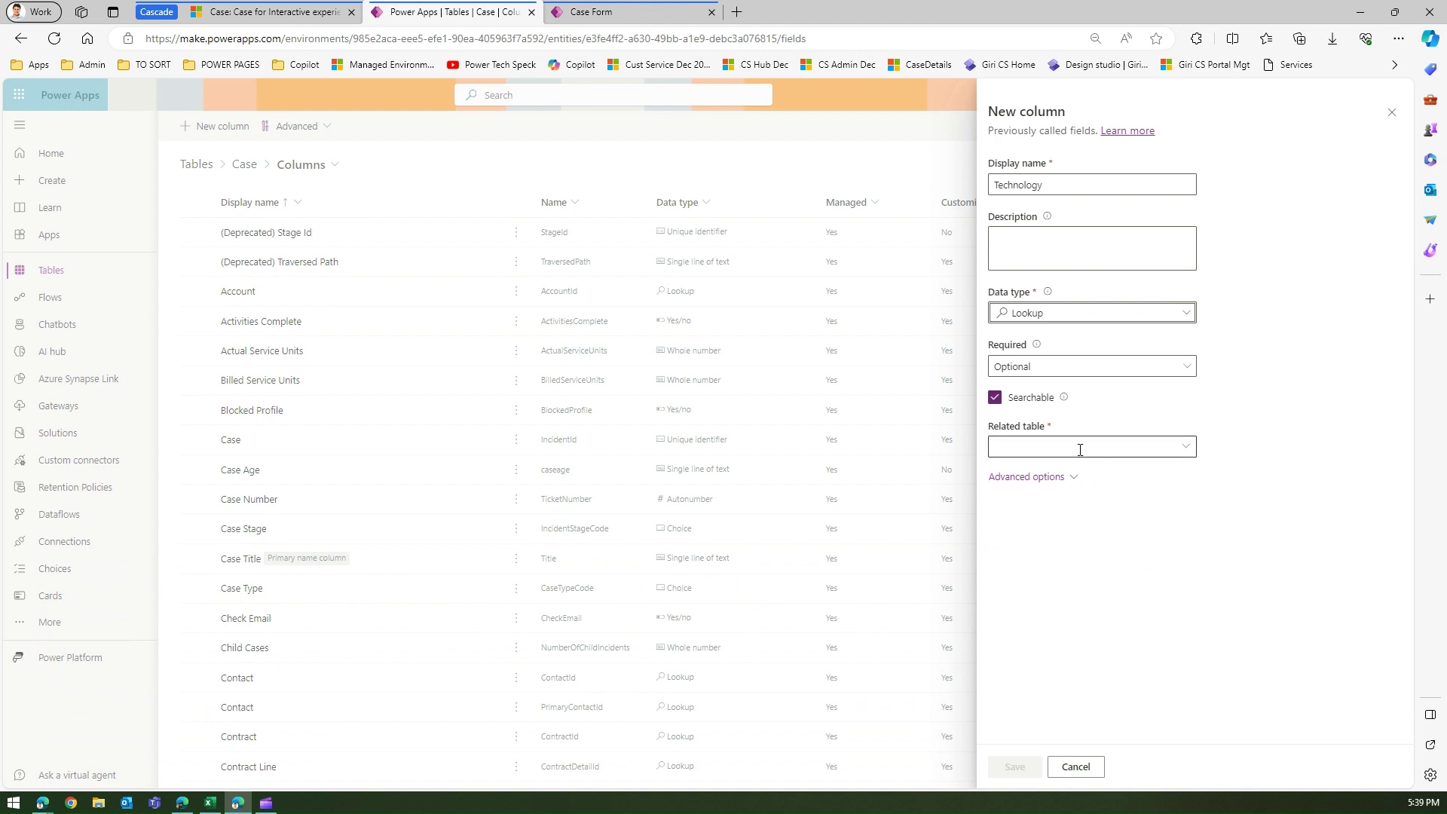
left_click(1166, 446)
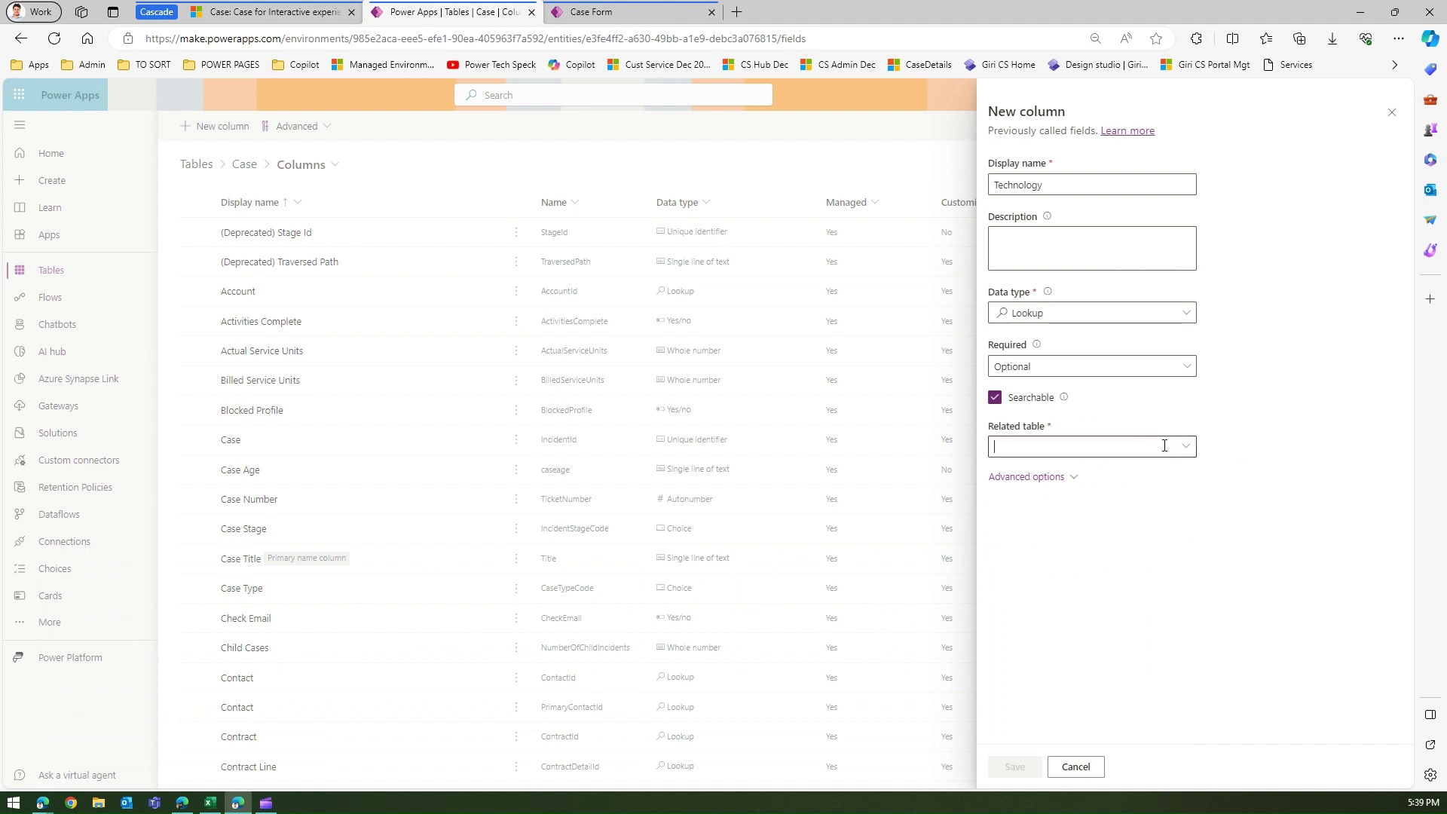
type("tech")
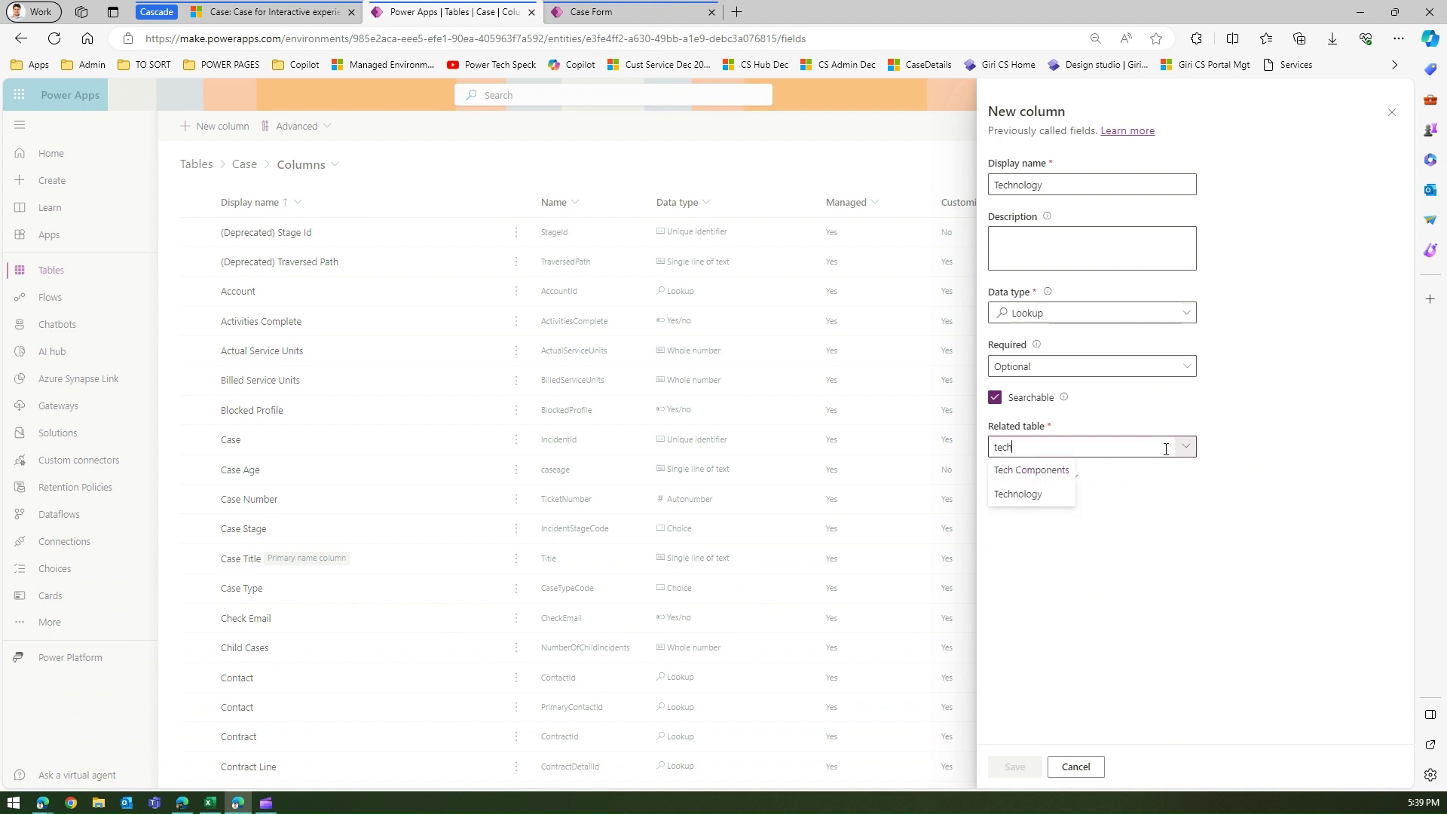
left_click(1019, 496)
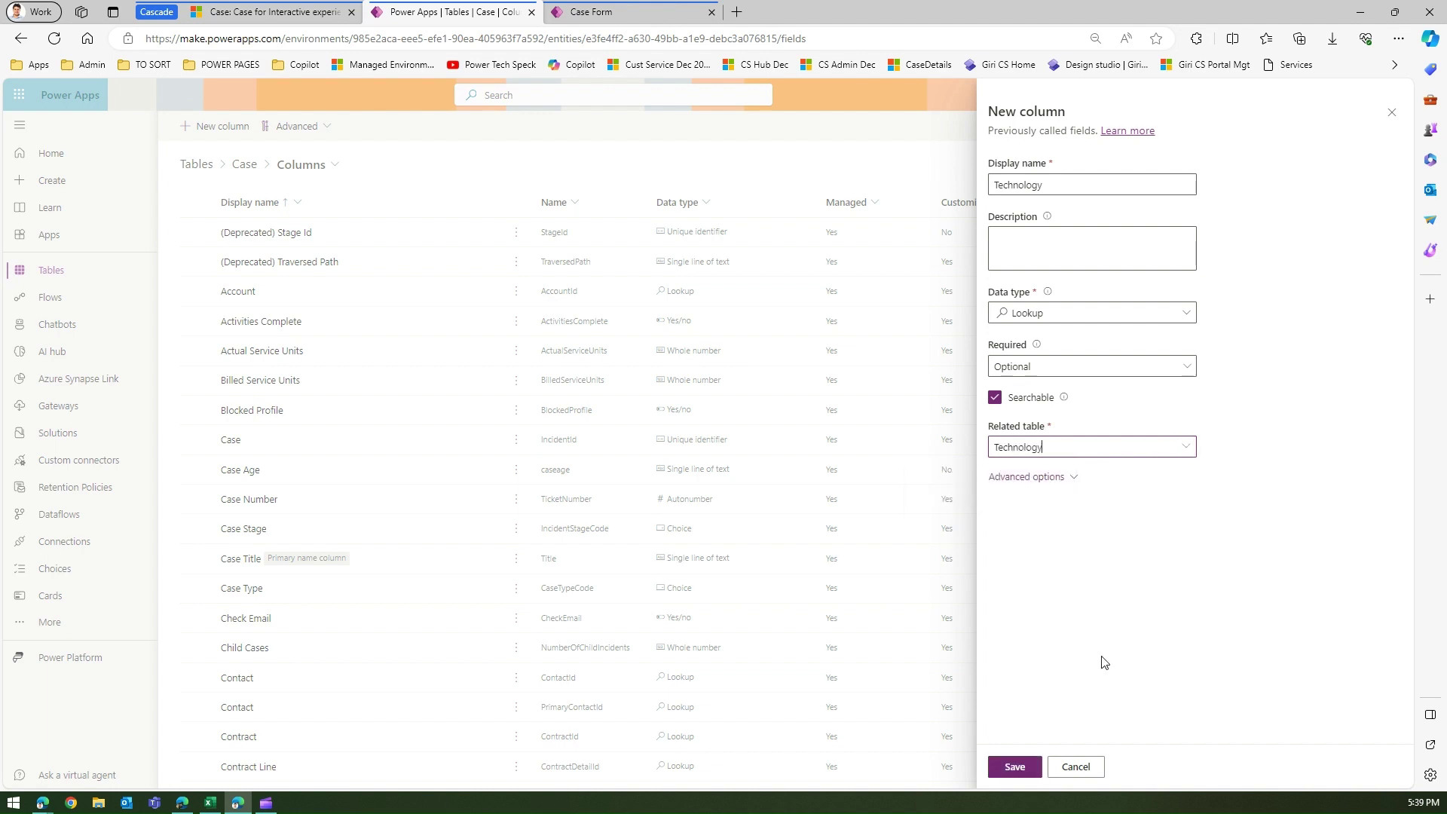
left_click(1018, 768)
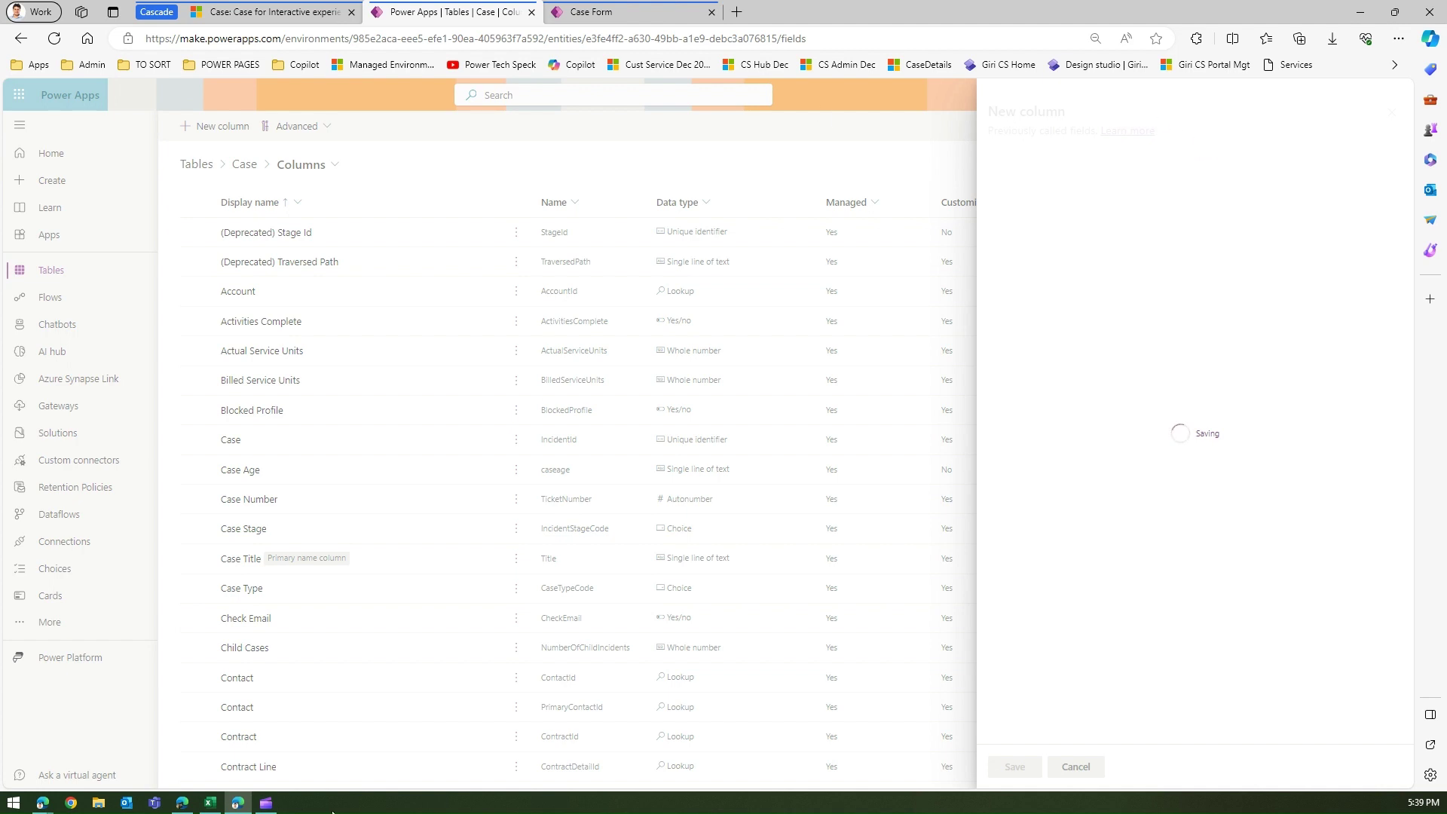
- Check the component heading in the Excel Cascade sheet, then start a Case column with Tech Components as its display name and description
left_click(211, 803)
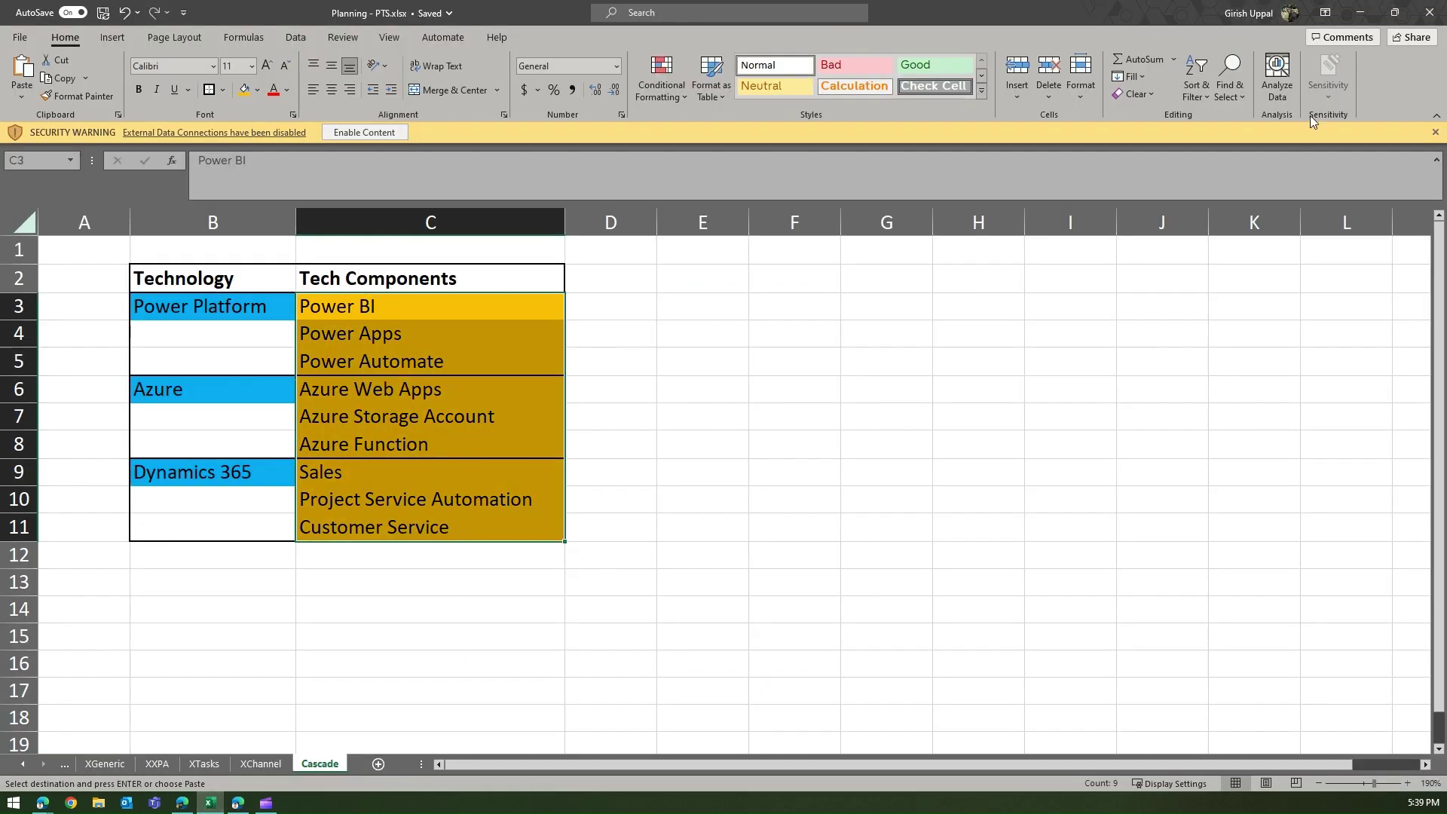
left_click(1360, 12)
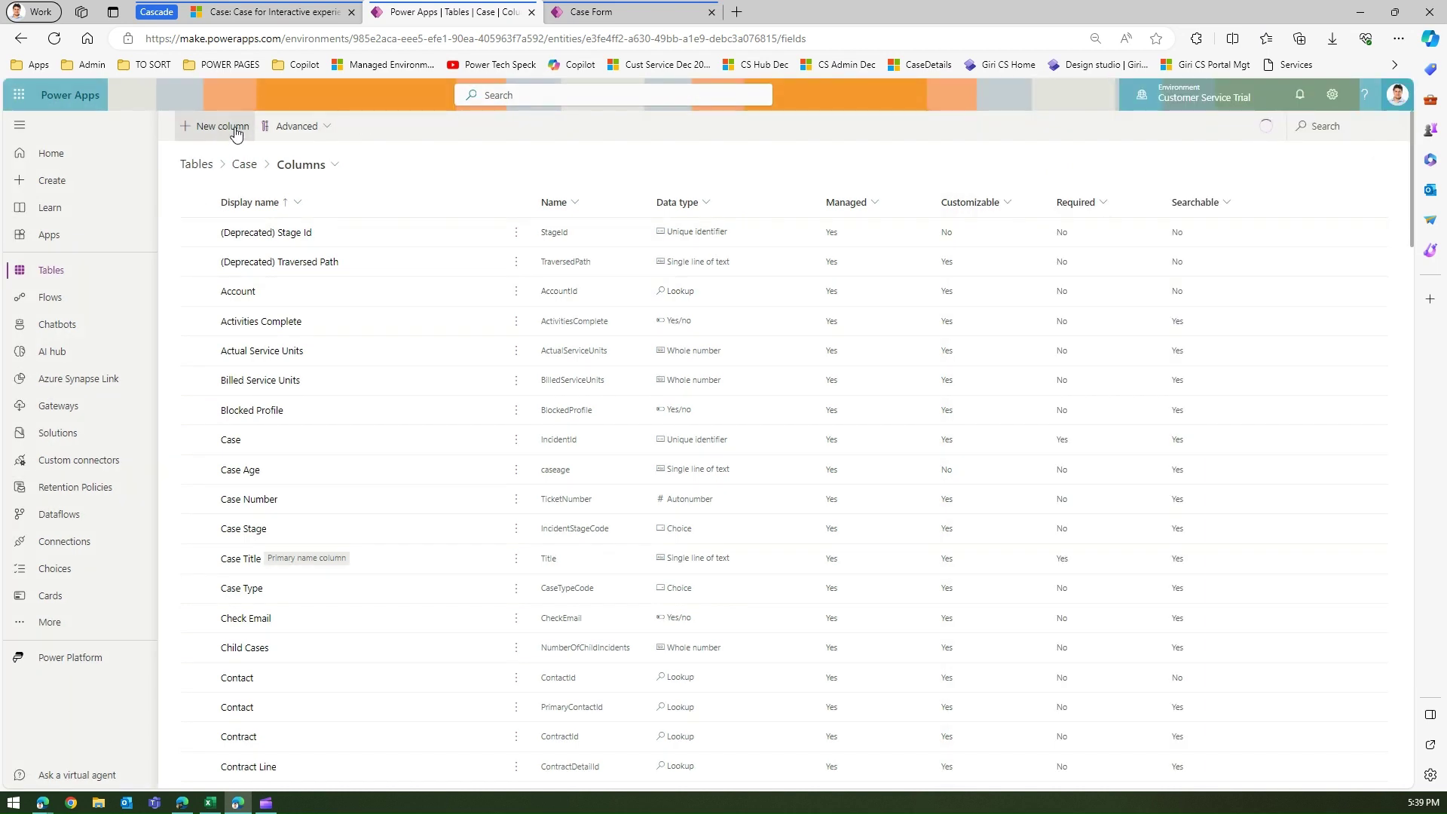
left_click(235, 132)
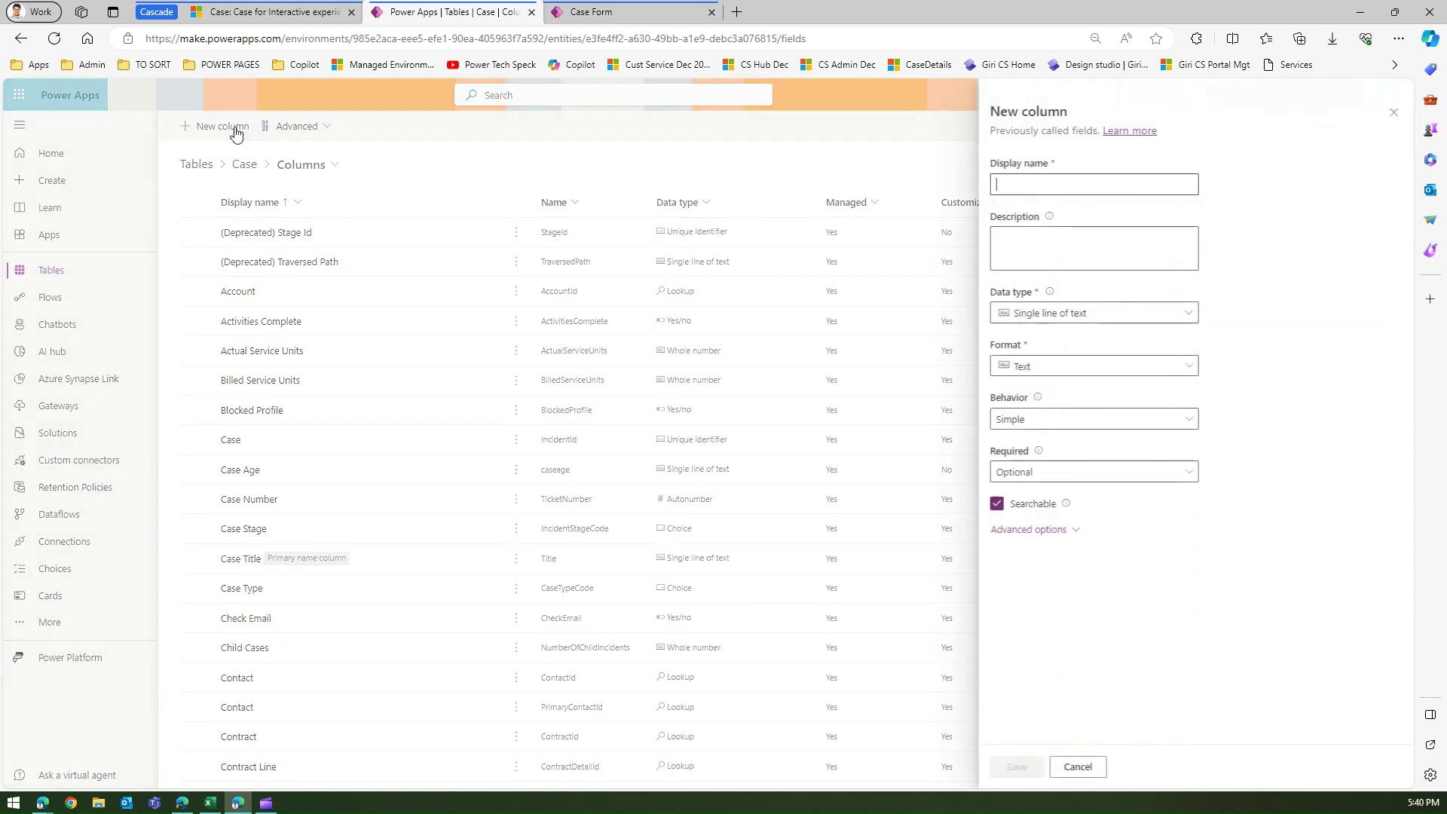
type("Tech Components")
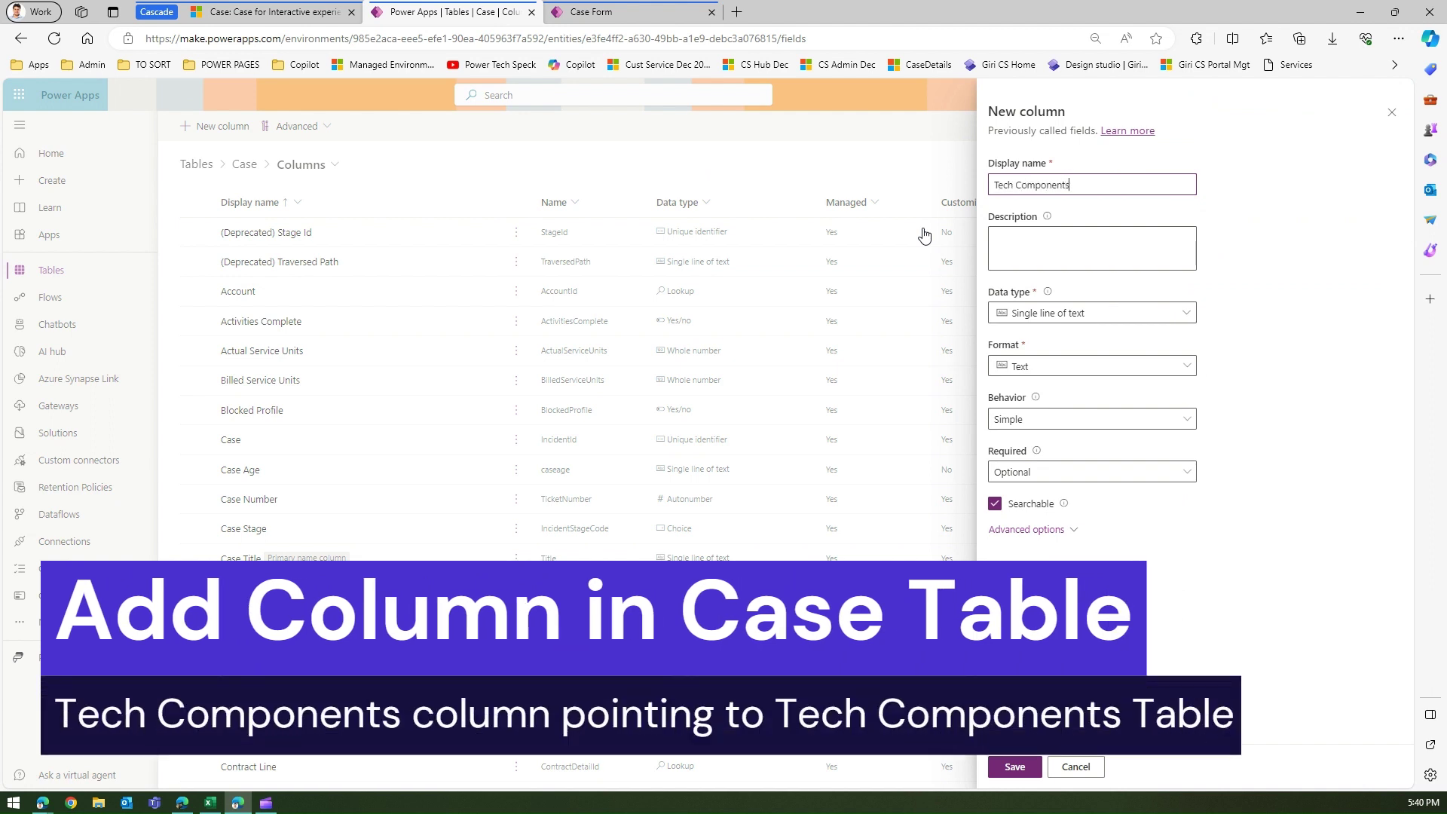
key("ctrl+a")
key("ctrl+c")
left_click(1025, 248)
key("ctrl+v")
- Make the new column a Lookup related to the Tech Components table and save it
left_click(1066, 366)
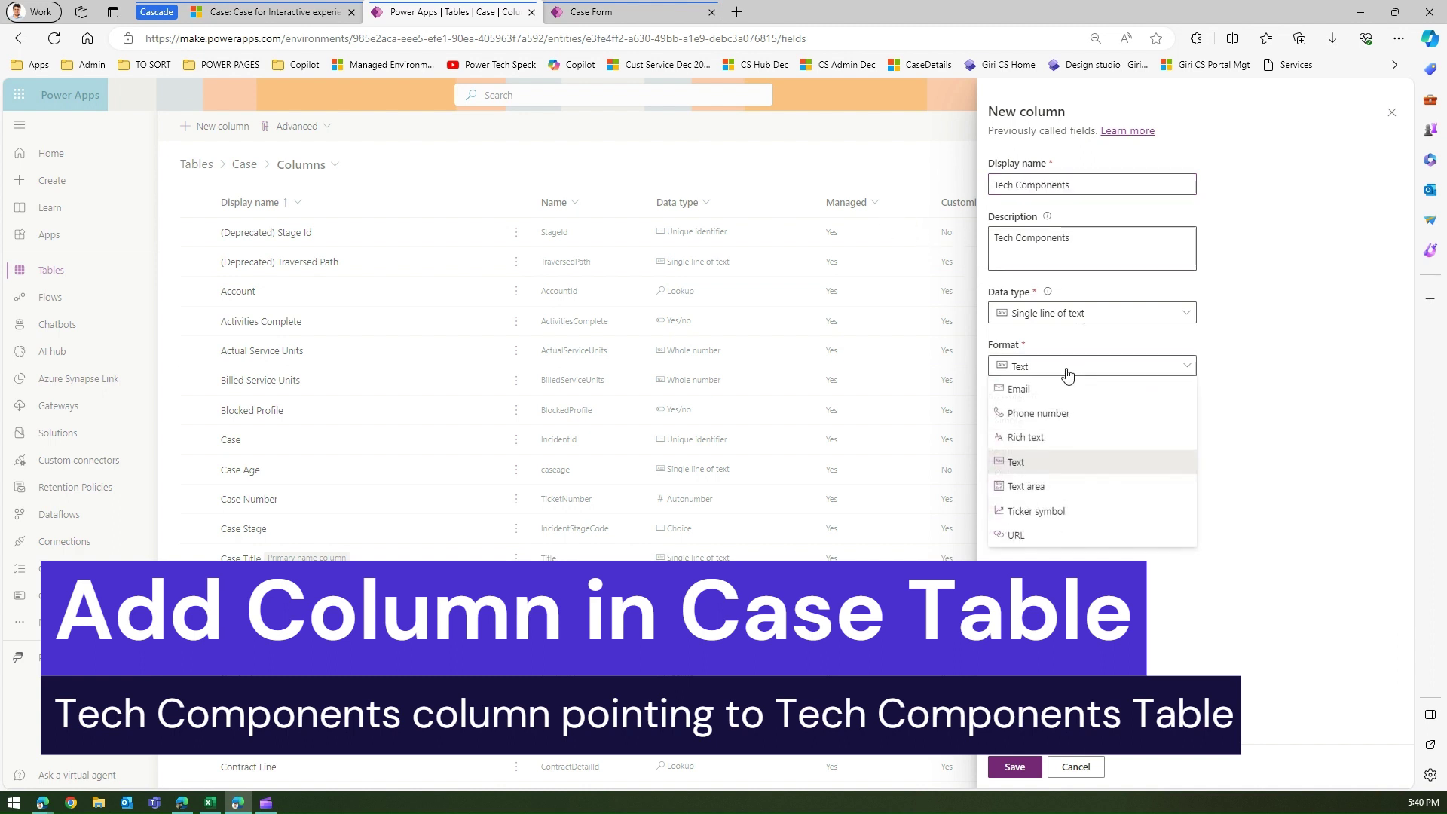
left_click(1076, 314)
left_click(1222, 445)
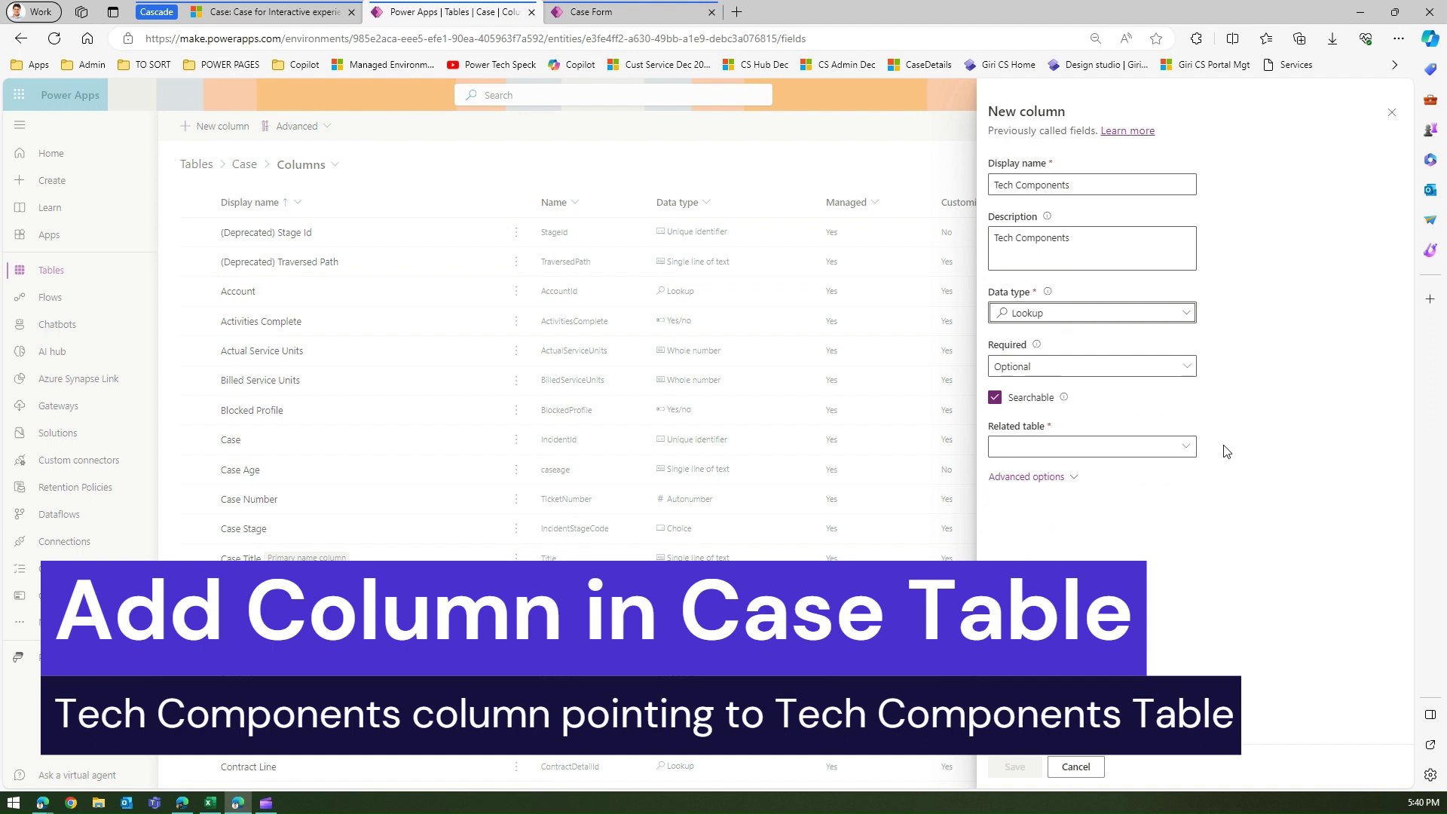
left_click(1151, 445)
type("tech")
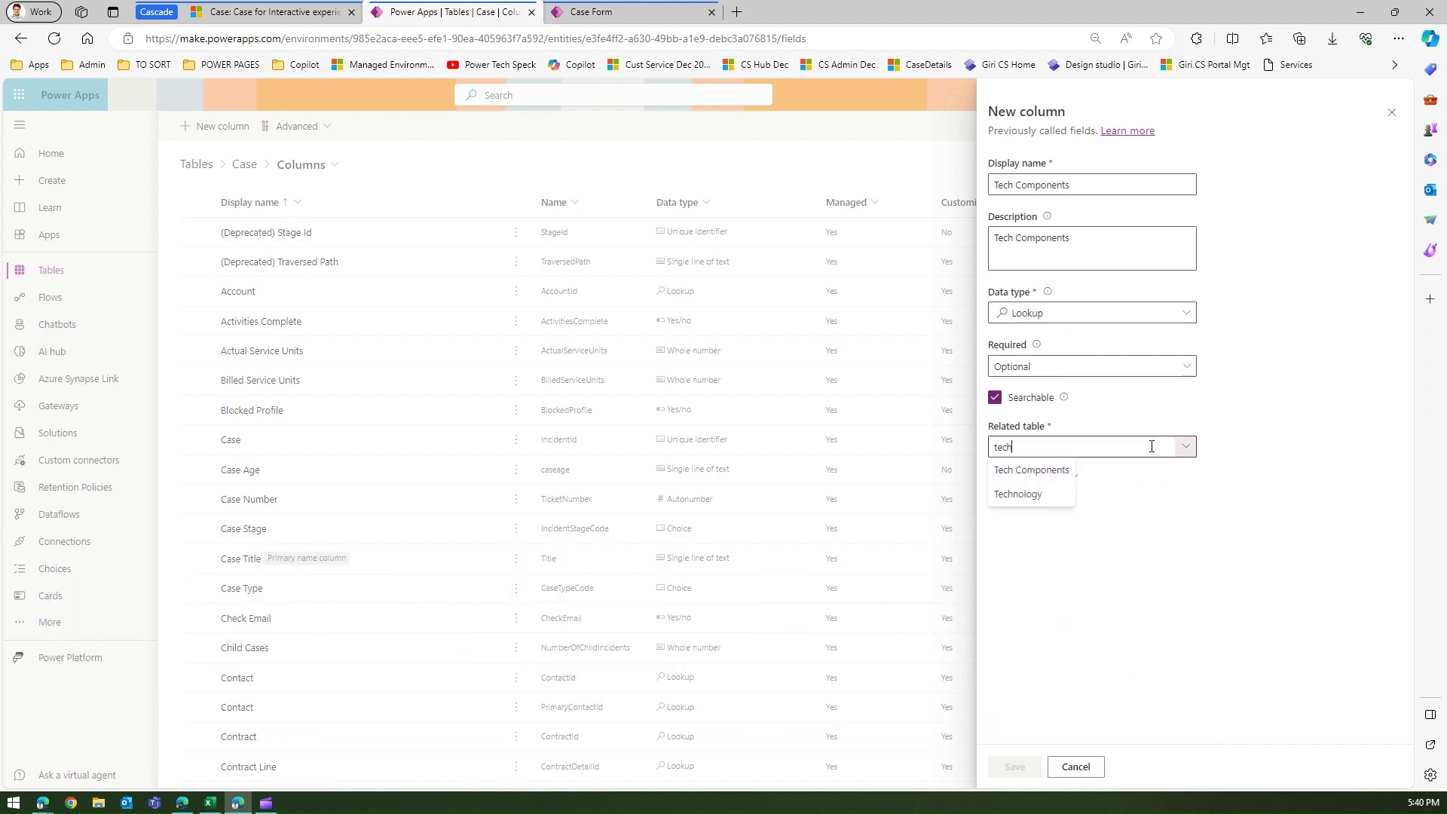
left_click(1053, 471)
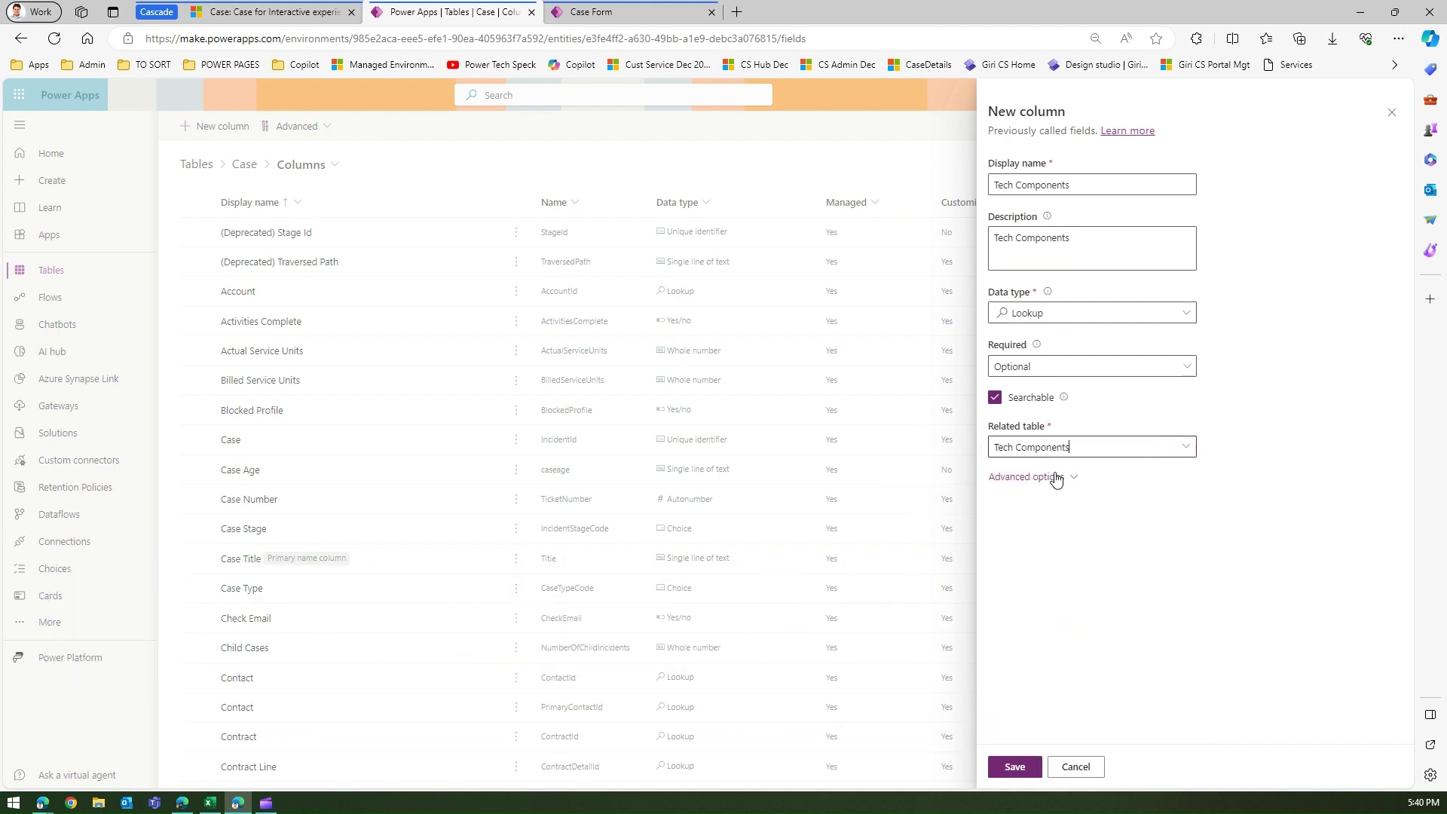
left_click(1016, 768)
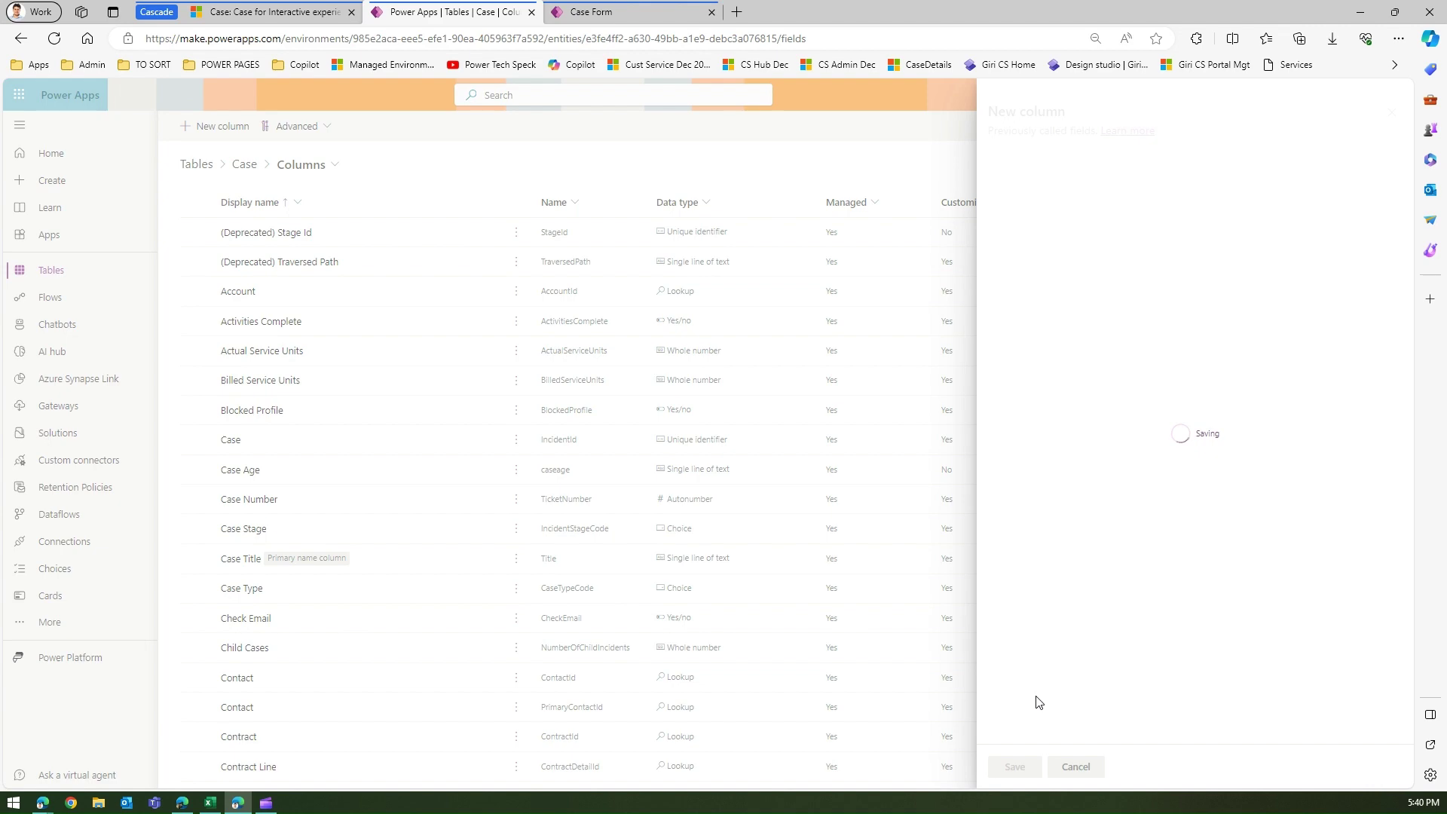
- Switch to the open Case form, return to the Case table's forms list, and open the Case main form
left_click(615, 17)
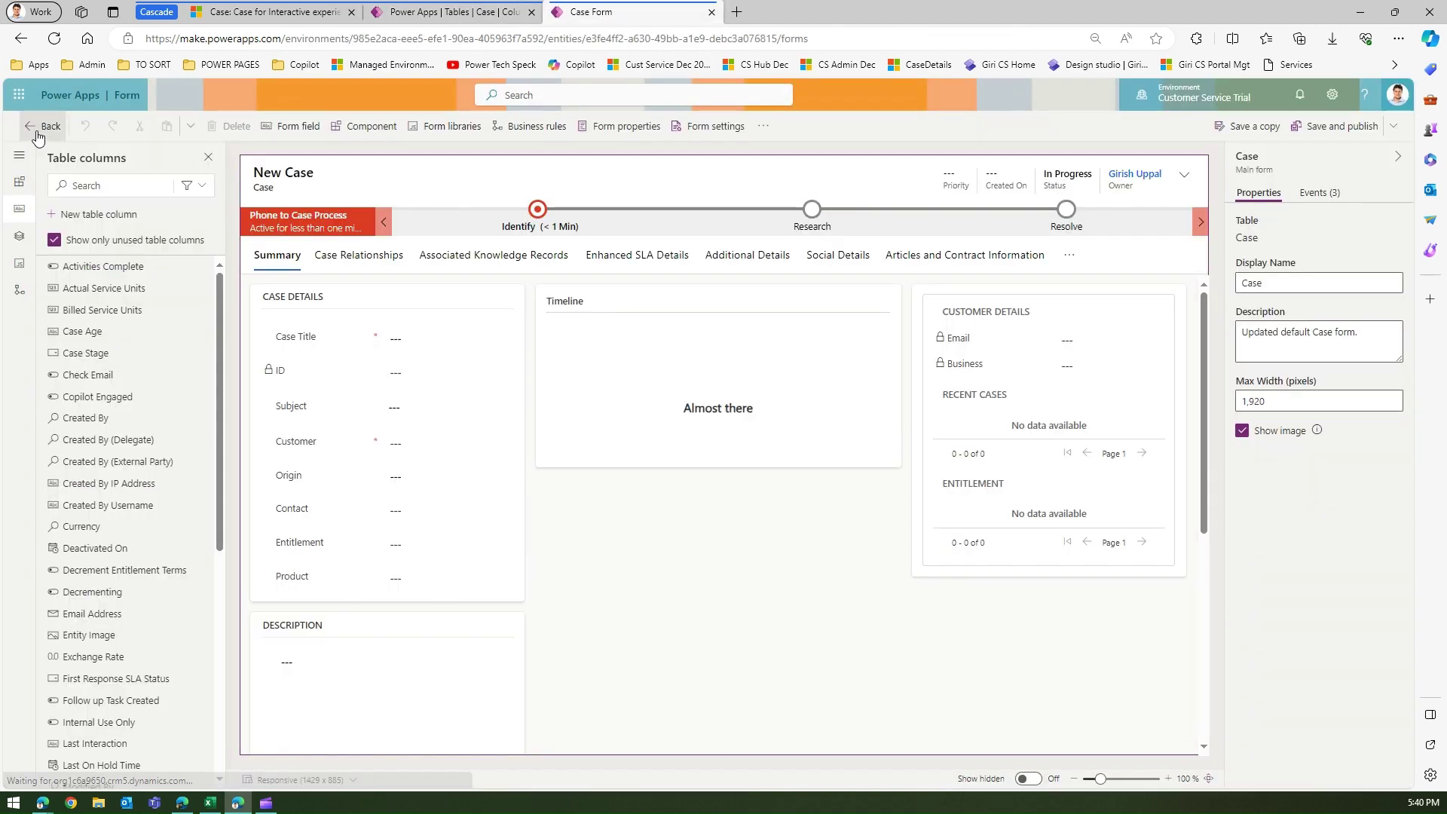
left_click(39, 128)
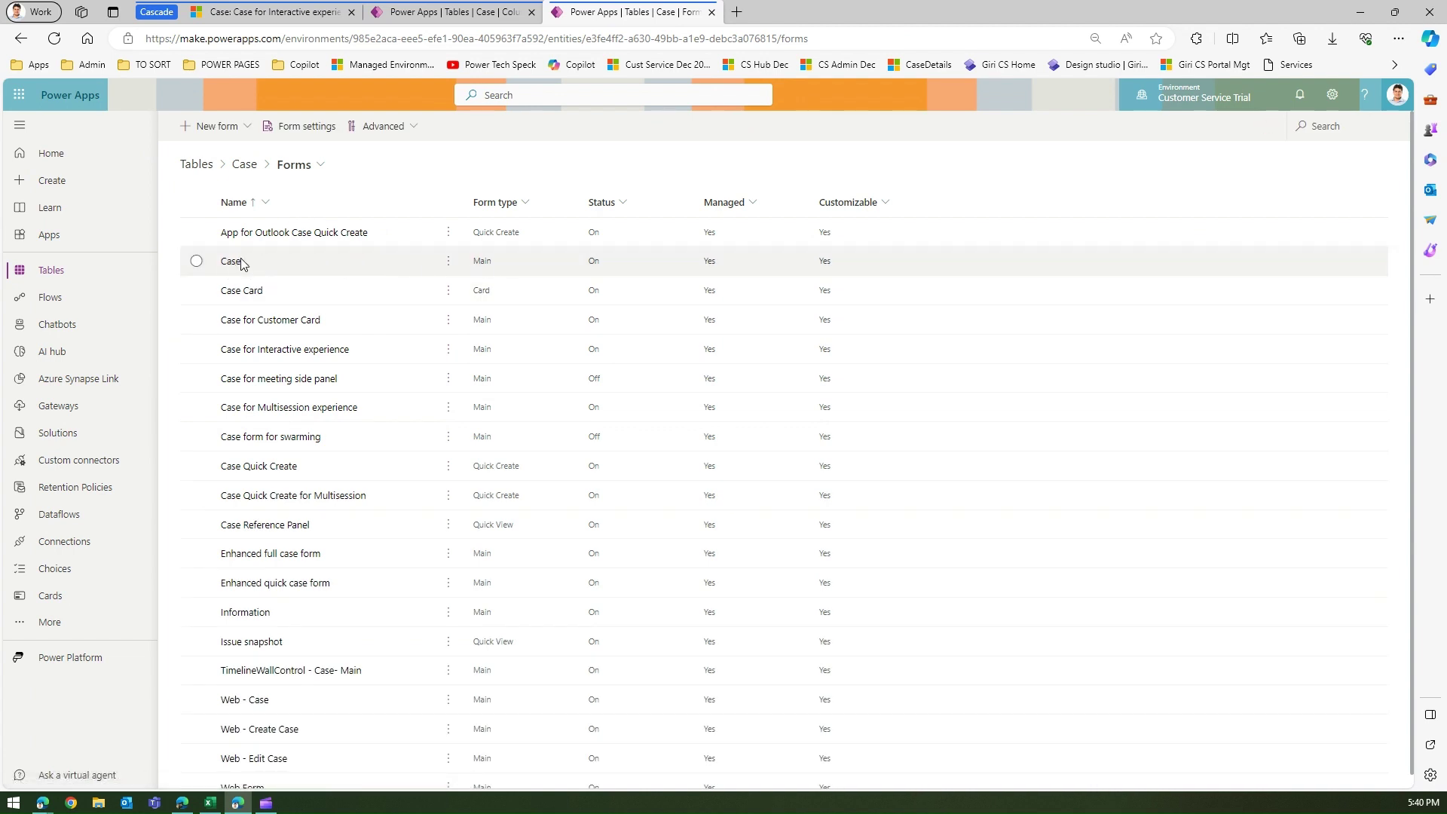
left_click(245, 261)
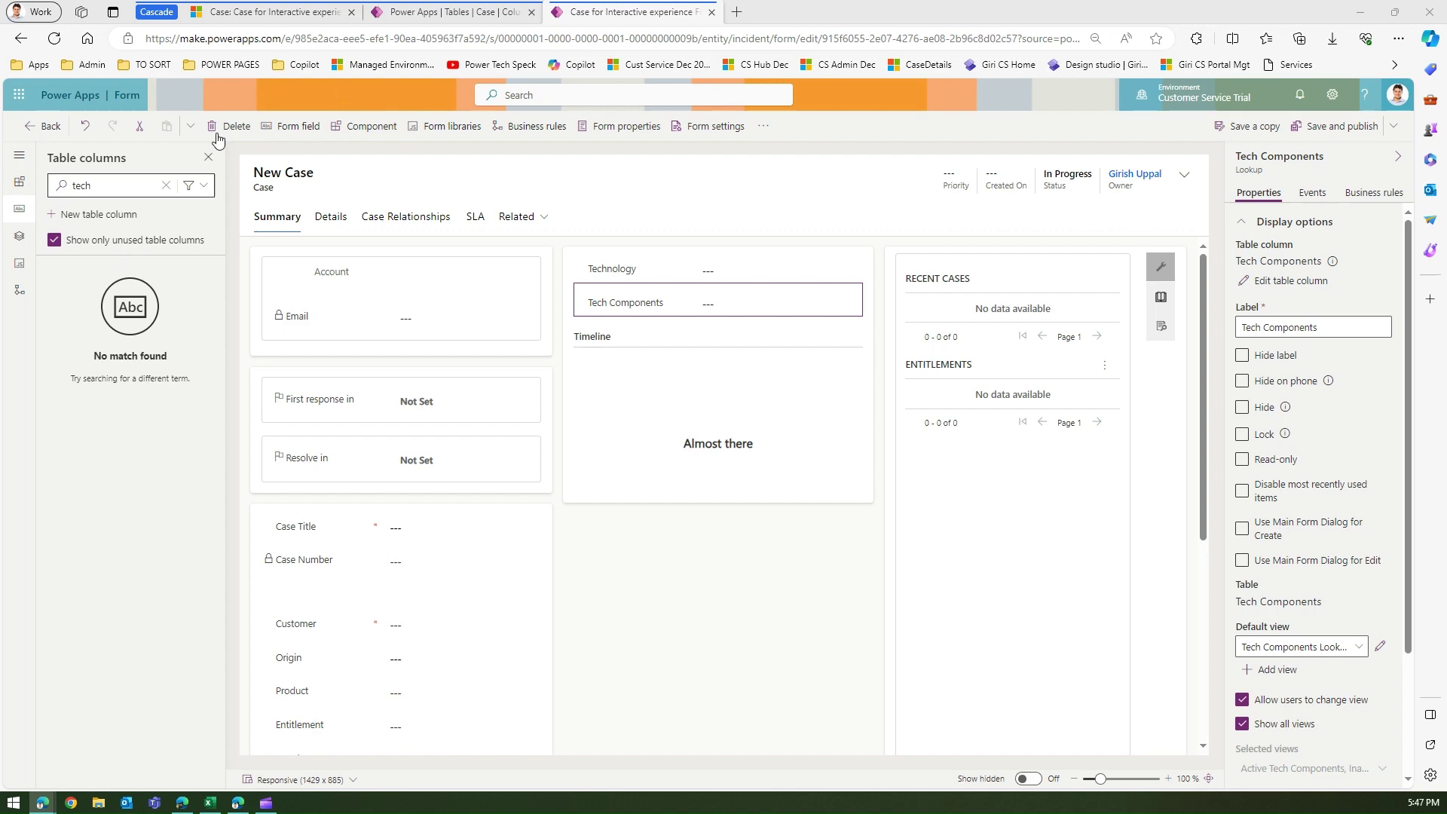
- Compare the form in the editor with the Case 1 record, then save and publish the Case for Interactive experience form
left_click(281, 14)
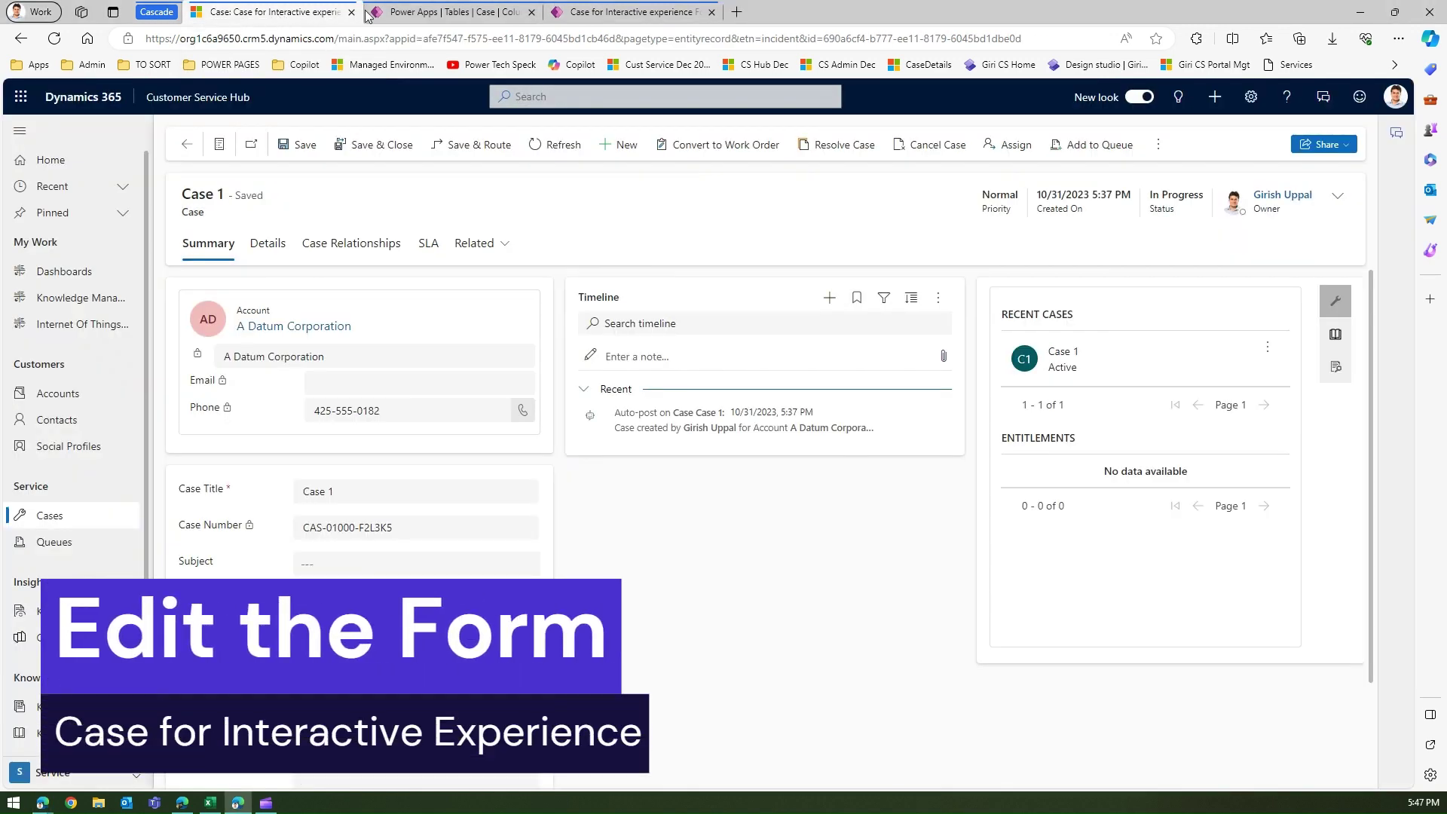
left_click(607, 13)
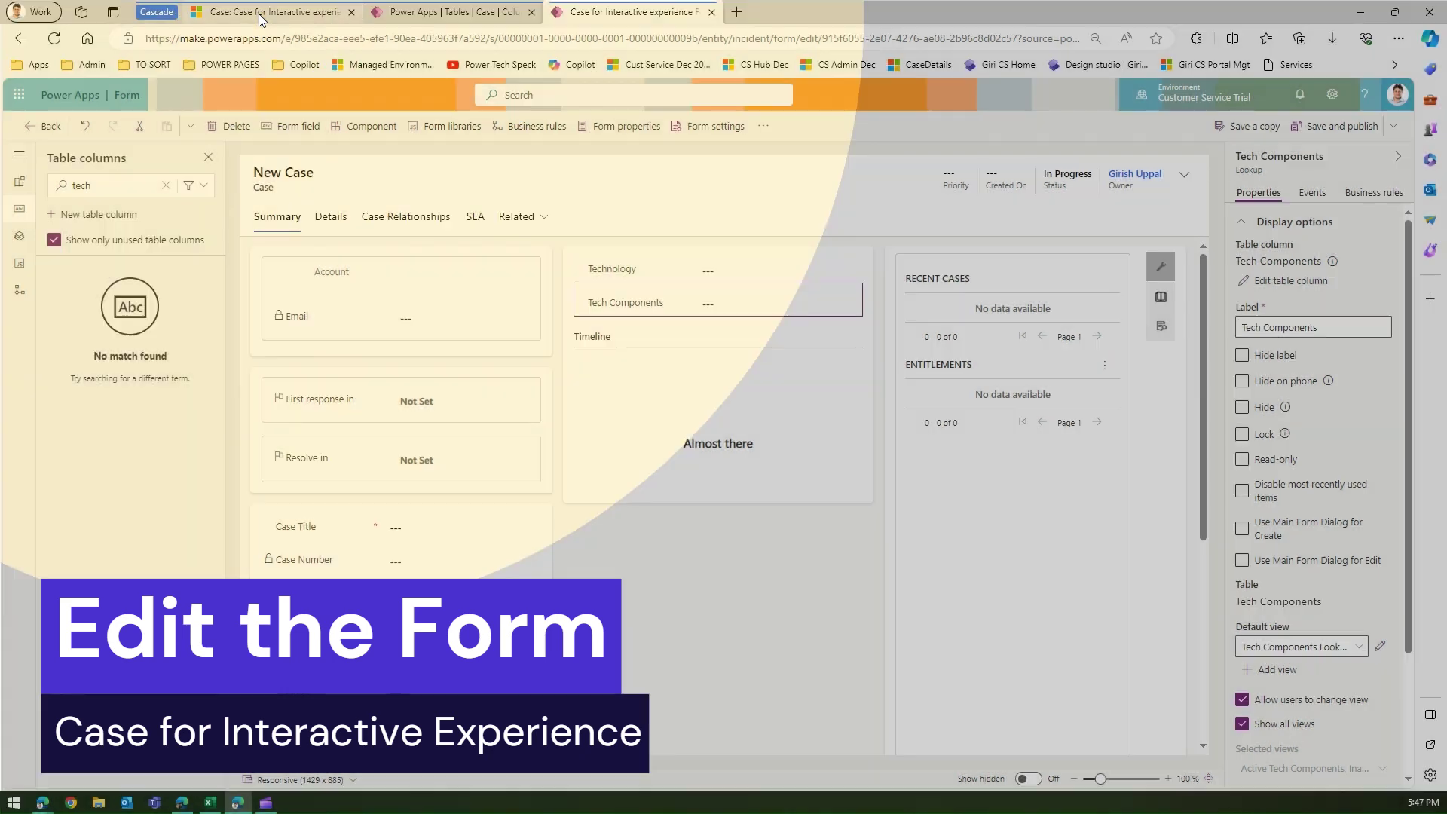
left_click(256, 14)
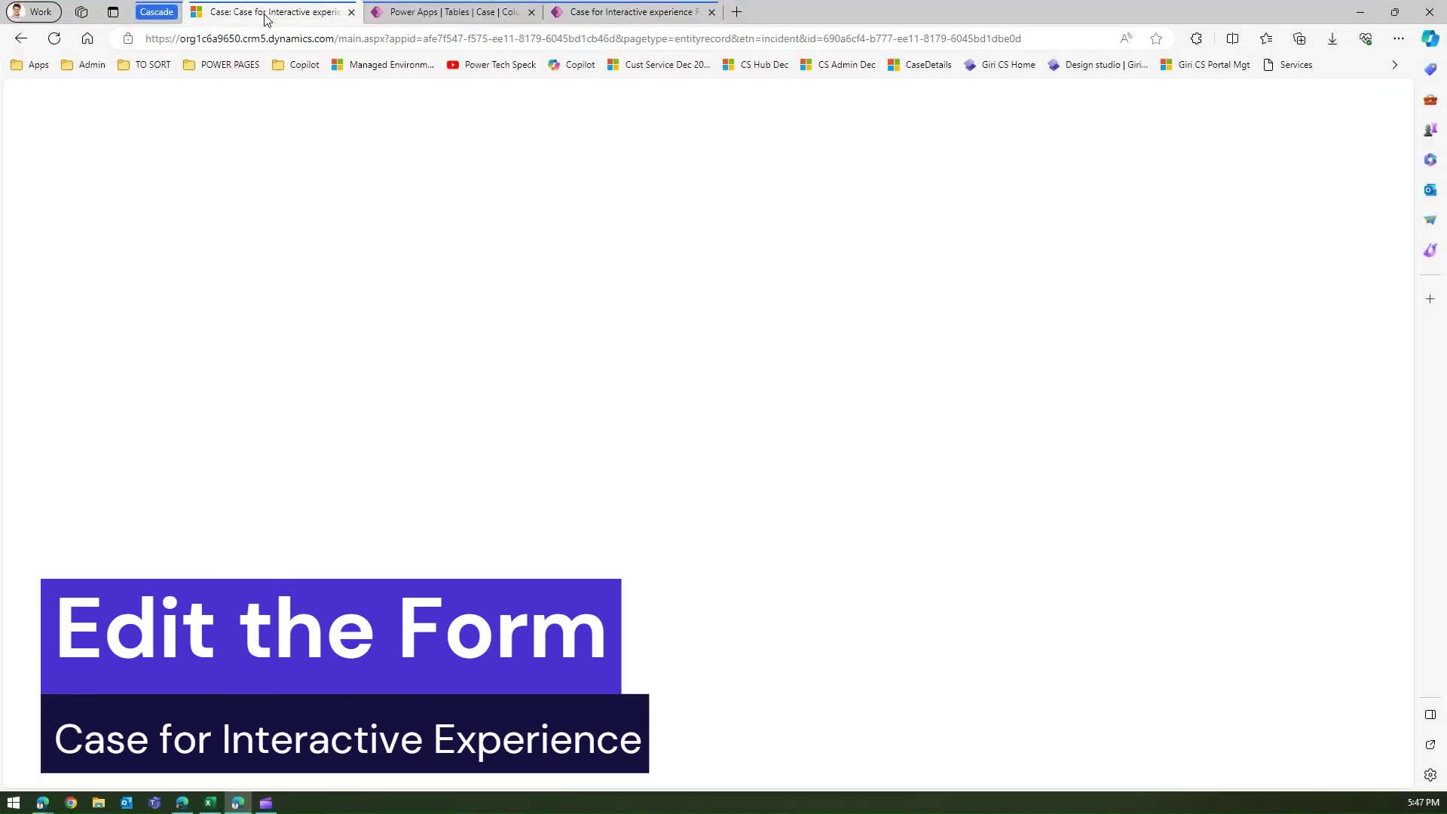
left_click(595, 13)
left_click(1328, 127)
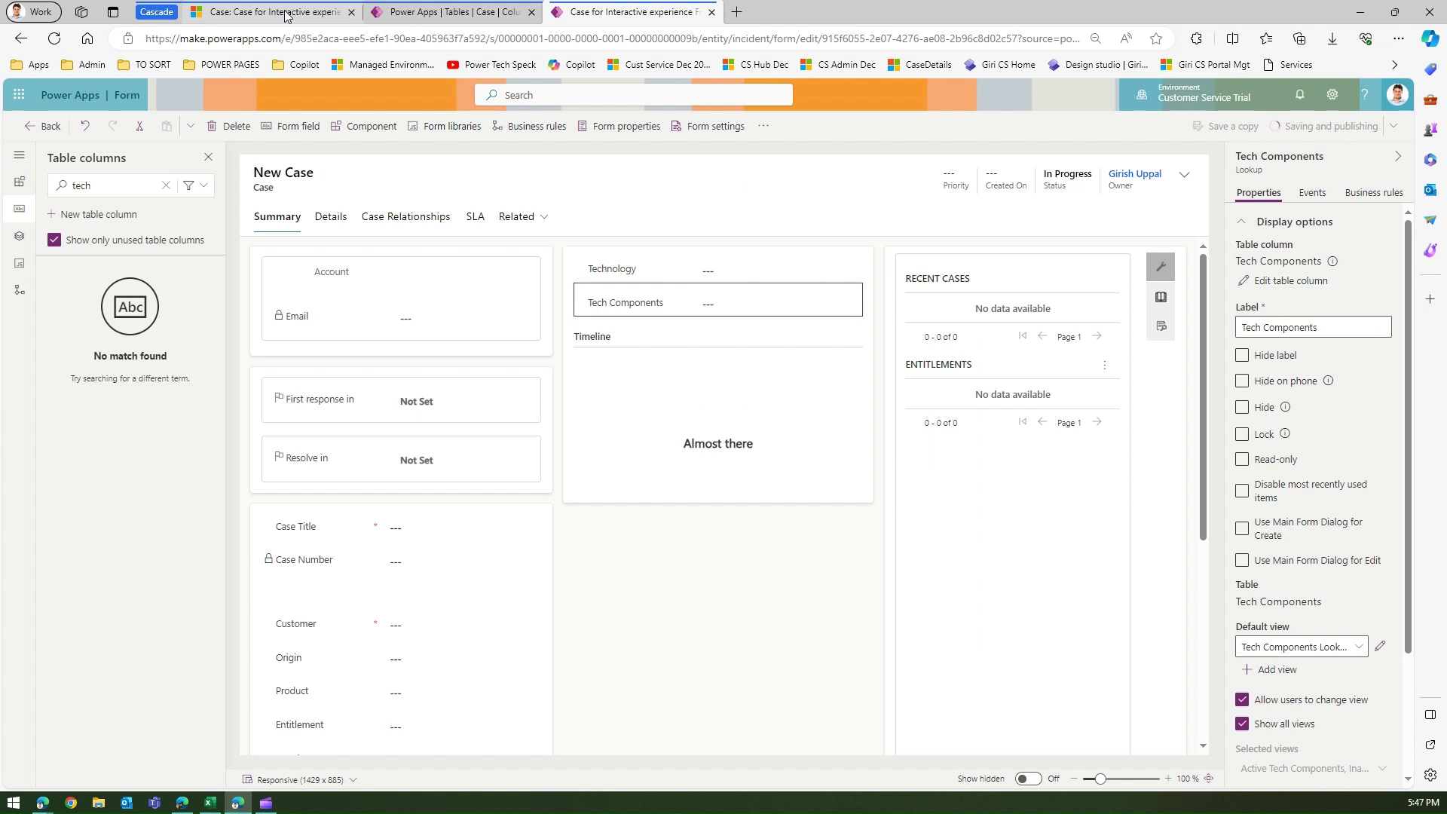
- Return to the Case 1 record in Customer Service Hub and reload the page
mouse_move(286, 15)
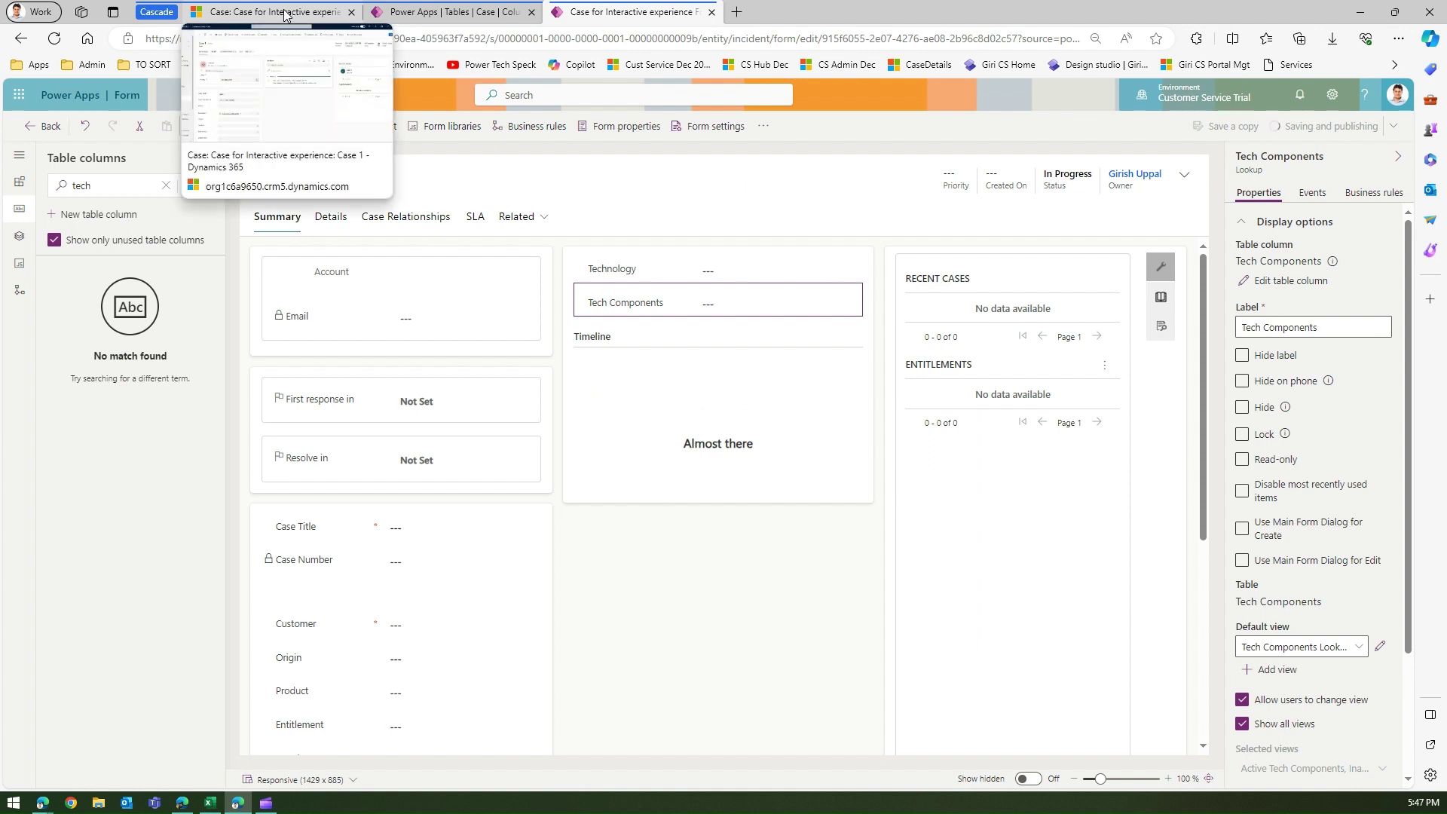
left_click(284, 14)
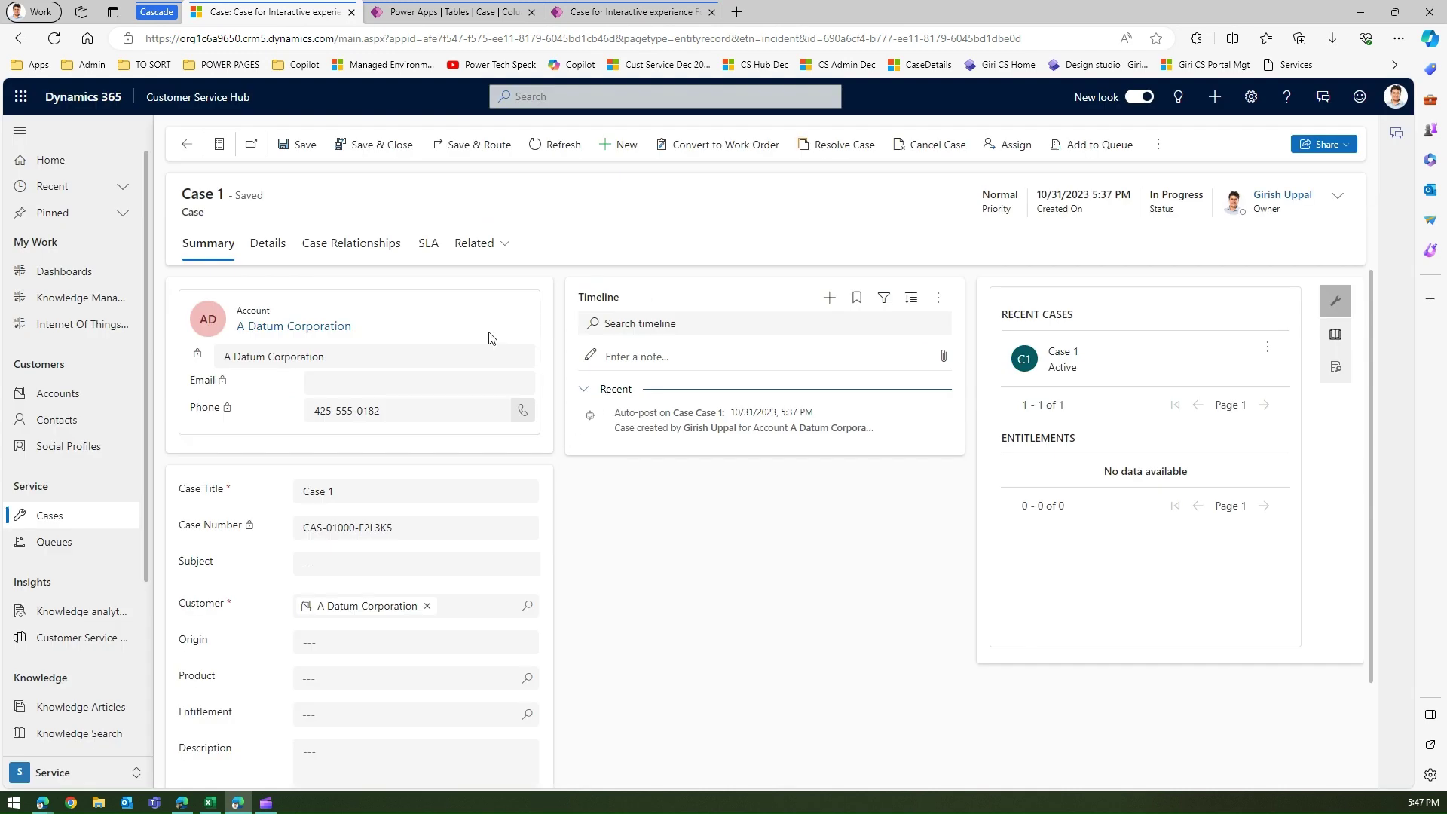
key("F5")
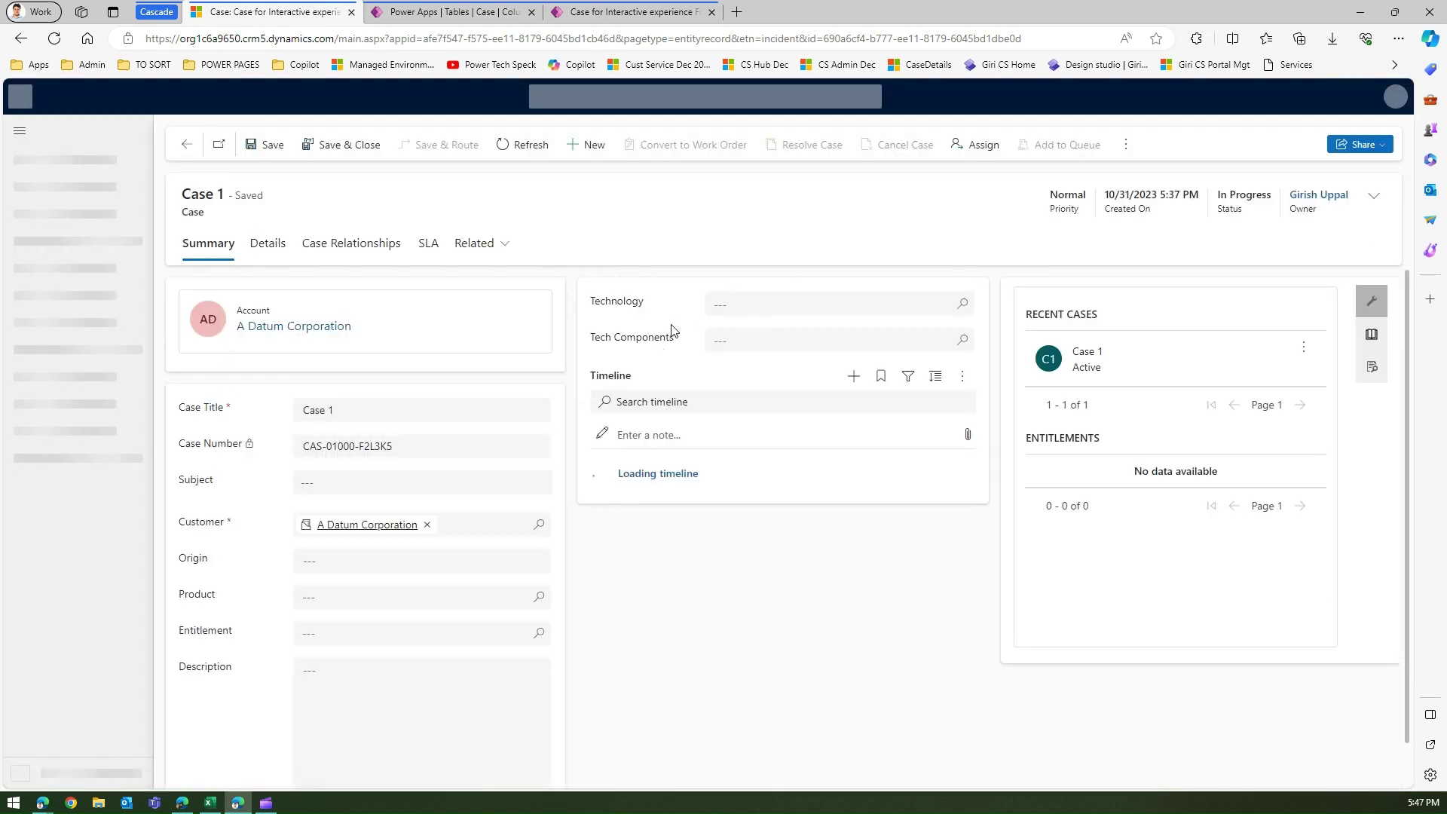
- Select Dynamics 365 as Case 1's Technology, browse all the Tech Components choices, and clear the Technology value again
left_click(748, 302)
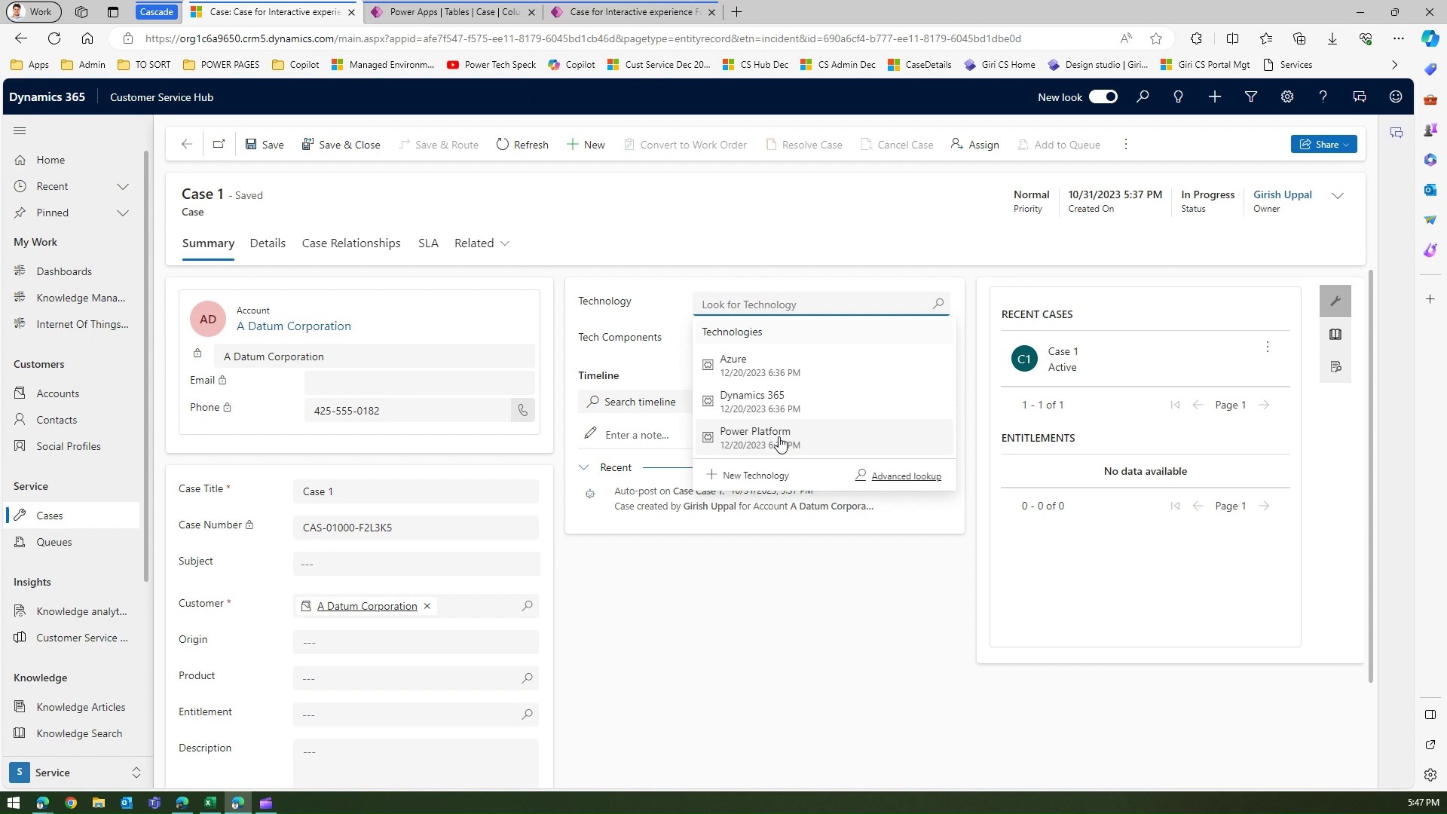
left_click(754, 404)
left_click(728, 342)
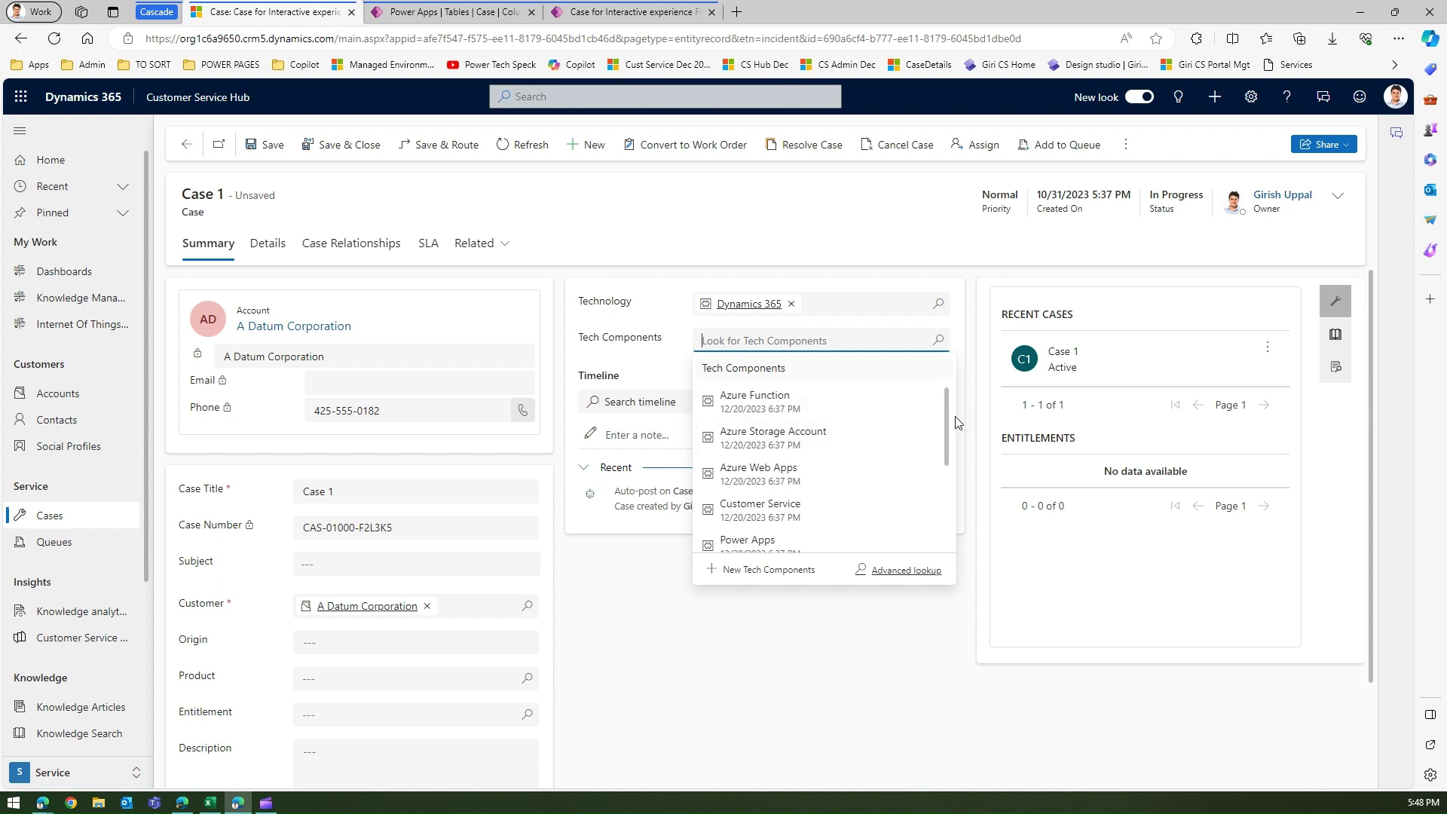
mouse_move(947, 413)
left_mouse_down()
mouse_move(948, 493)
mouse_move(947, 401)
left_mouse_up()
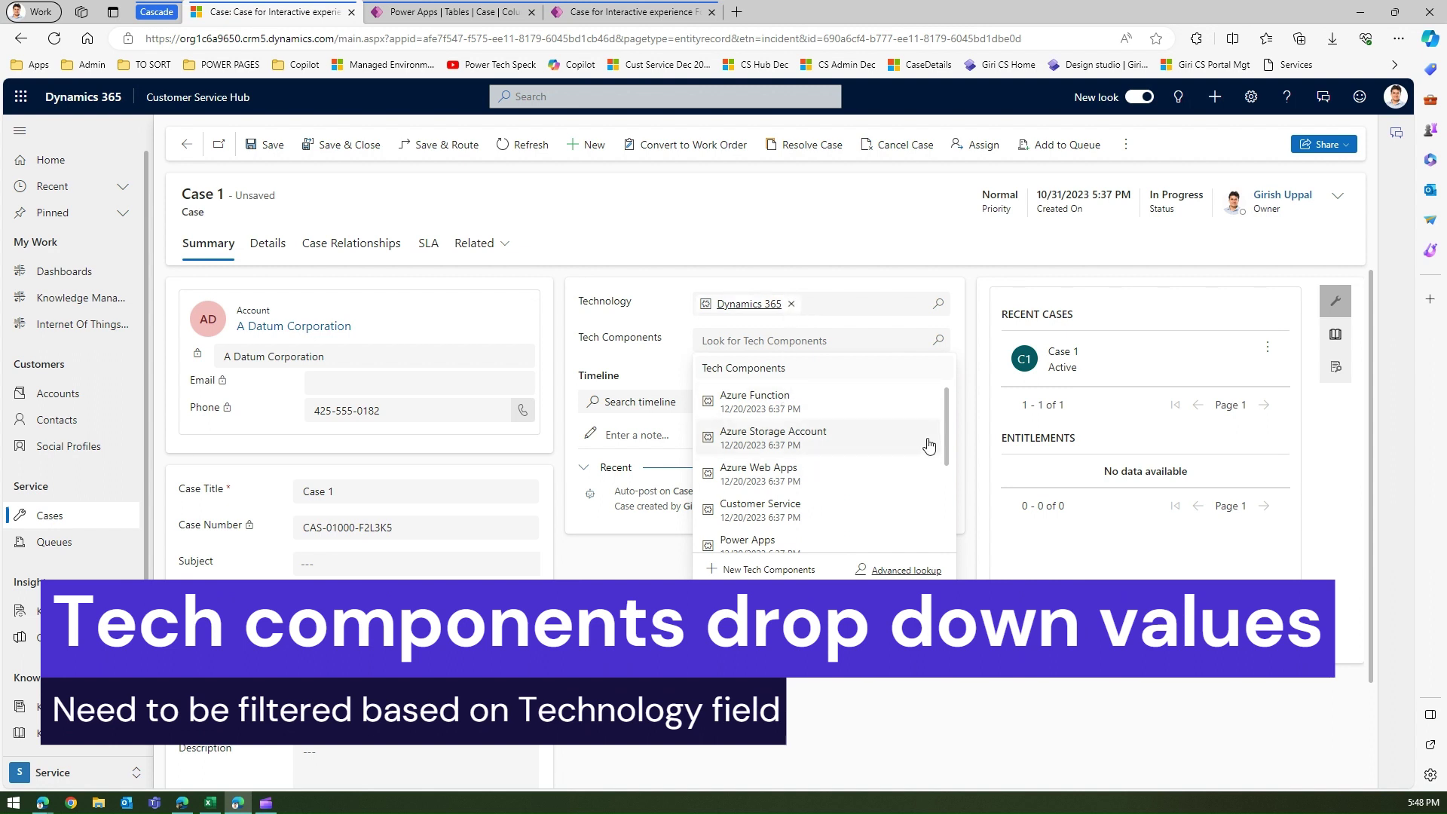
left_click_drag(943, 437, 948, 535)
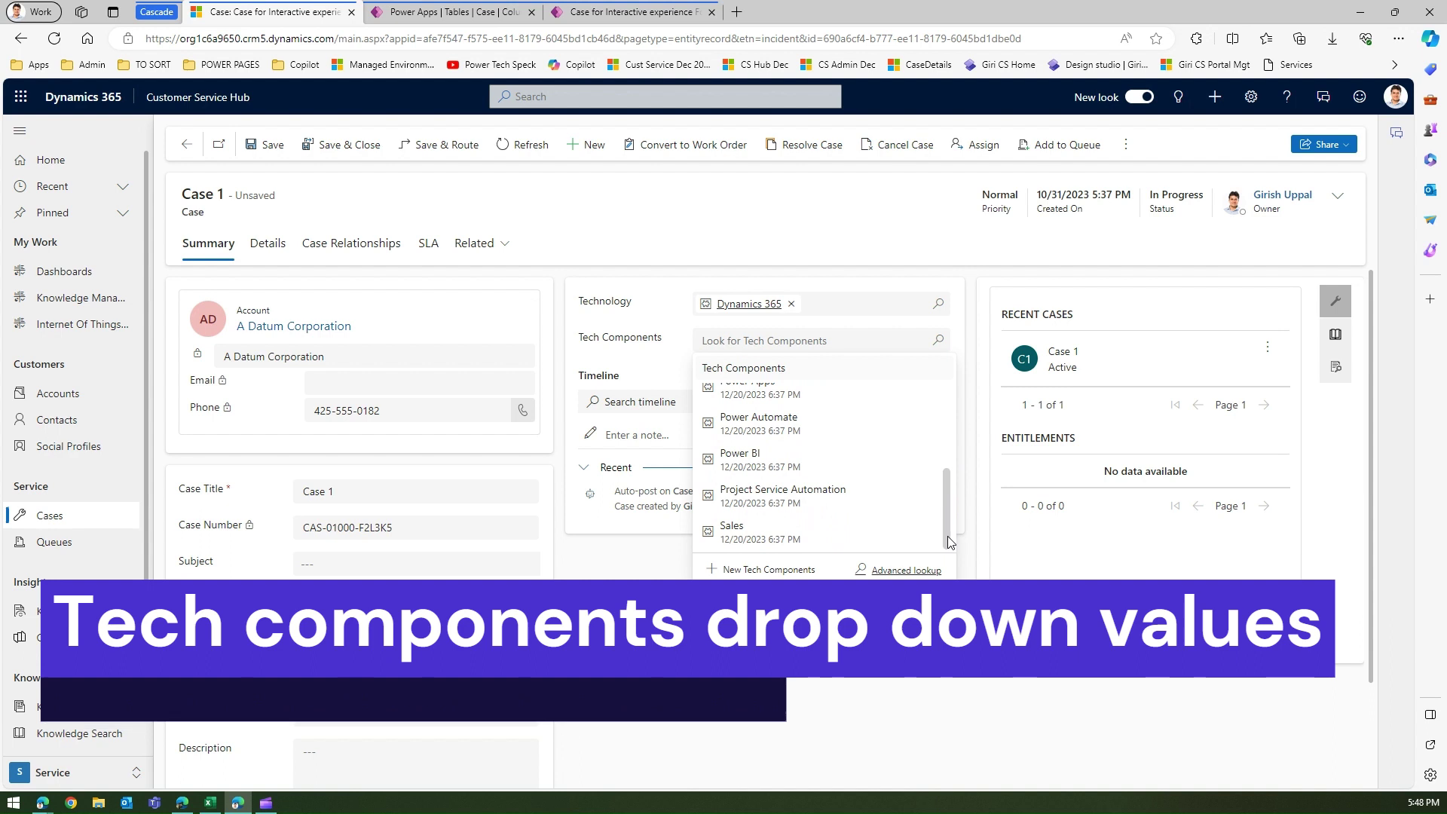
left_click(791, 303)
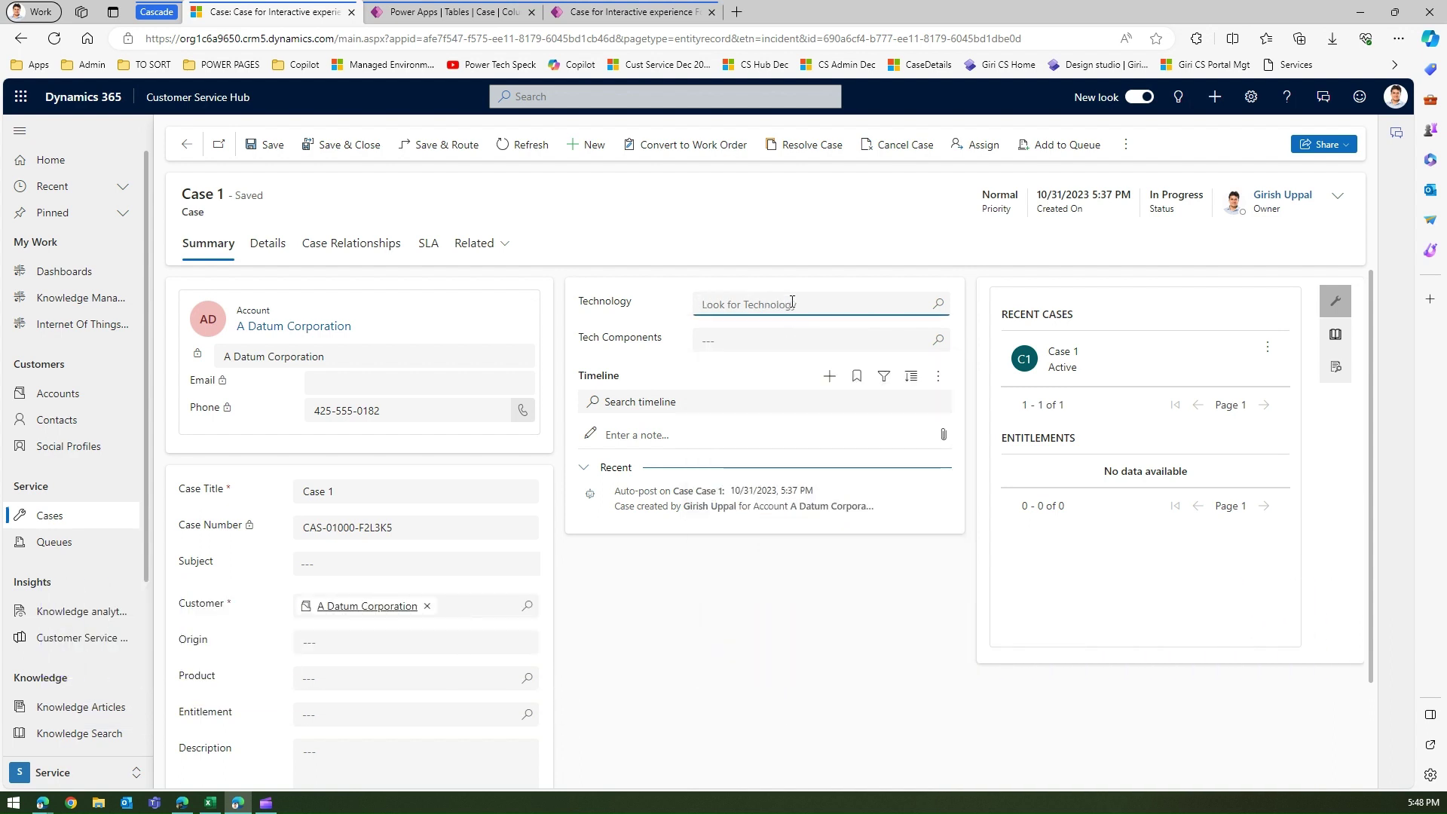
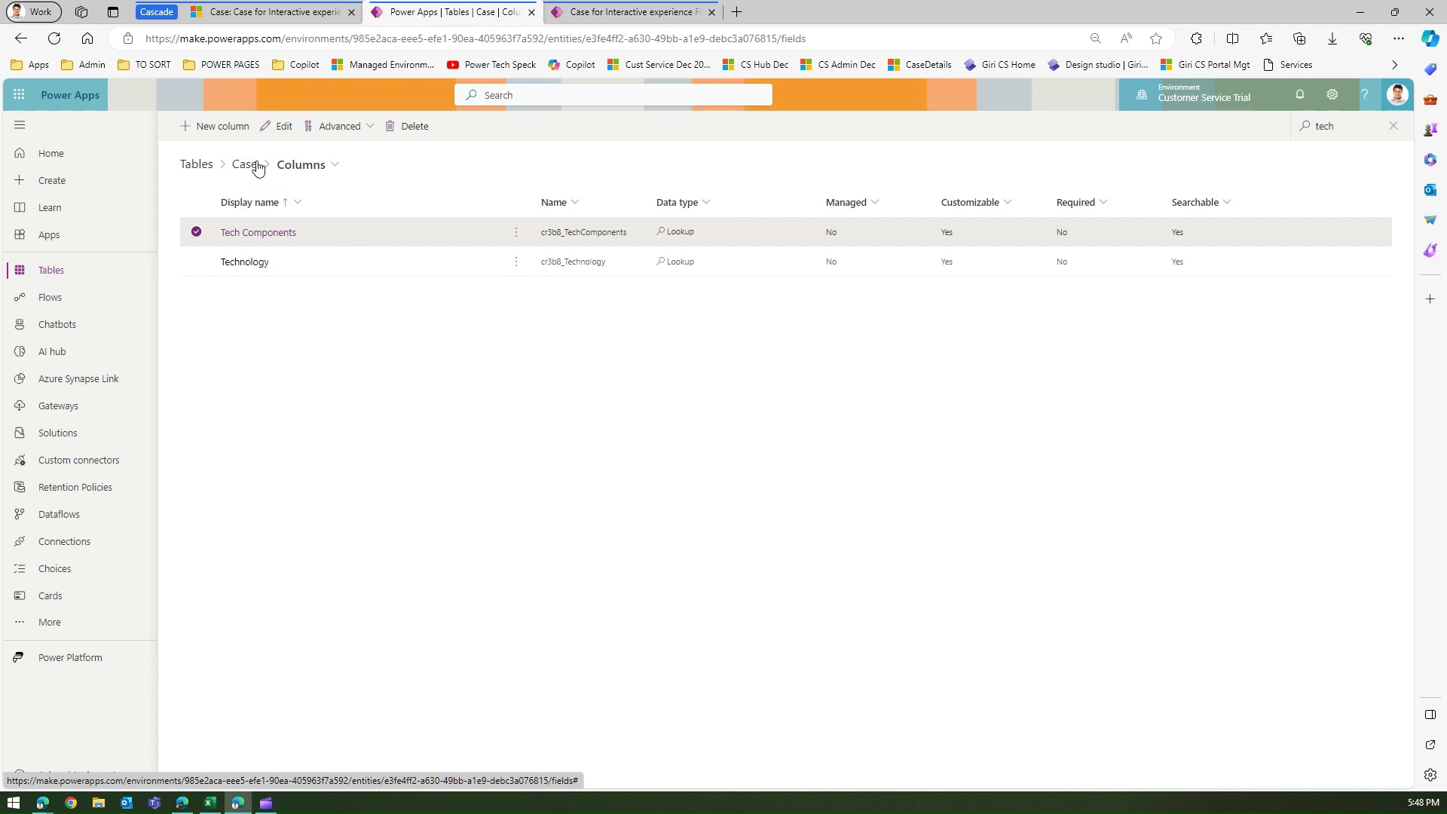
- Return to the list of all tables, search for tech, and open the Tech Components table
left_click(198, 168)
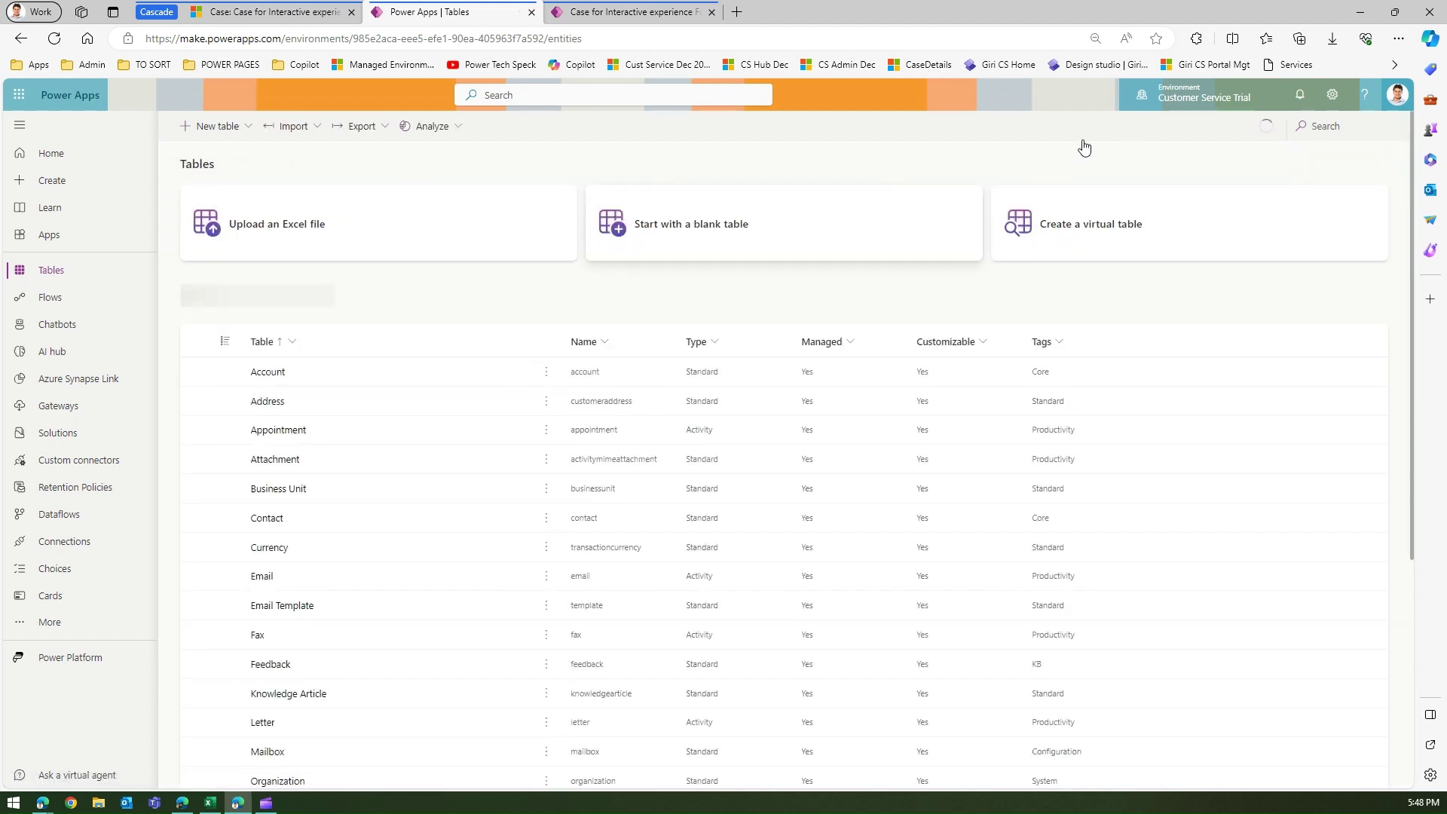
left_click(1333, 128)
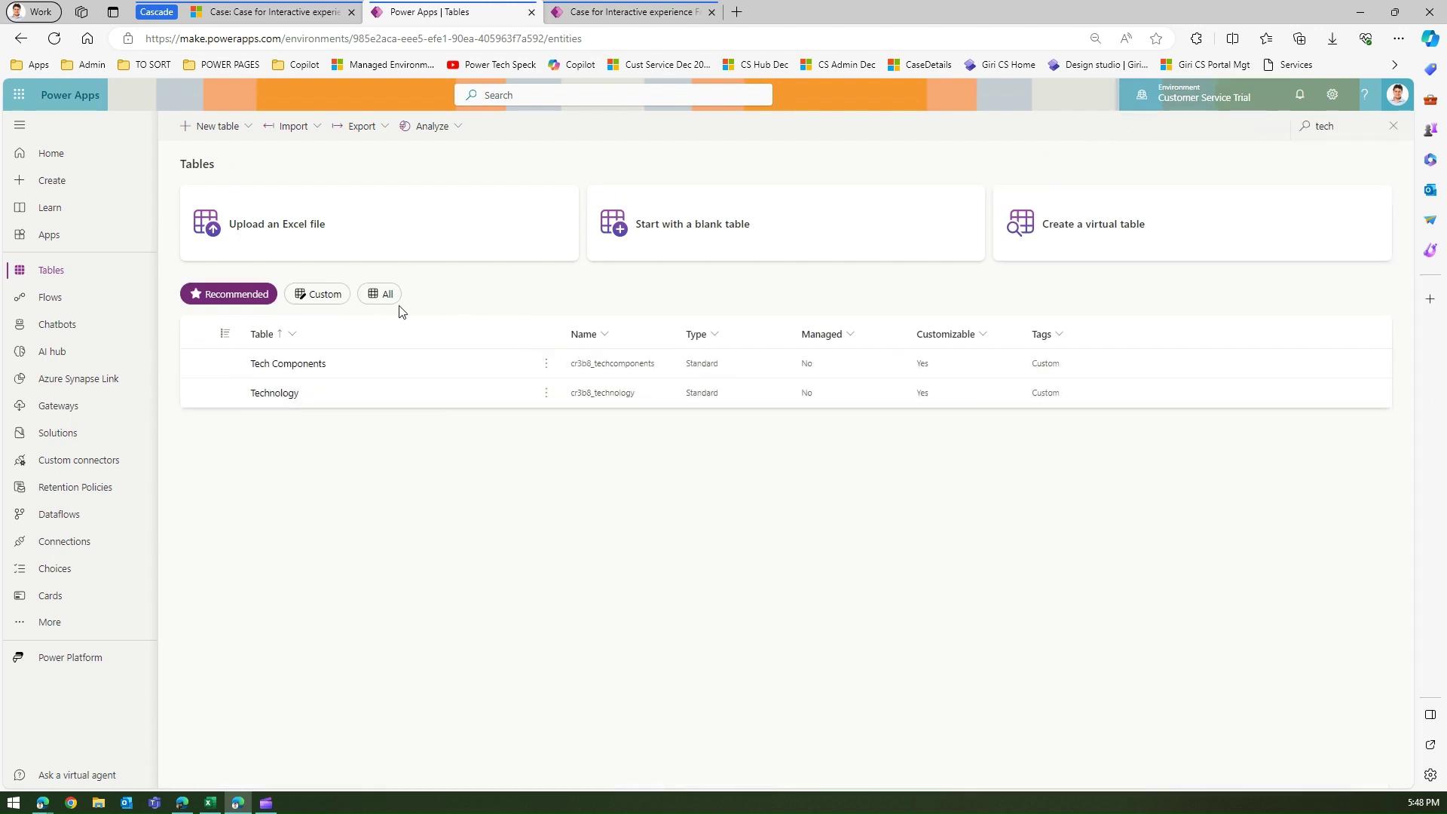
left_click(302, 364)
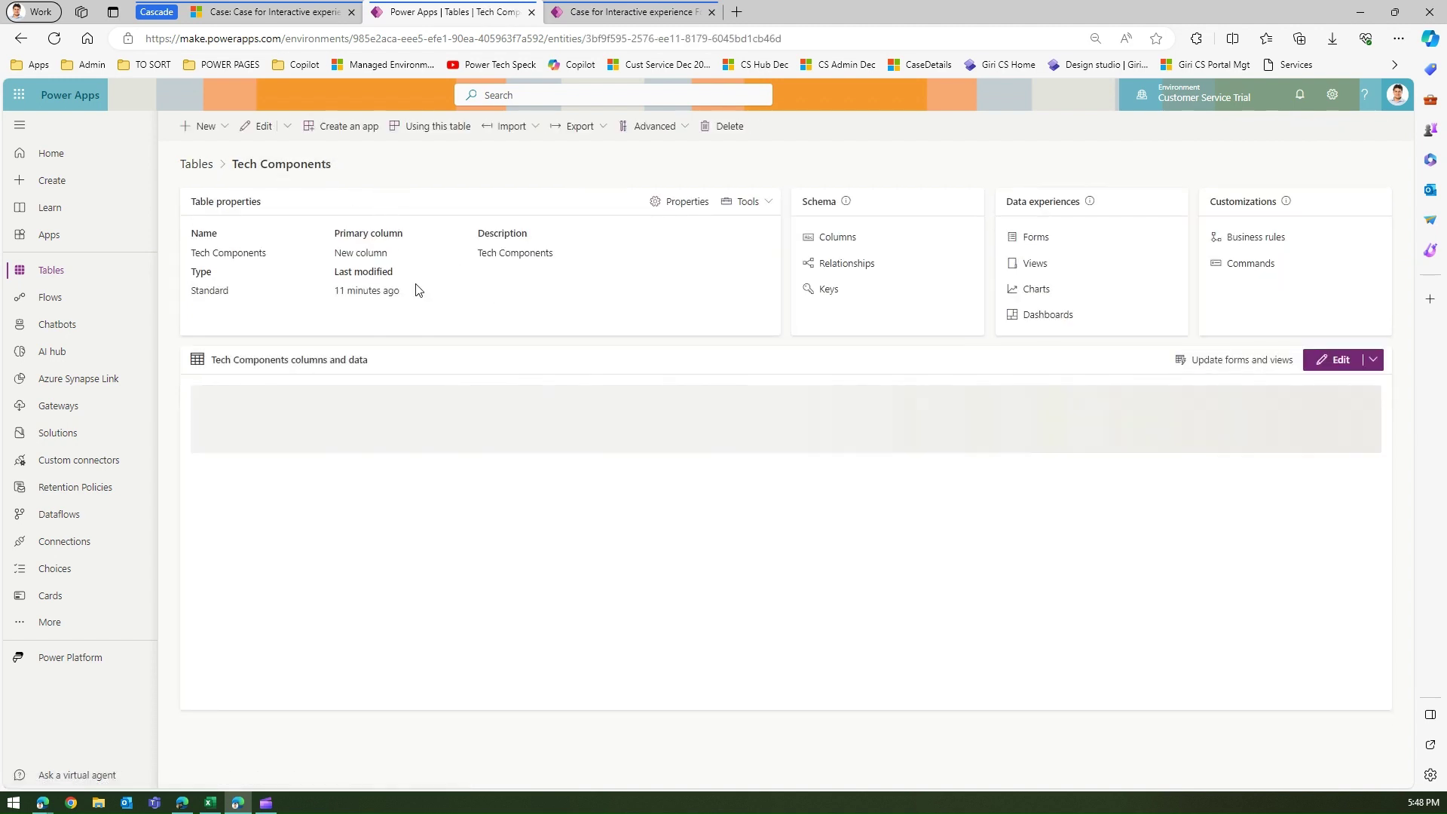
- Review how Tech Components map to Technology on the Cascade sheet in Excel, then return to the Tech Components table in Power Apps
left_click(209, 803)
left_click(386, 317)
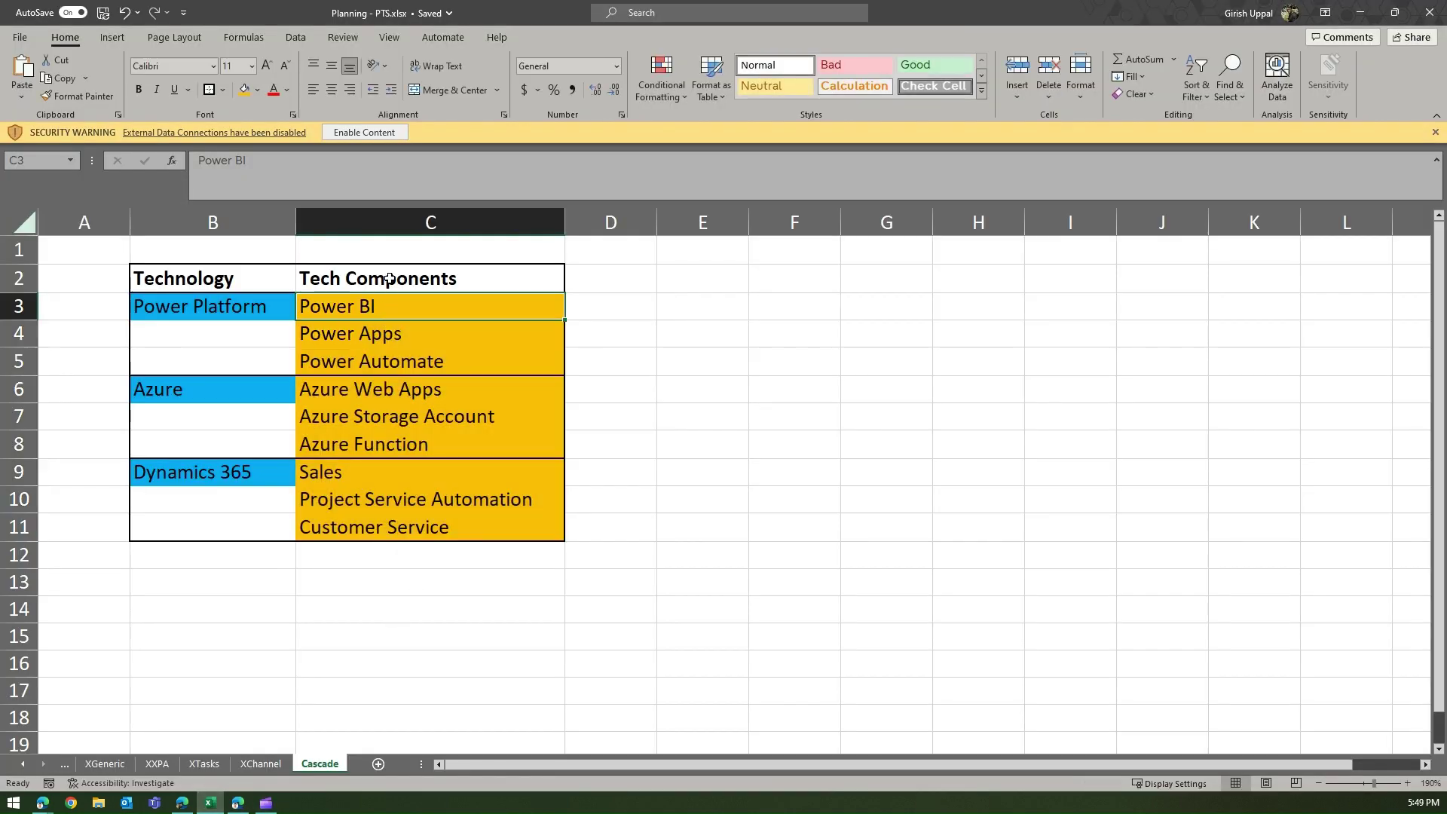
left_click_drag(375, 278, 375, 527)
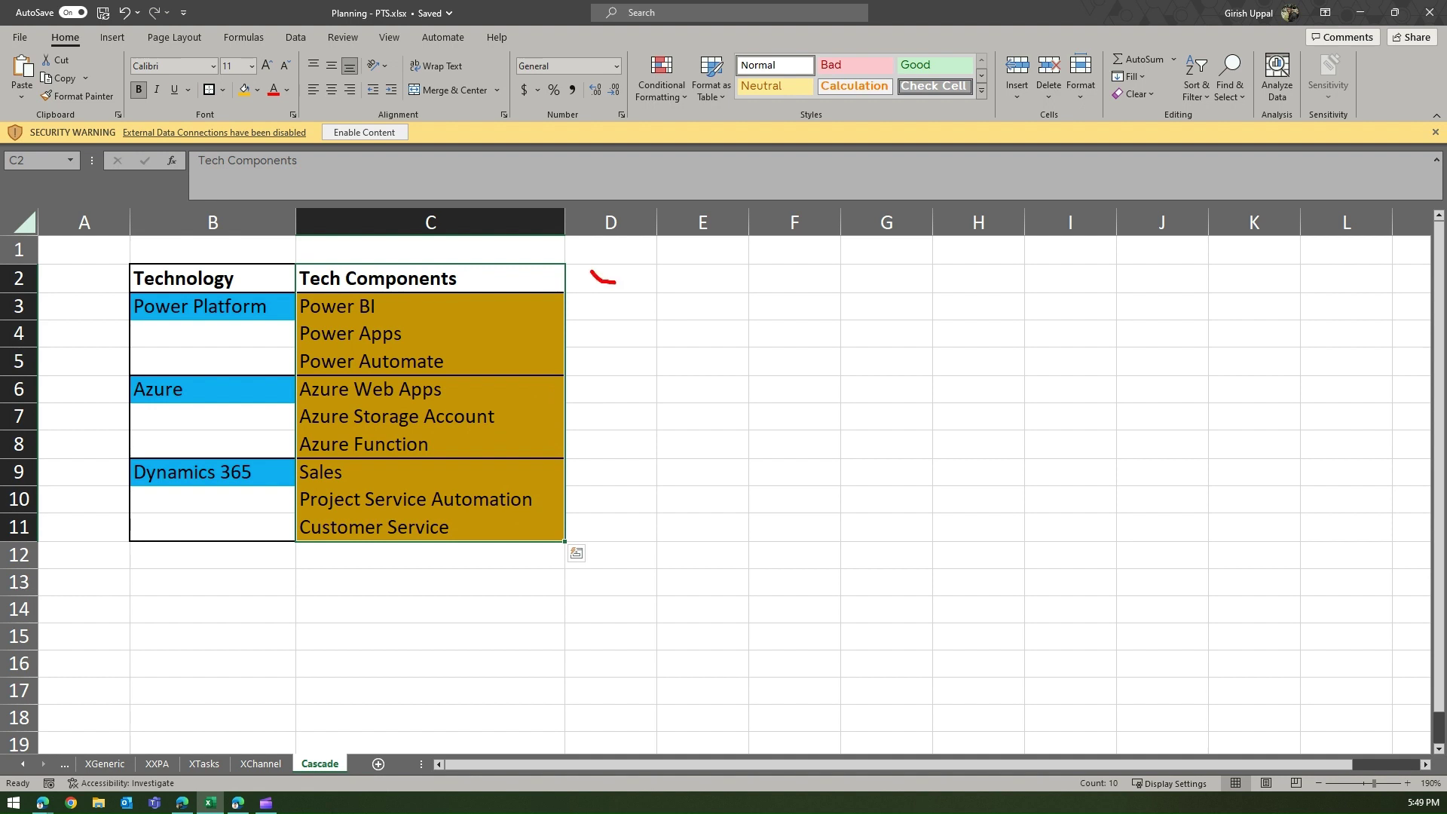
mouse_move(609, 282)
left_mouse_down()
mouse_move(502, 389)
mouse_move(252, 348)
mouse_move(289, 327)
left_mouse_up()
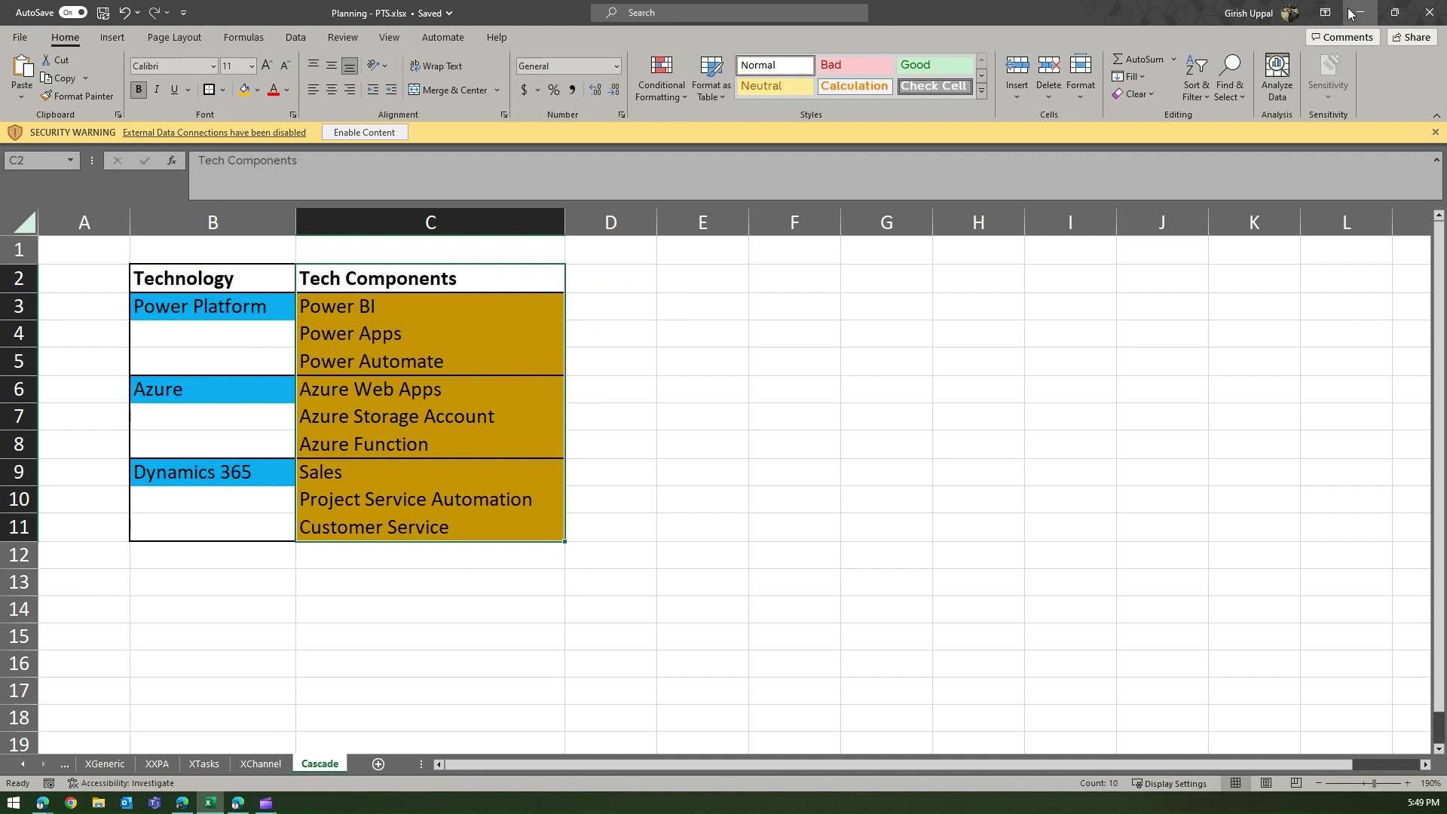
key("alt+Tab")
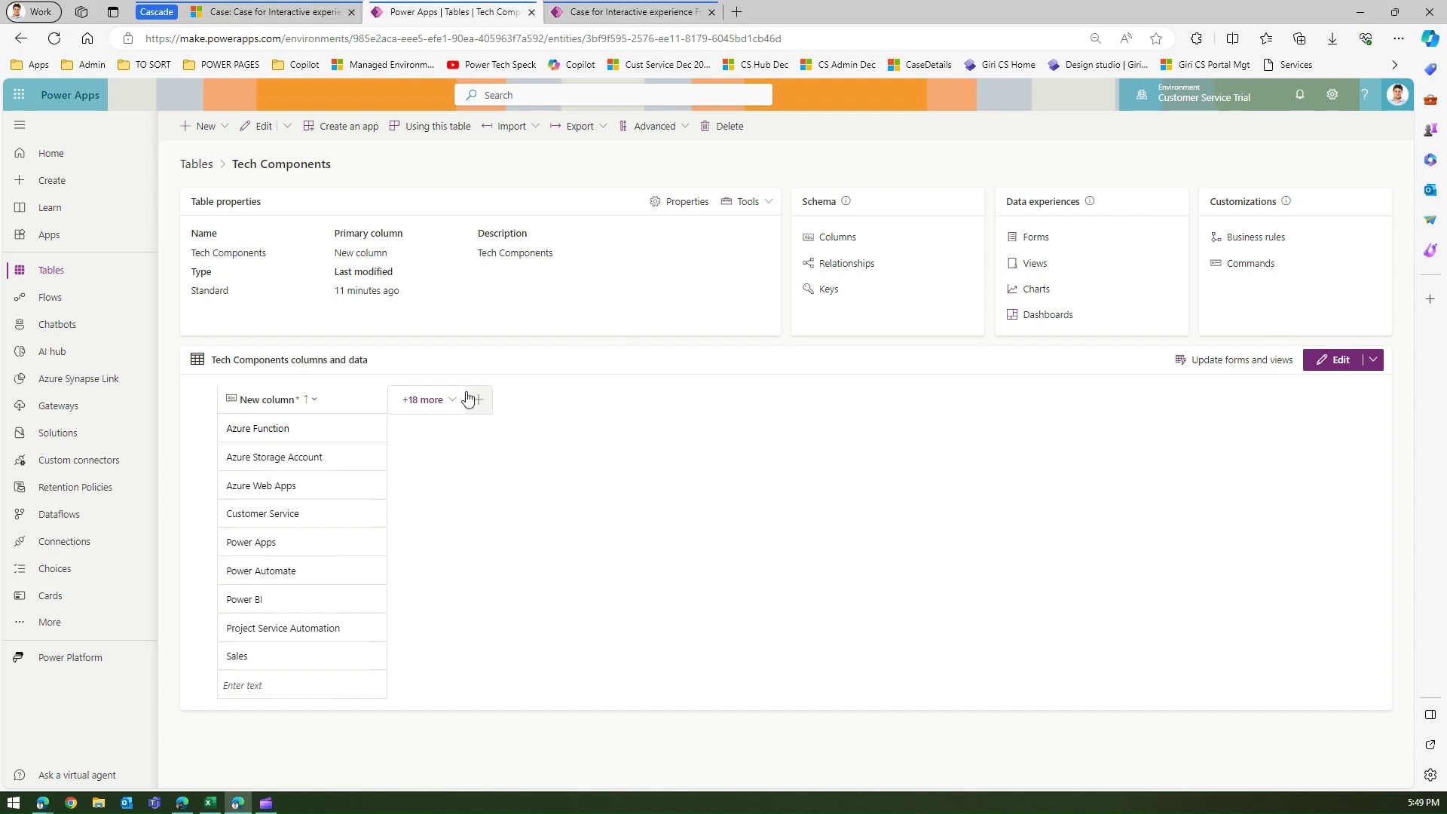
- Start a new column in the Tech Components table with Tech Components as both its display name and description
left_click(190, 126)
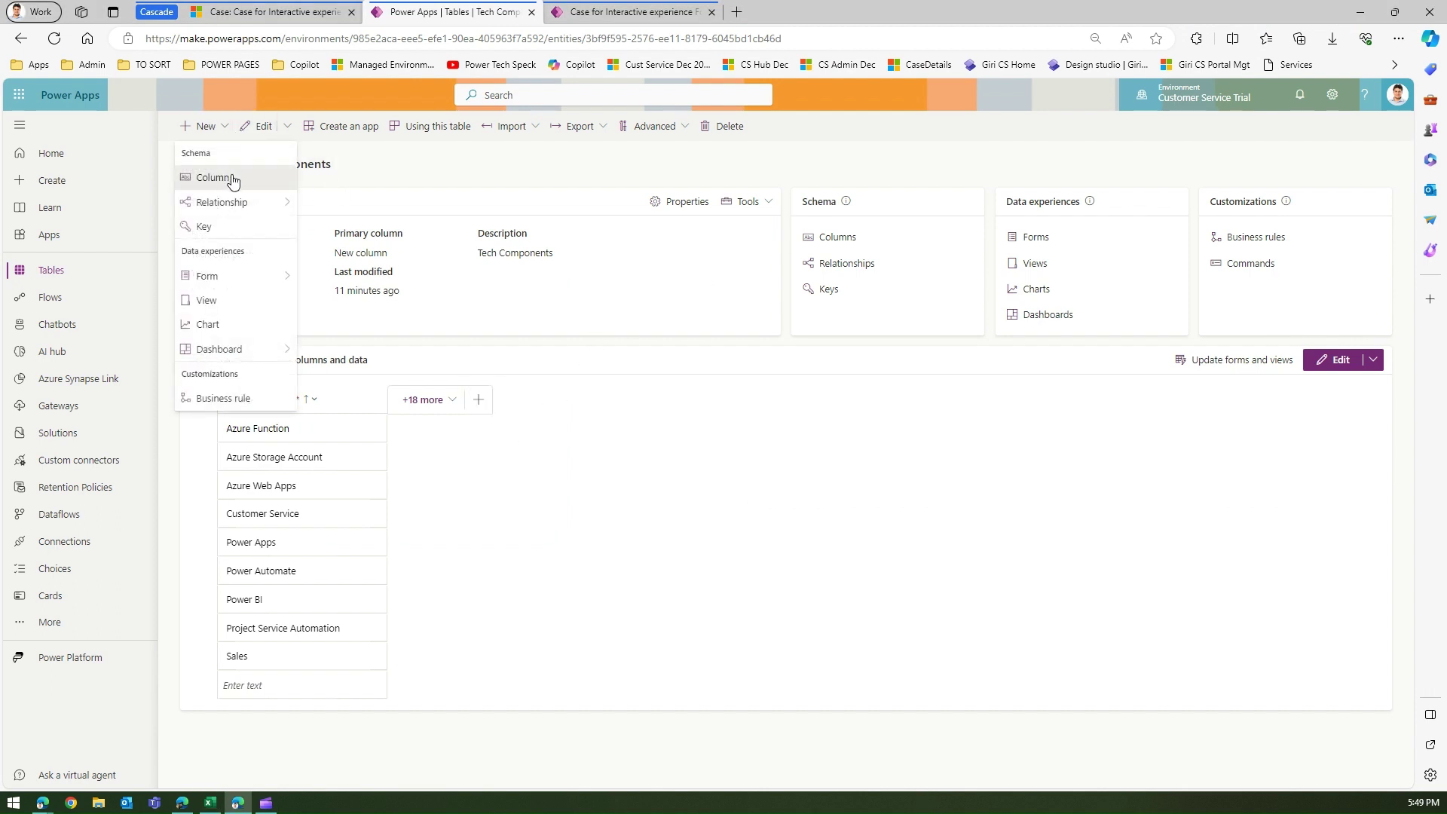
left_click(268, 186)
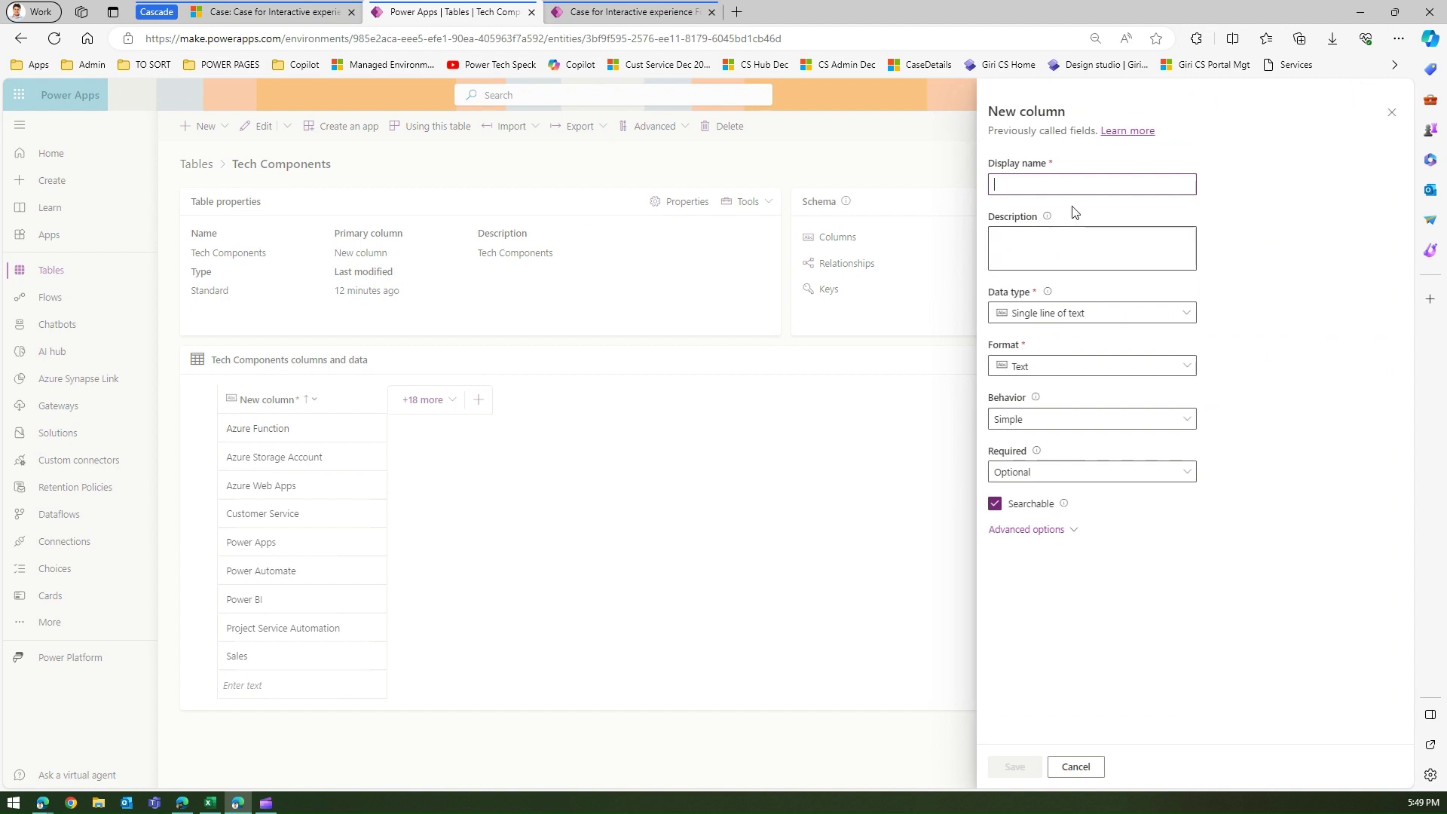
type("Tech Components")
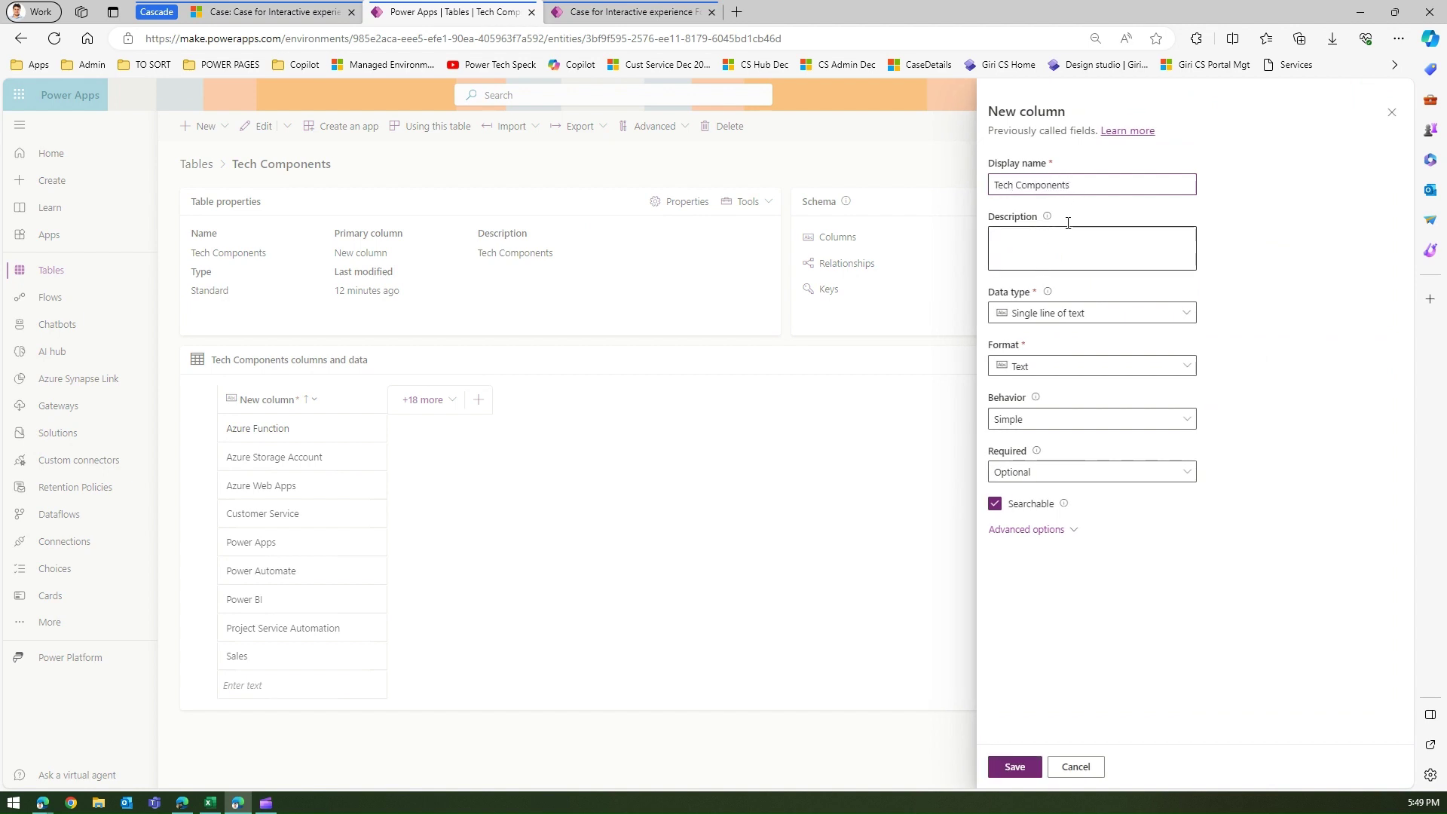
left_click_drag(1065, 184, 947, 188)
left_click_drag(1123, 174, 963, 184)
key("ctrl+c")
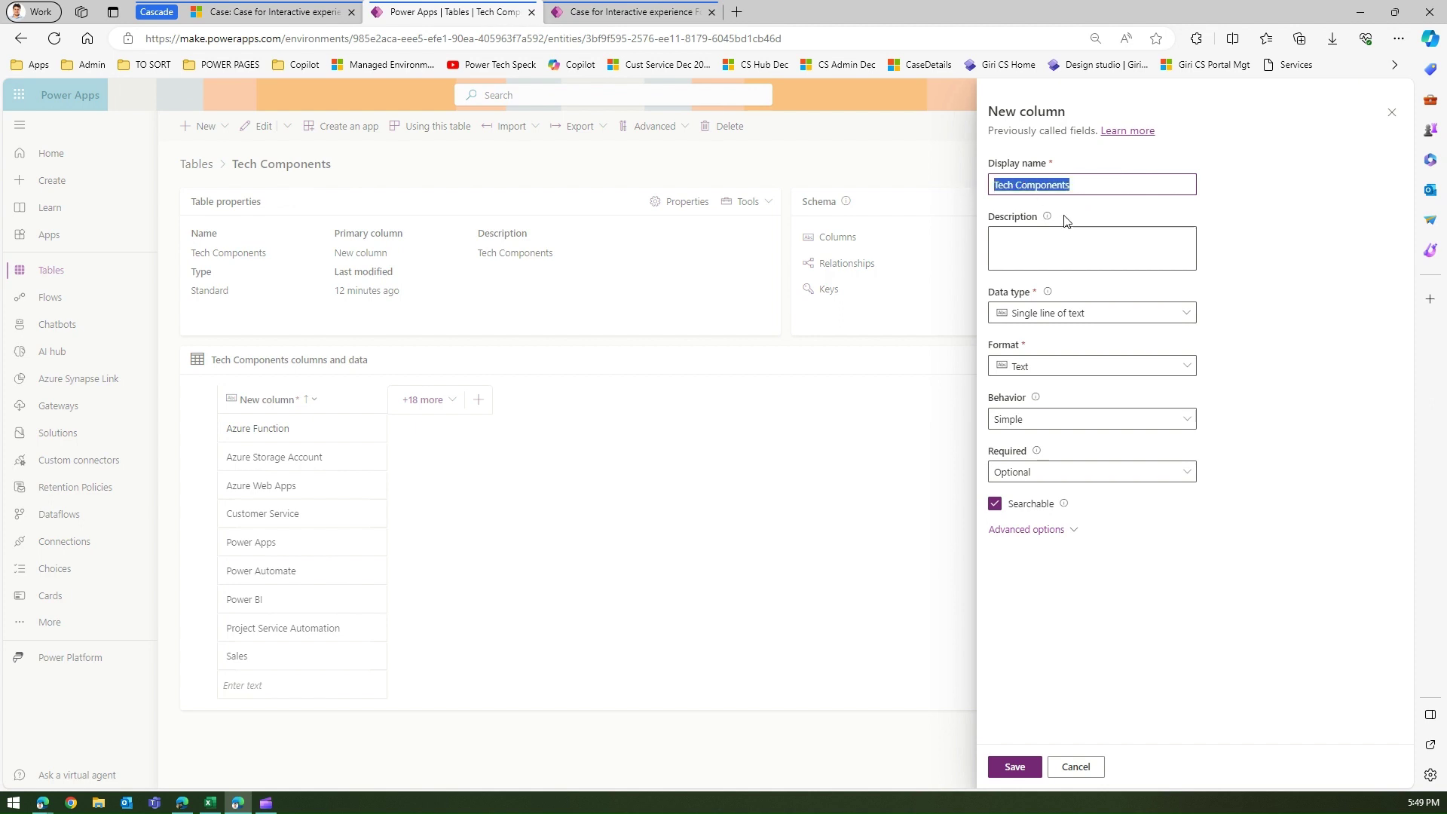
left_click(1059, 240)
key("ctrl+v")
- Make the new column a Lookup related to the Technology table and save it
left_click(1186, 312)
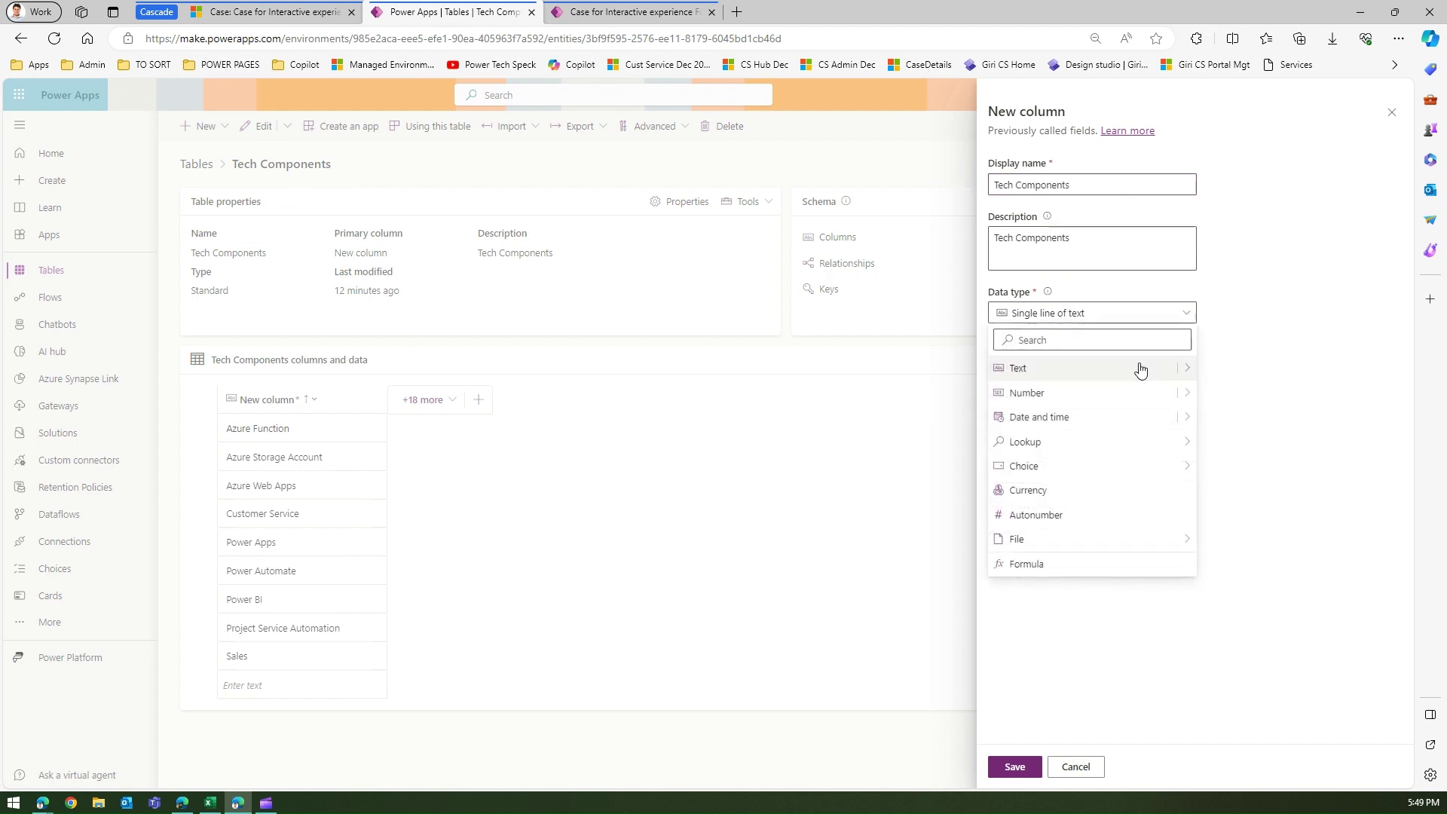
mouse_move(1177, 442)
left_click(1220, 447)
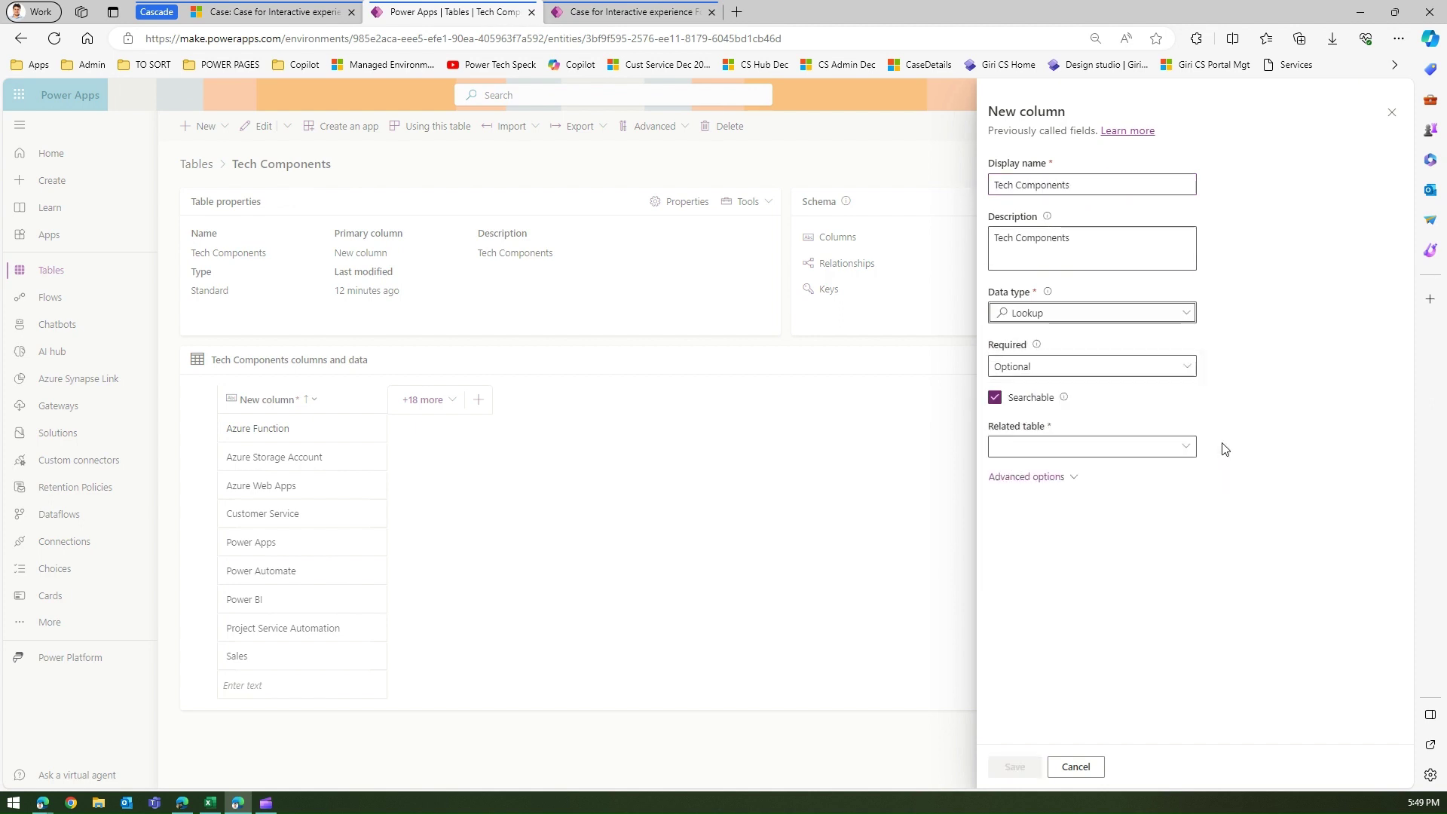
left_click(1164, 447)
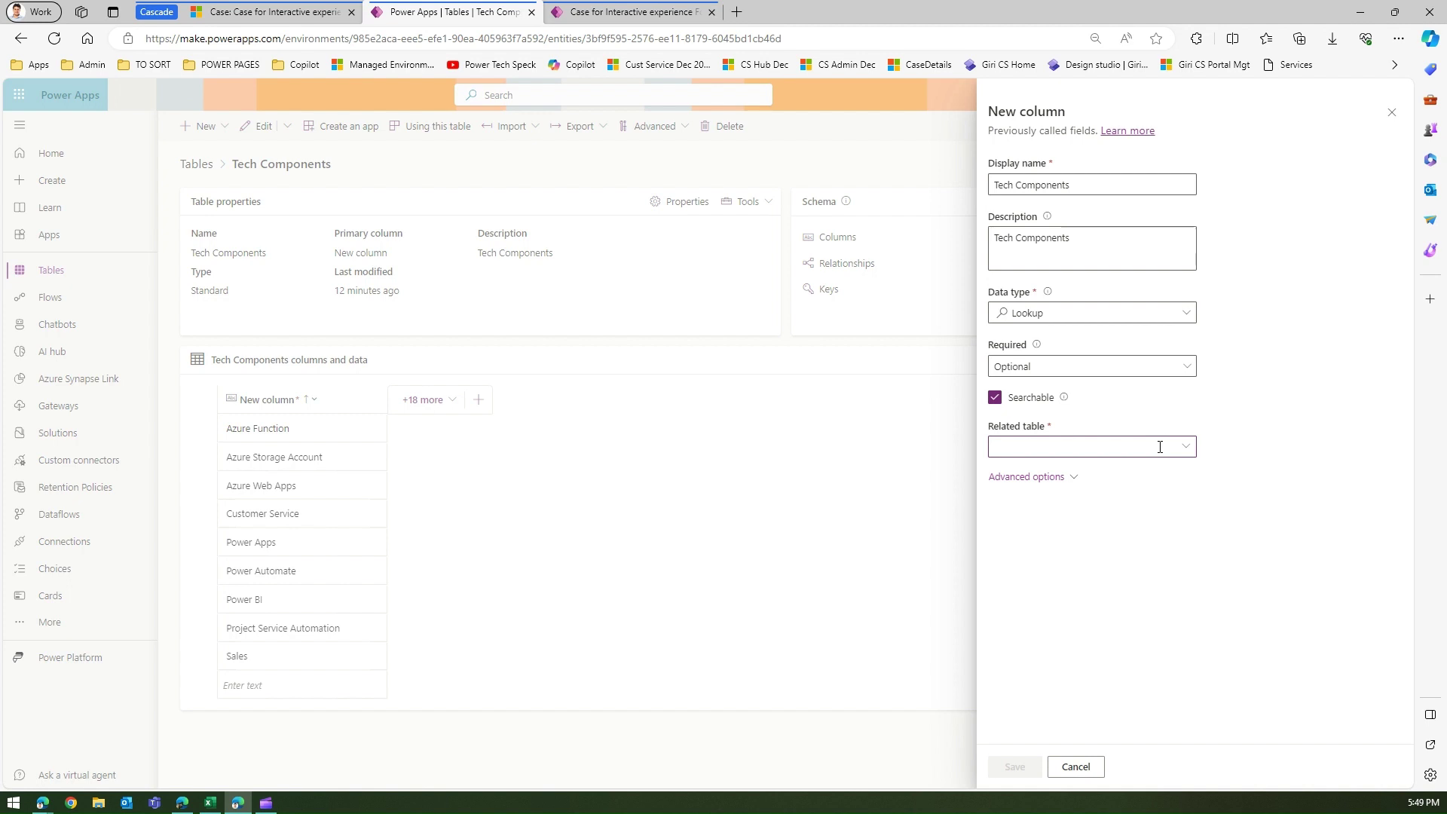
type("tech")
left_click(1041, 499)
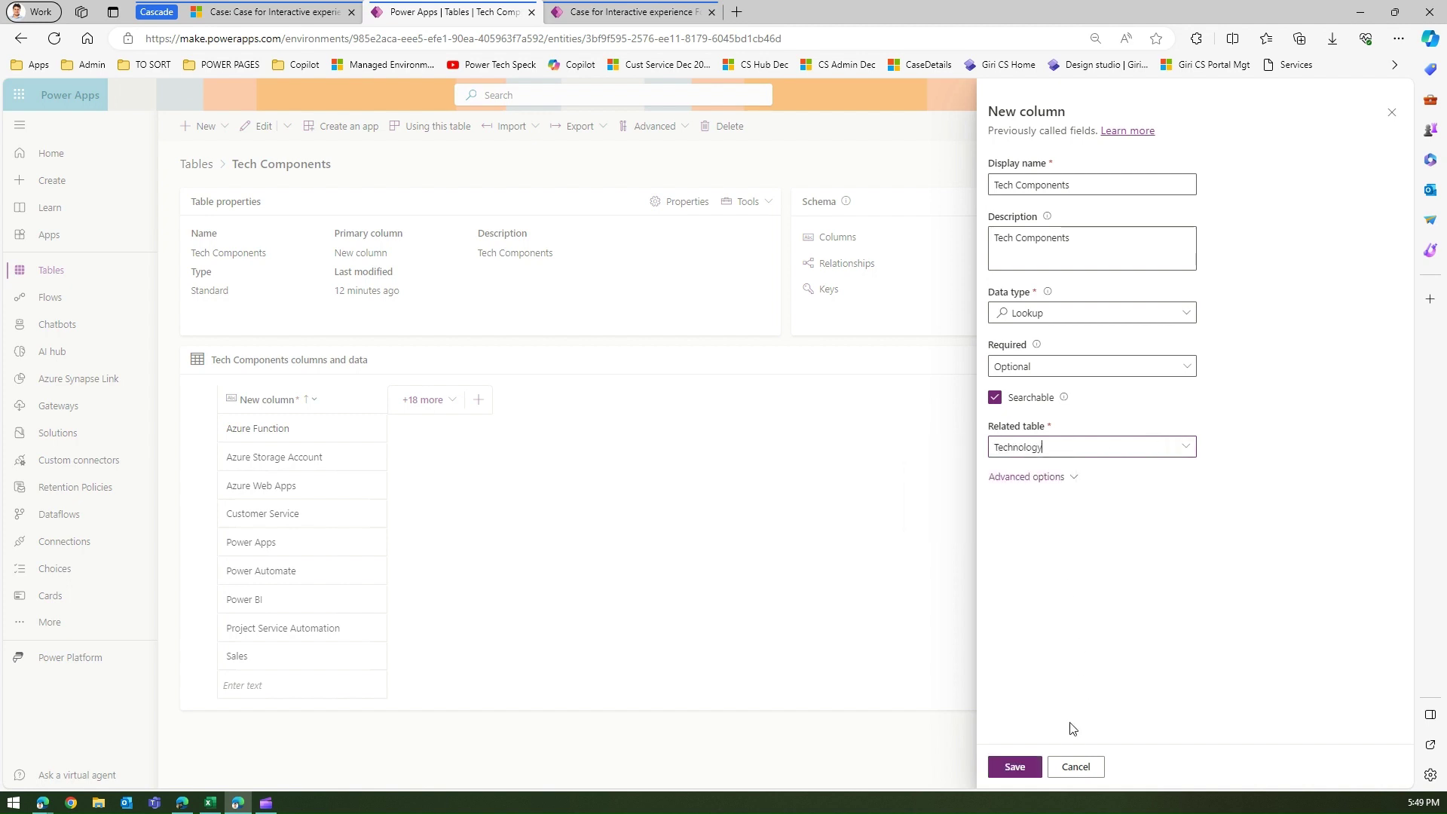
left_click(1014, 768)
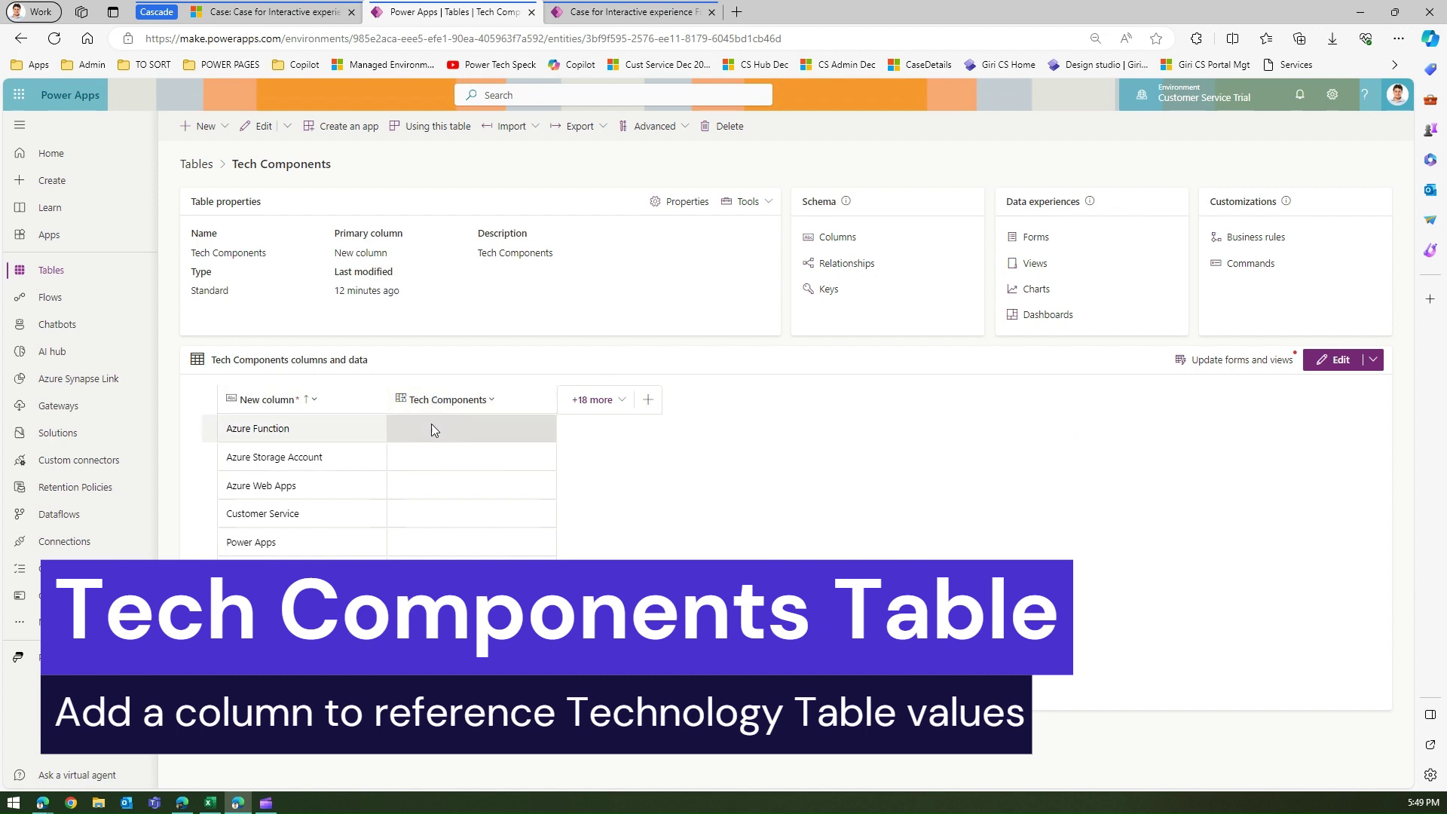
- Set the lookup to Azure for Azure Function, Azure Storage Account and Azure Web Apps, and to Dynamics 365 for Customer Service
left_click(432, 430)
left_click(432, 431)
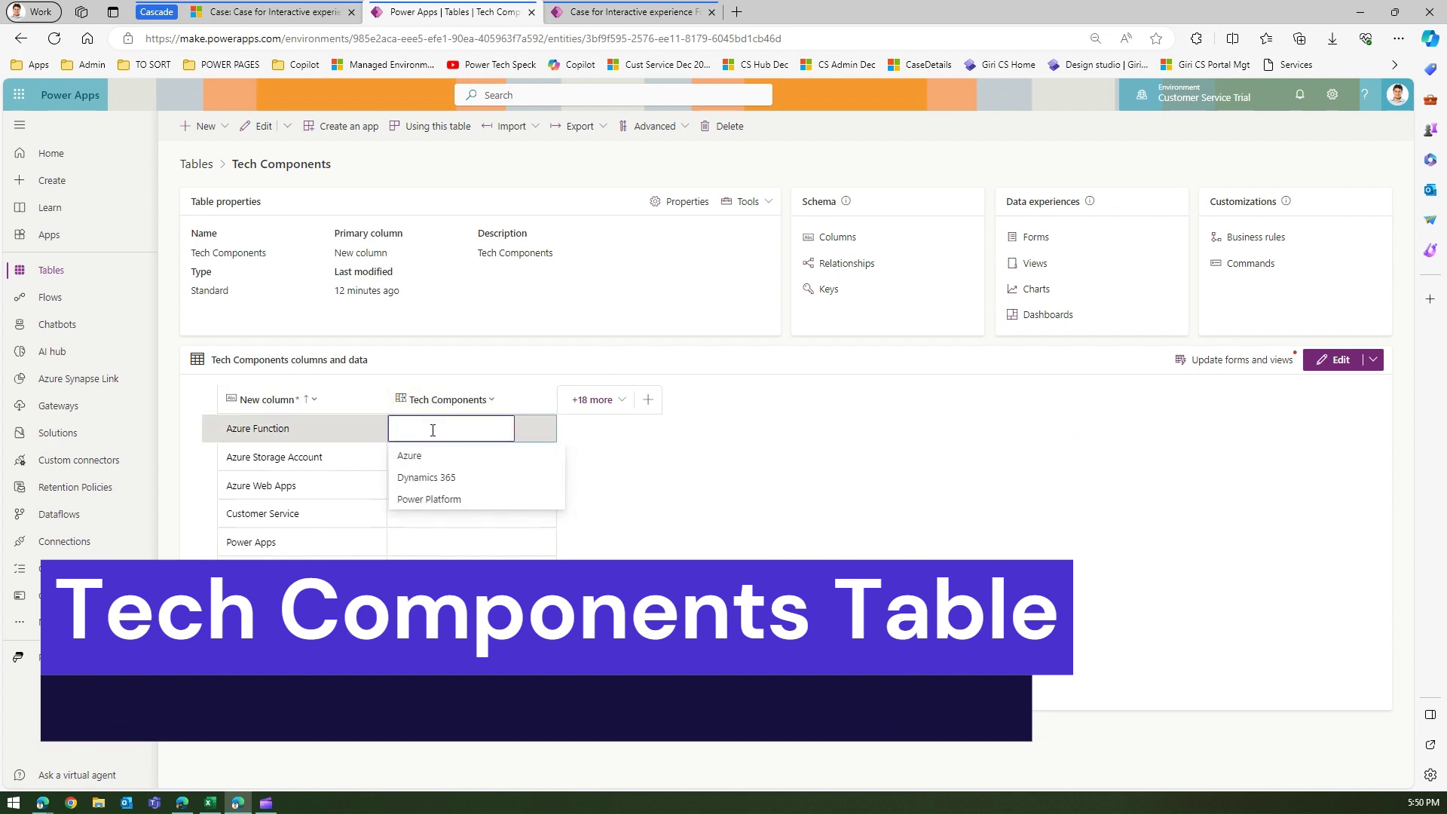
left_click(439, 456)
left_click(428, 461)
left_click(427, 459)
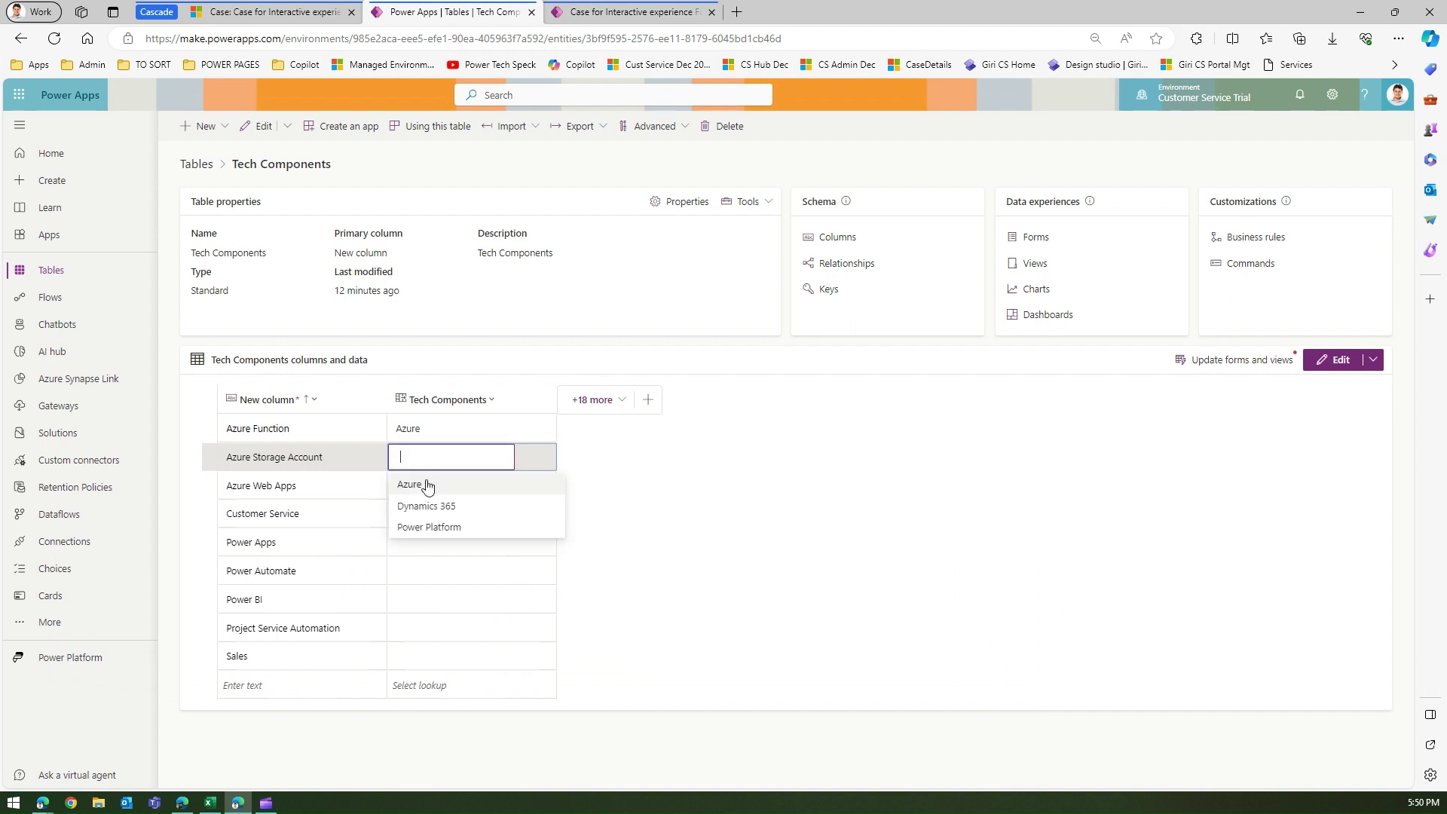
left_click(425, 484)
left_click(424, 486)
left_click(417, 513)
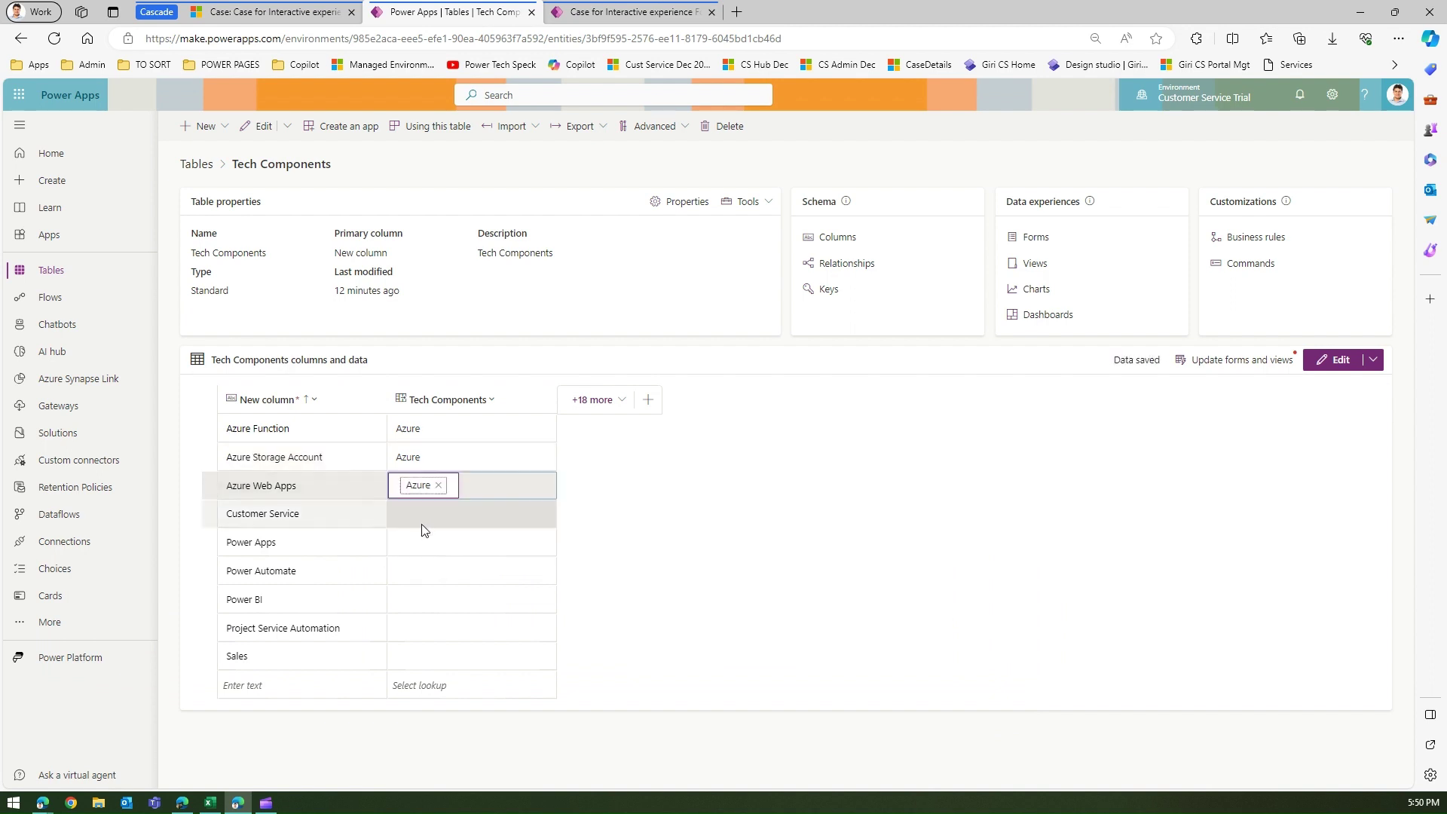
left_click(417, 513)
left_click(424, 562)
- Set the lookup value of the Power Apps row to Dynamics 365
left_click(433, 542)
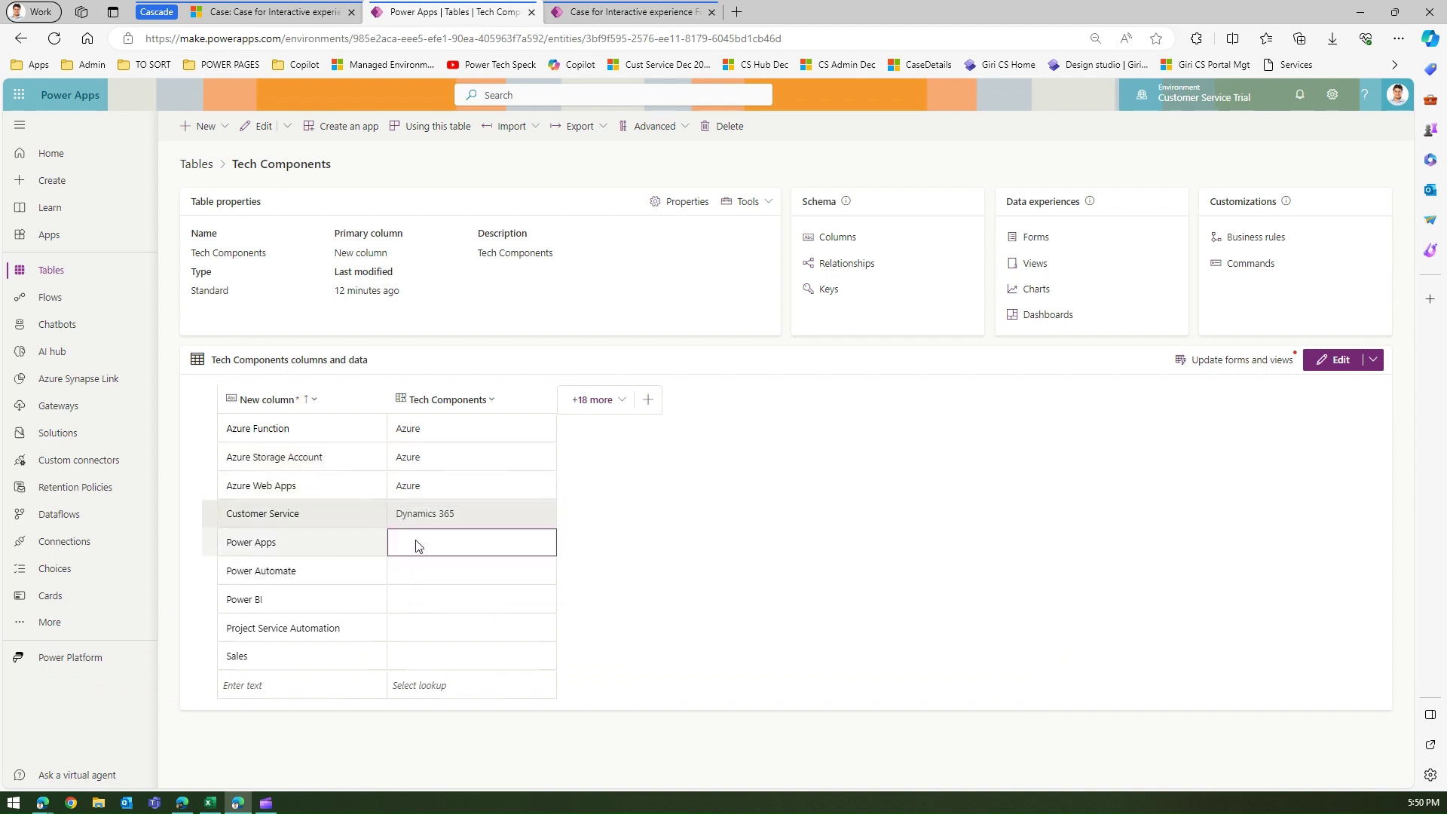
left_click(433, 542)
left_click(436, 594)
left_click(433, 572)
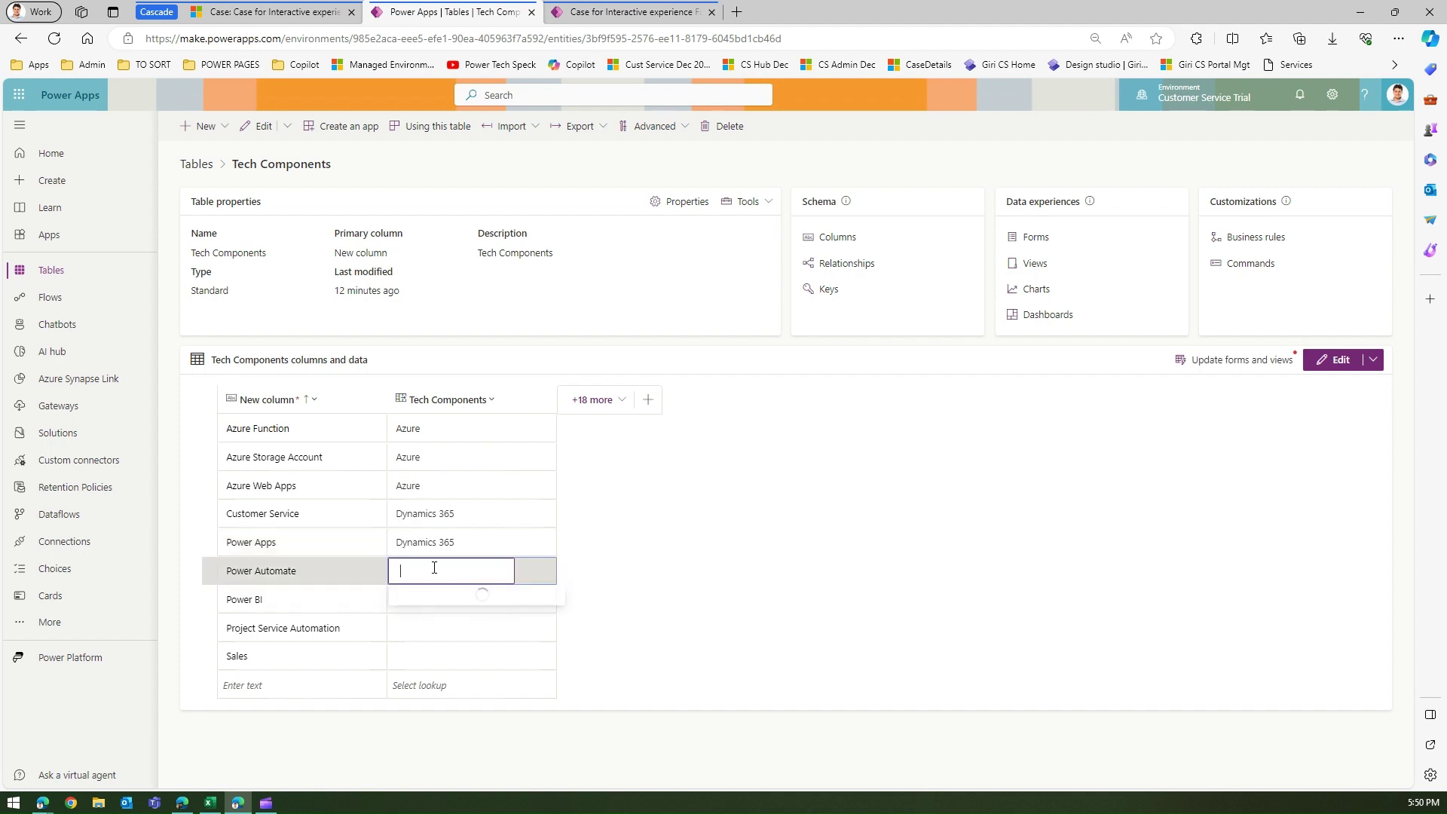
left_click(432, 571)
- Set the lookup to Power Platform for the Power Apps, Power Automate and Power BI rows
left_click(447, 546)
left_click(448, 548)
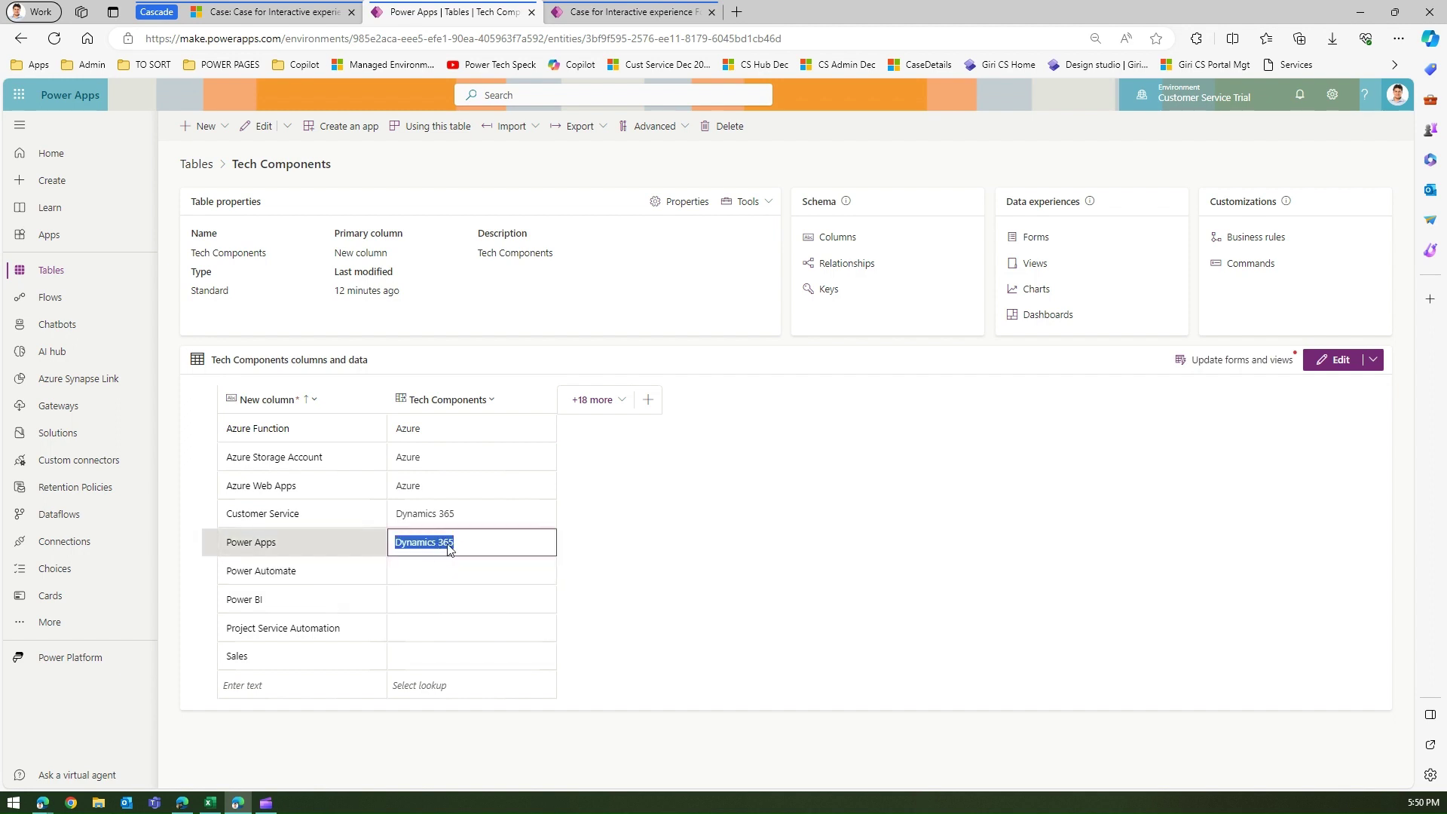
type("po")
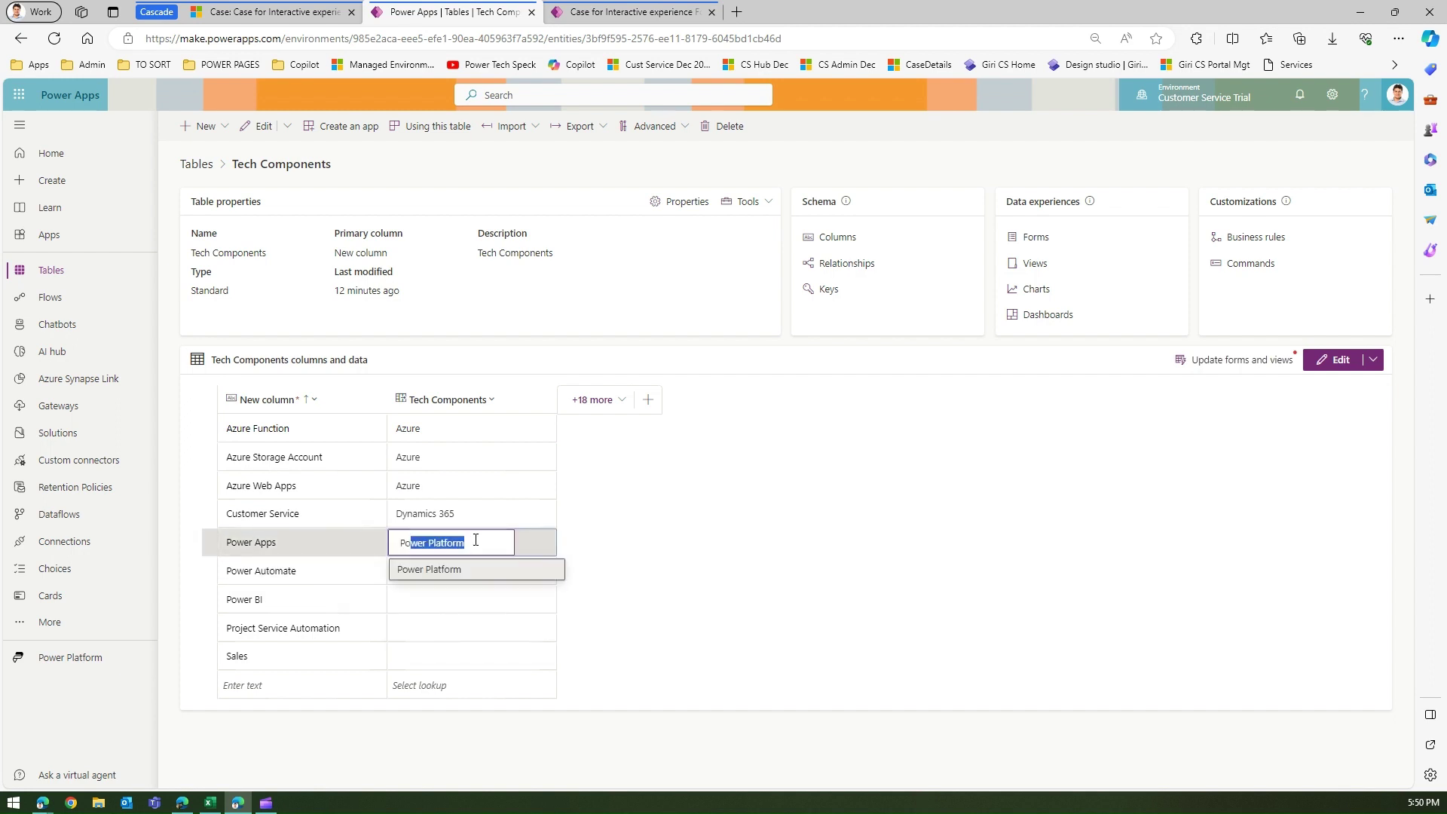
left_click(455, 573)
left_click(455, 575)
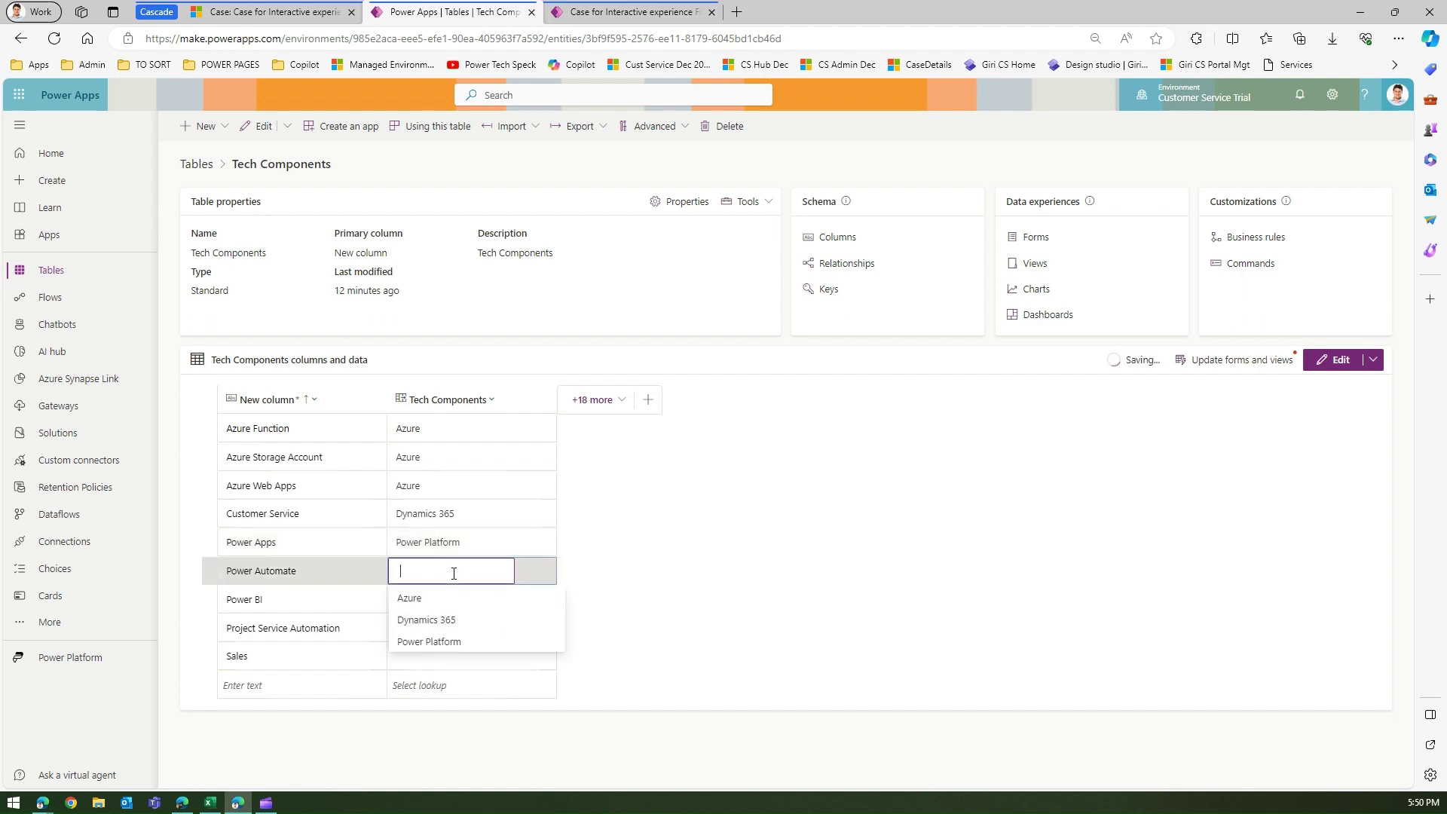
left_click(447, 637)
left_click(446, 608)
left_click(445, 608)
left_click(455, 669)
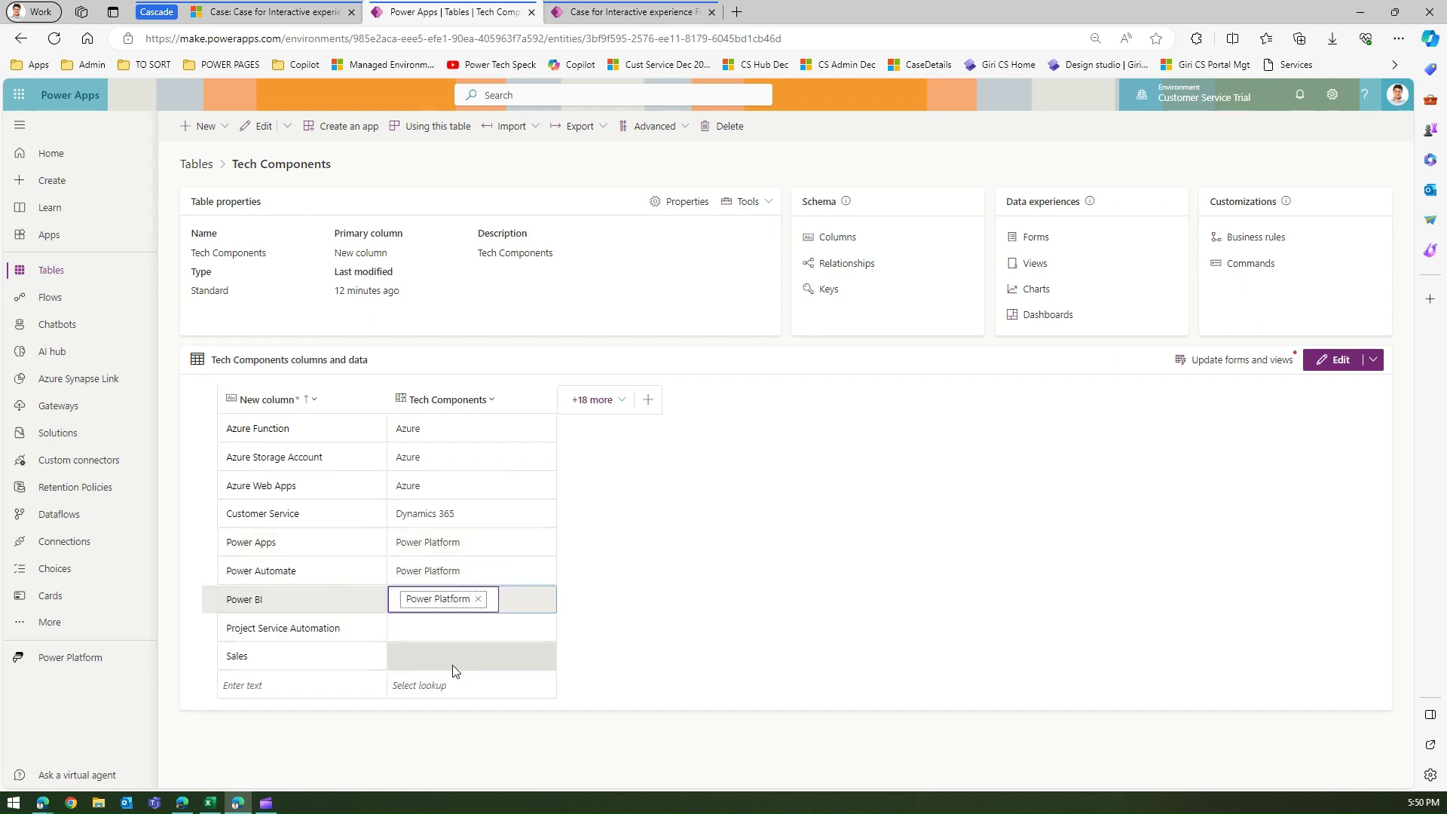
- Set the lookup to Dynamics 365 for the Project Service Automation and Sales rows
left_click(446, 630)
left_click(448, 629)
left_click(452, 677)
left_click(449, 658)
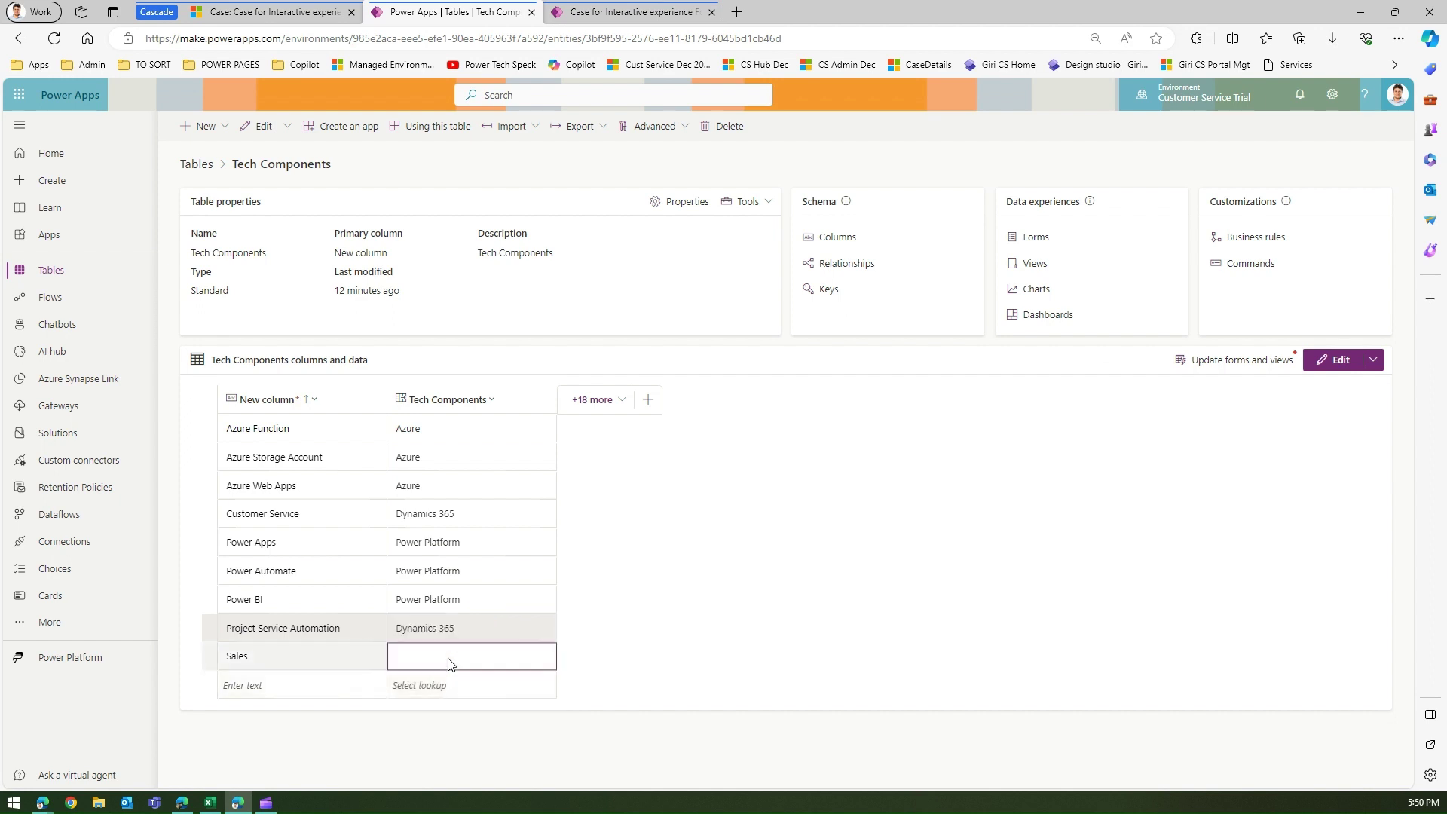
left_click(449, 657)
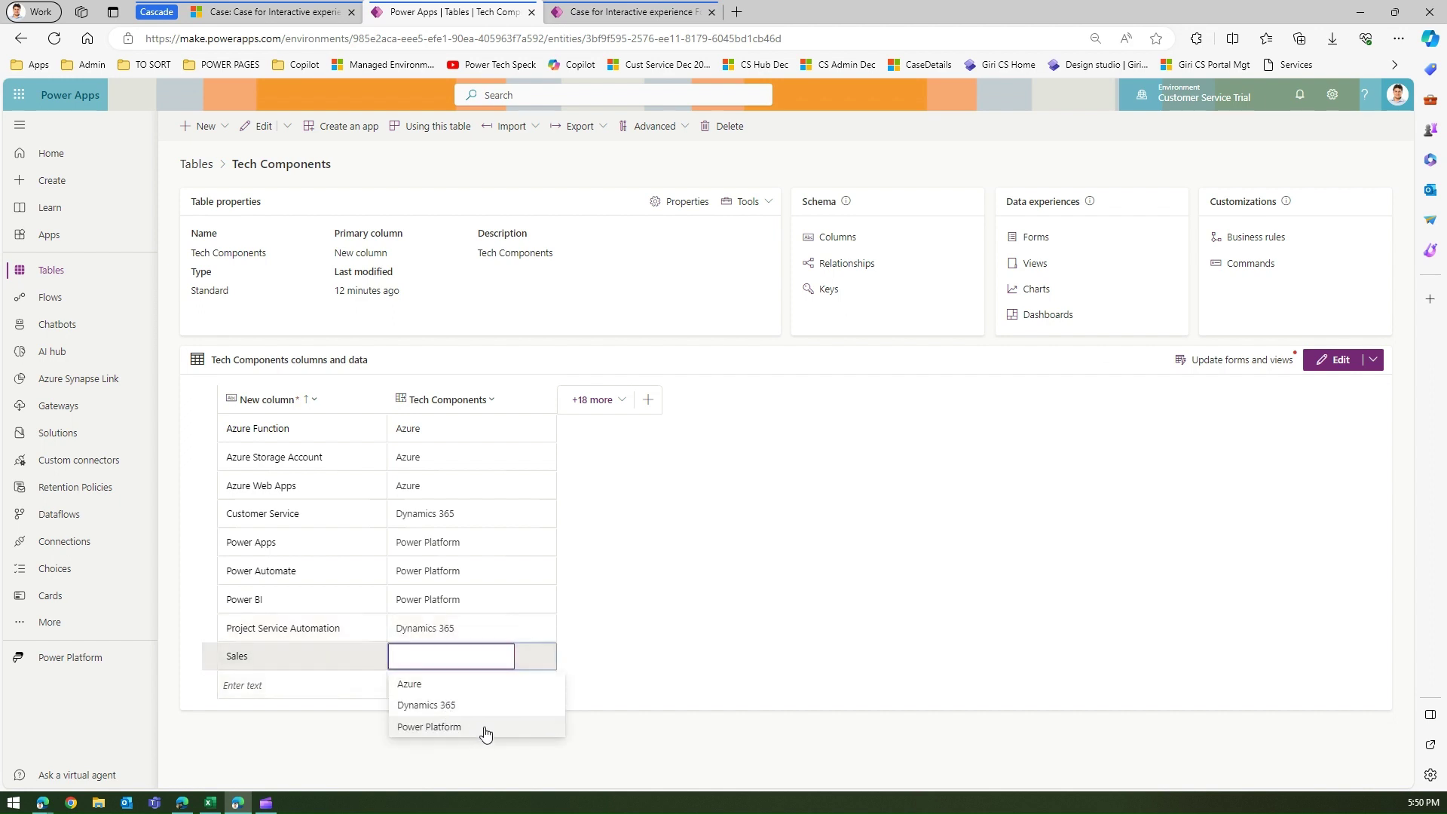
left_click(475, 707)
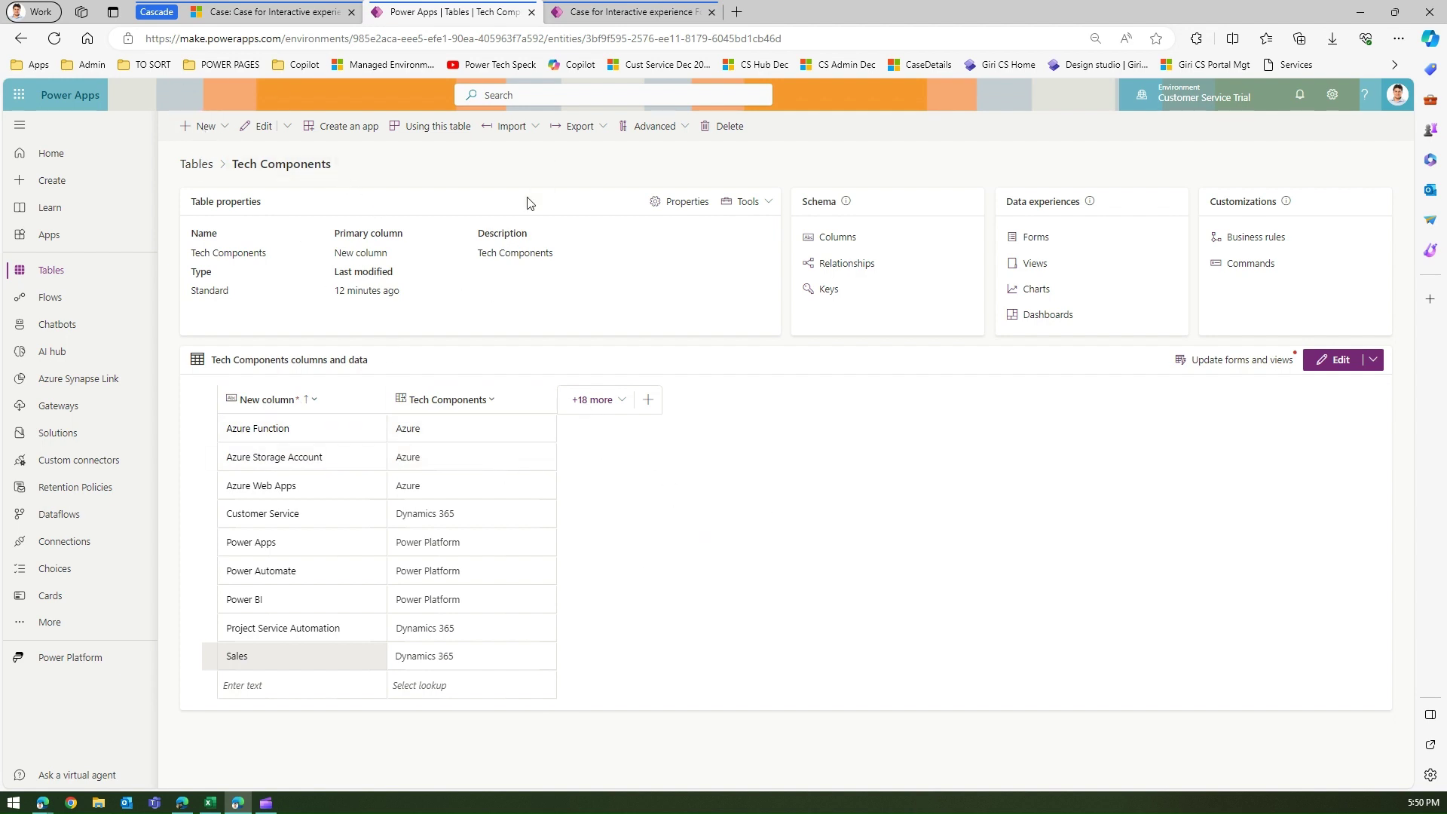
- Reload the Case for Interactive experience form in the editor and disable most recently used items for its Tech Components field
left_click(628, 12)
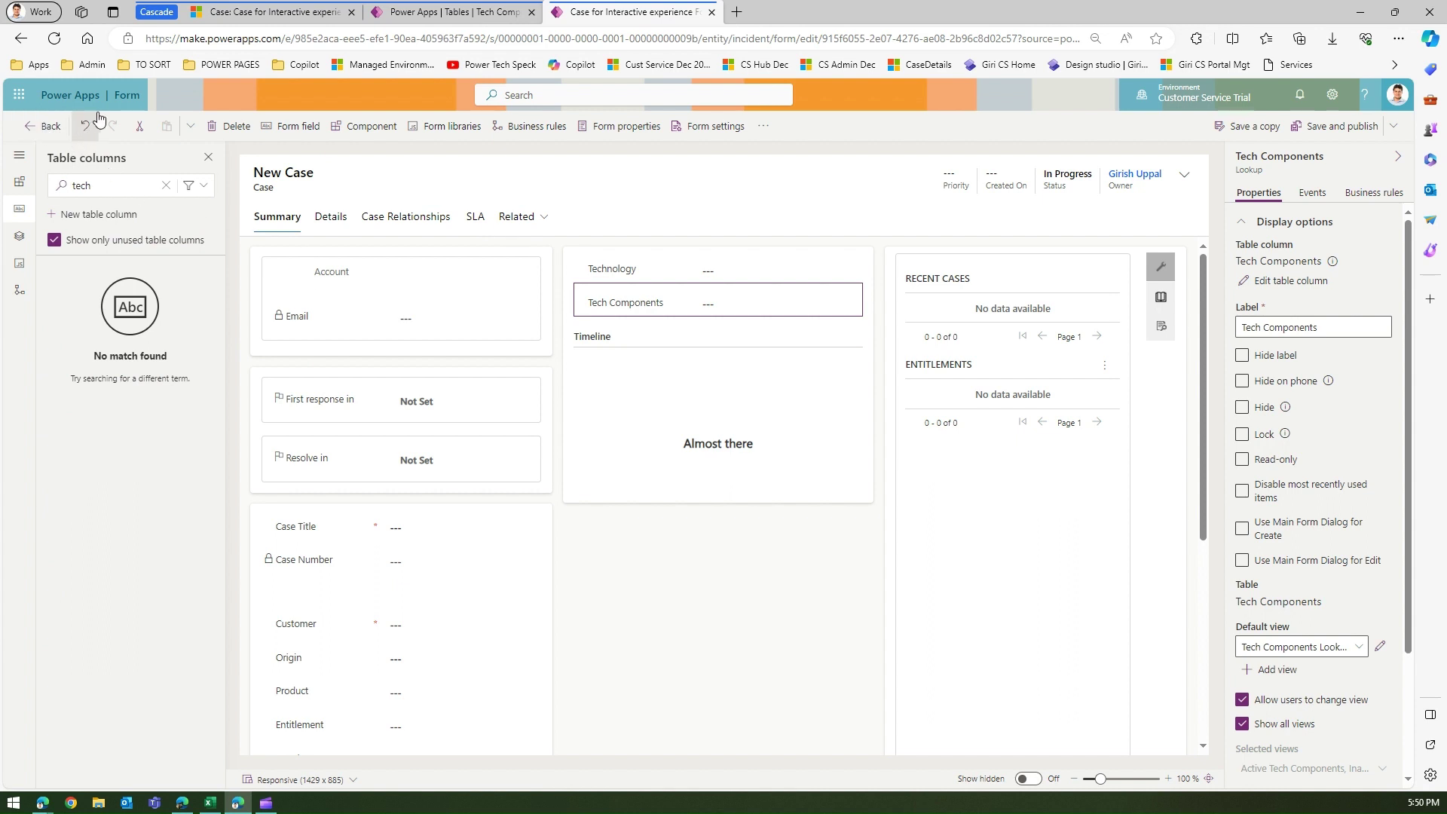
left_click(60, 45)
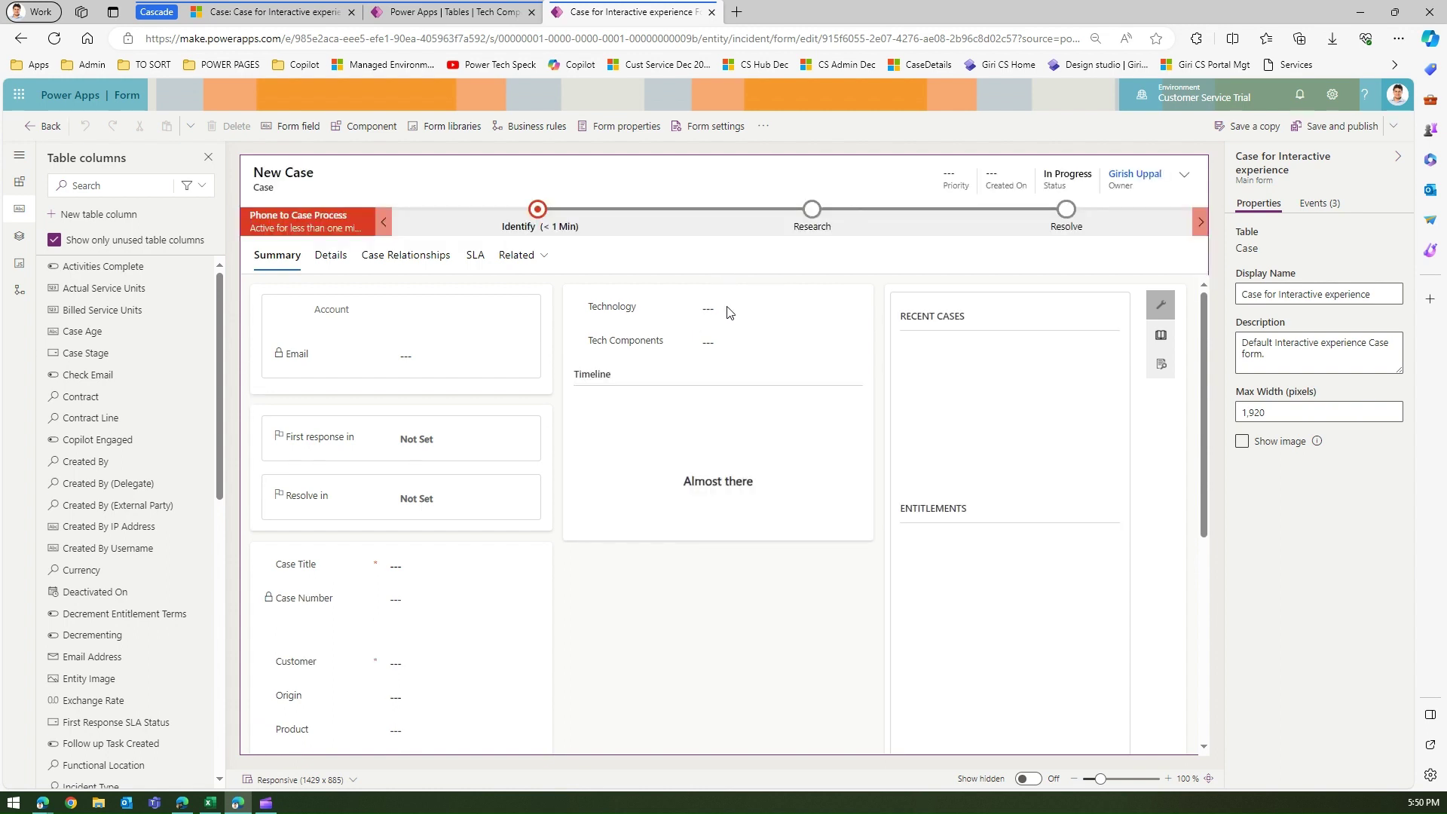
left_click(726, 306)
left_click(734, 348)
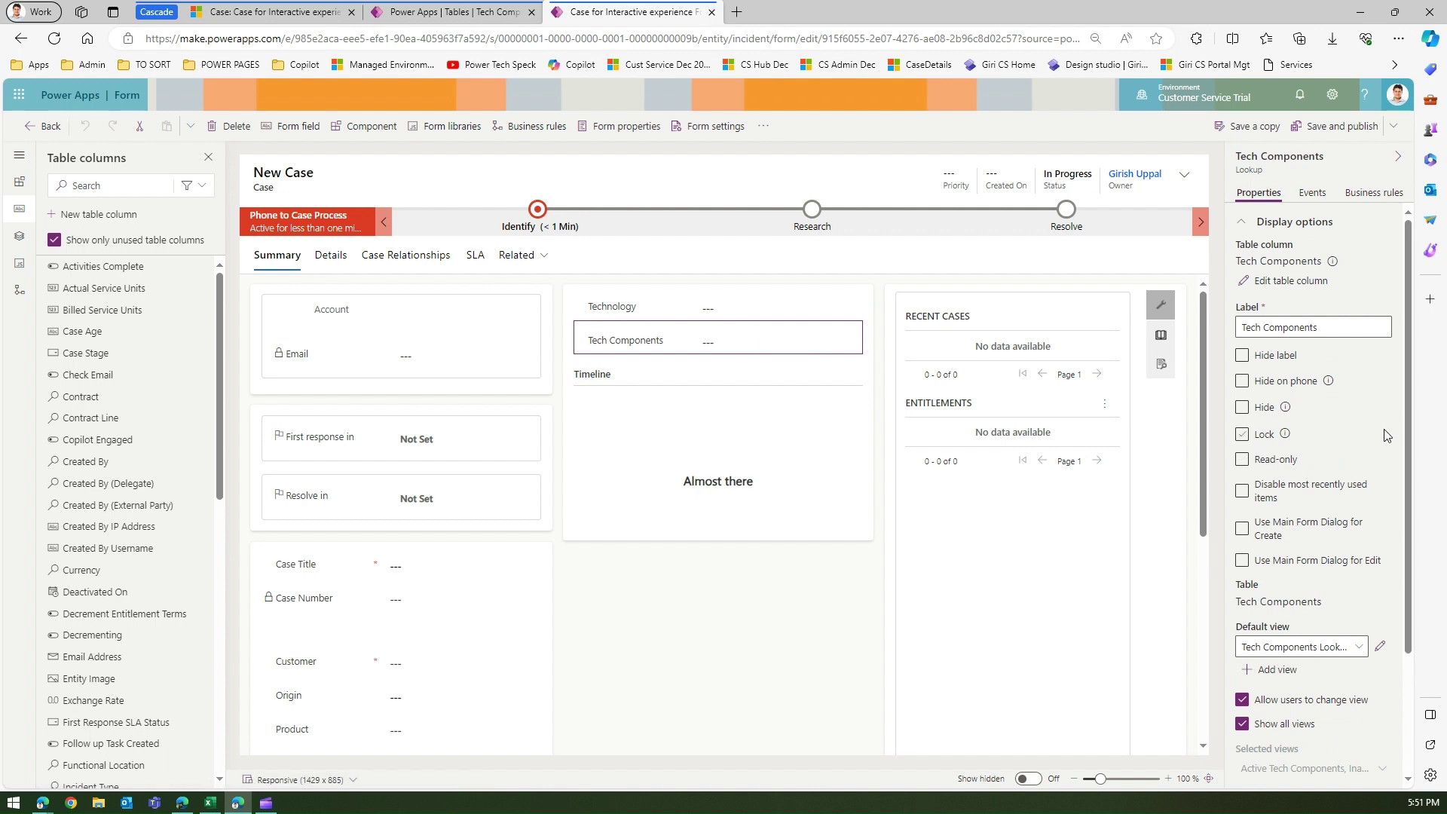
left_click_drag(1411, 437, 1413, 454)
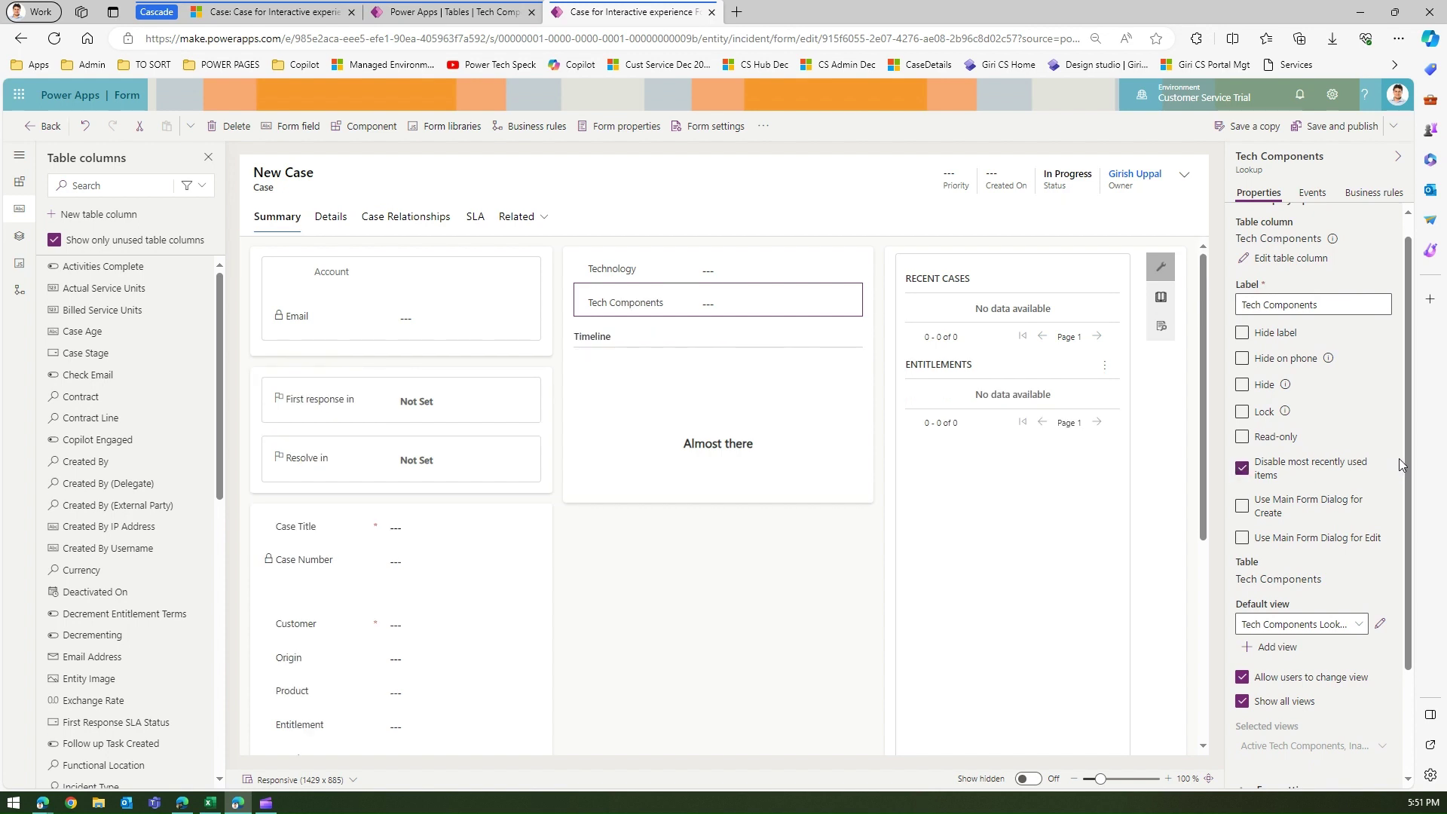
- Filter the Tech Components field by related rows, using Technology (Cases) for the current table and Tech Components (Tech Components) for the lookup's table
left_click_drag(1406, 463, 1414, 594)
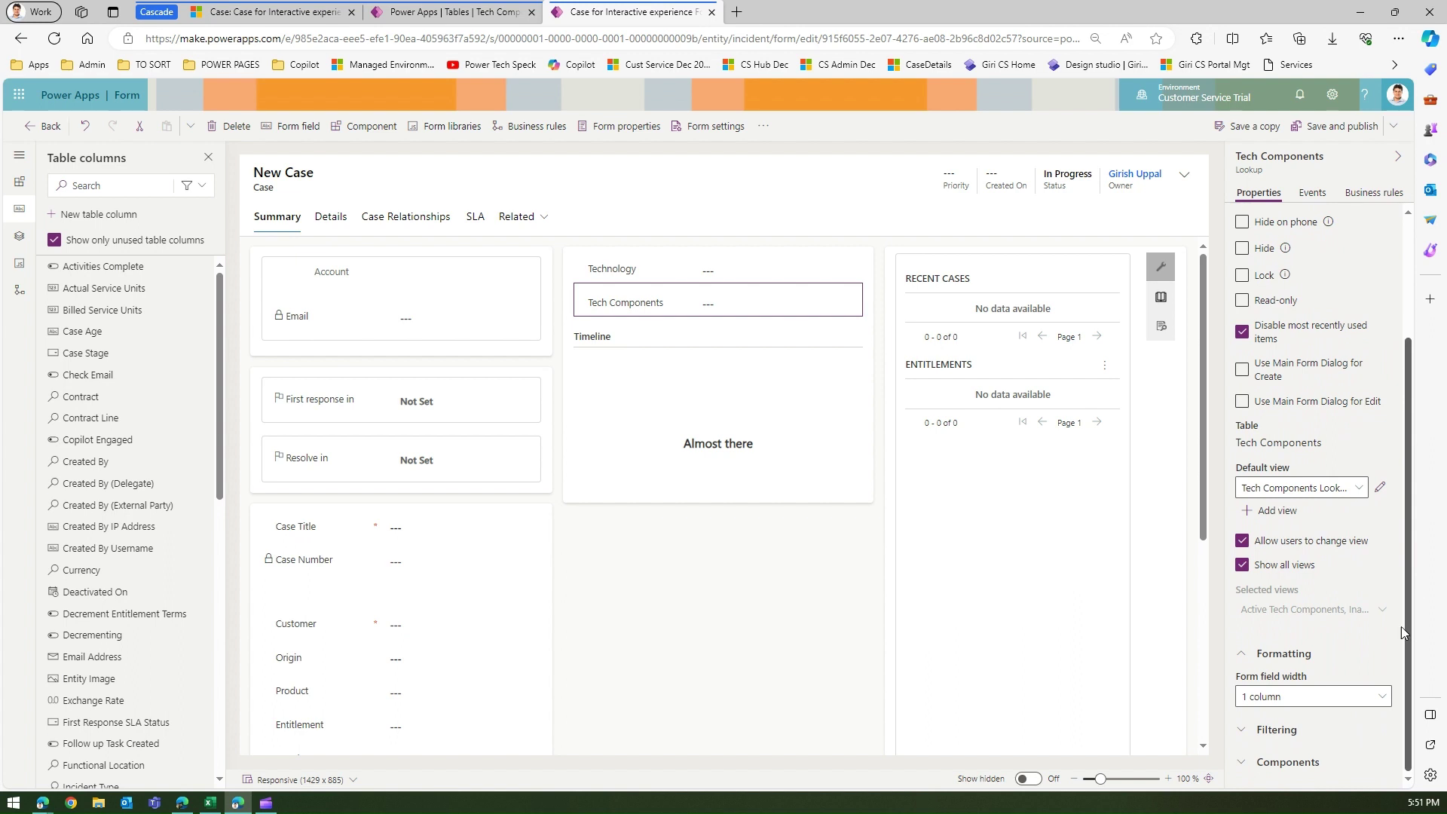
left_click(1242, 730)
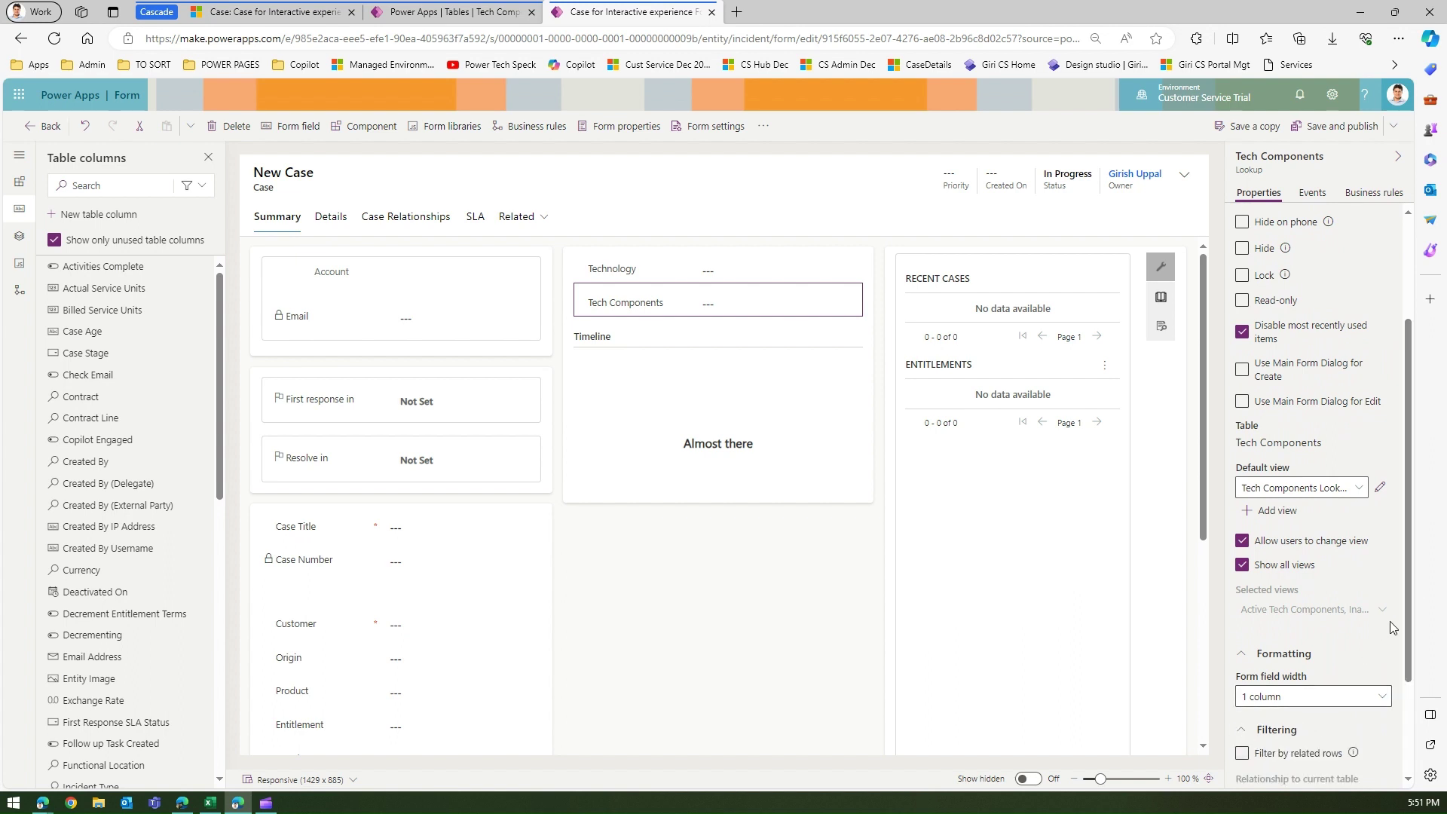
left_click_drag(1408, 620, 1403, 731)
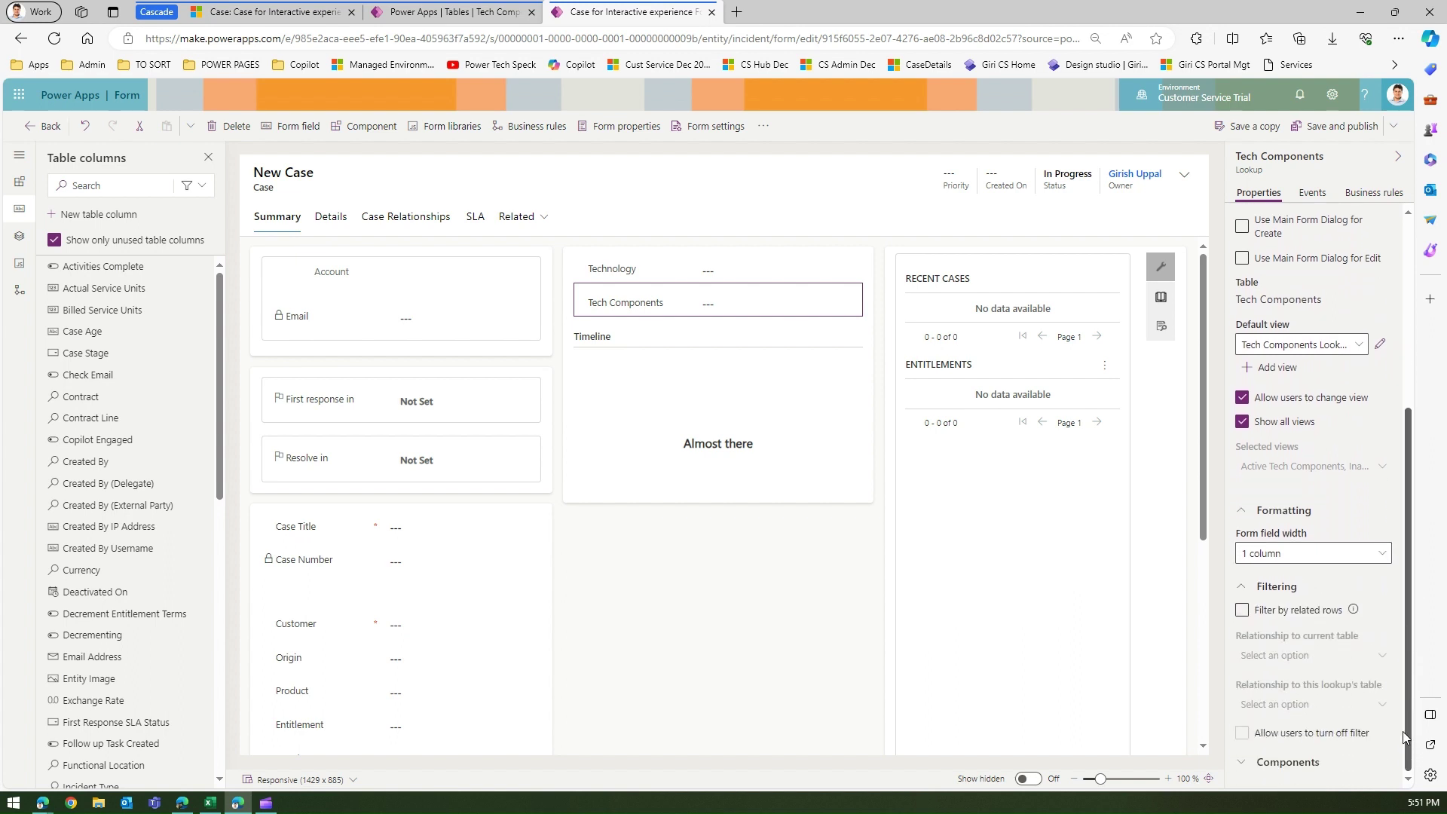
left_click(1243, 612)
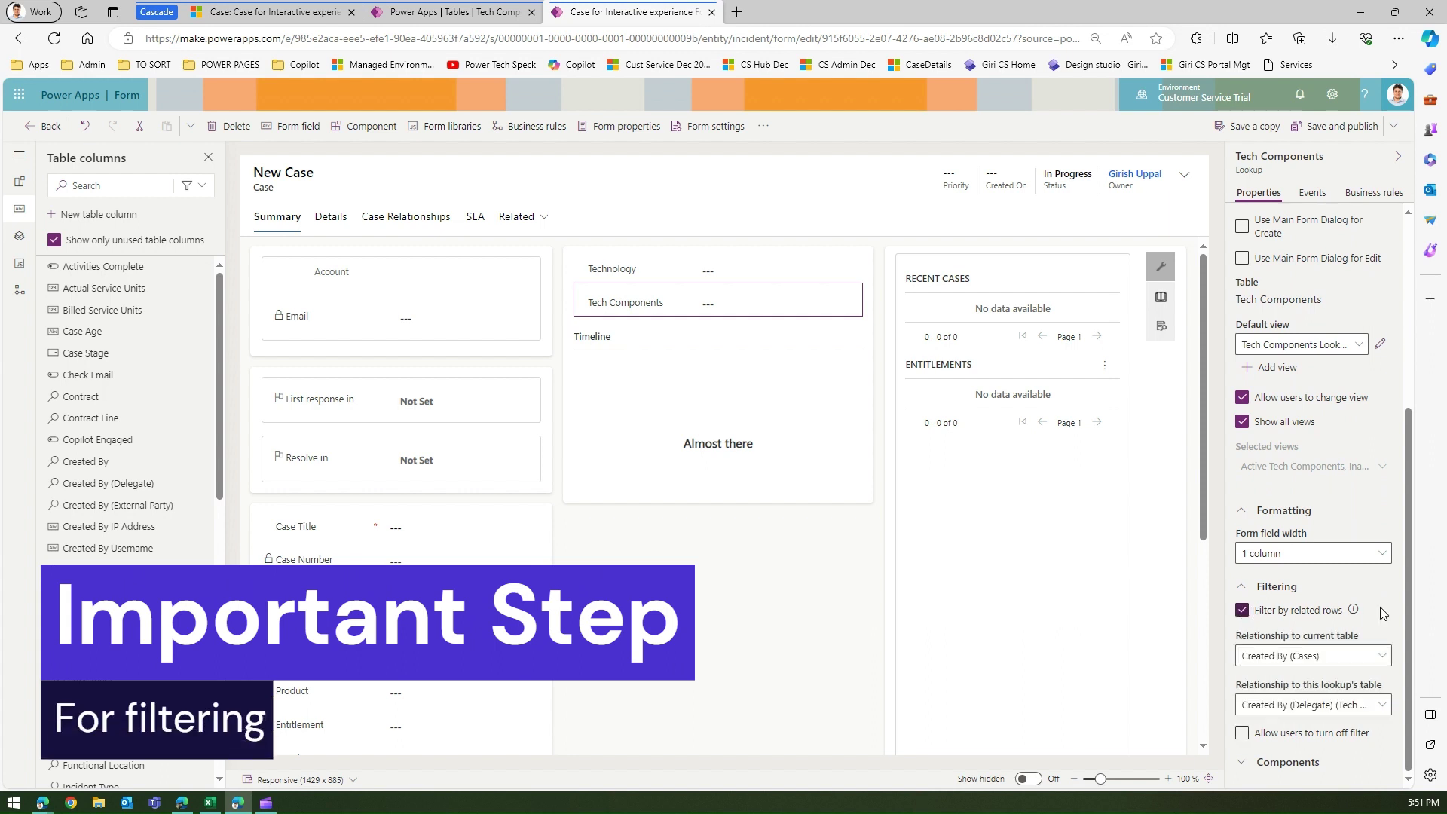
left_click(1384, 656)
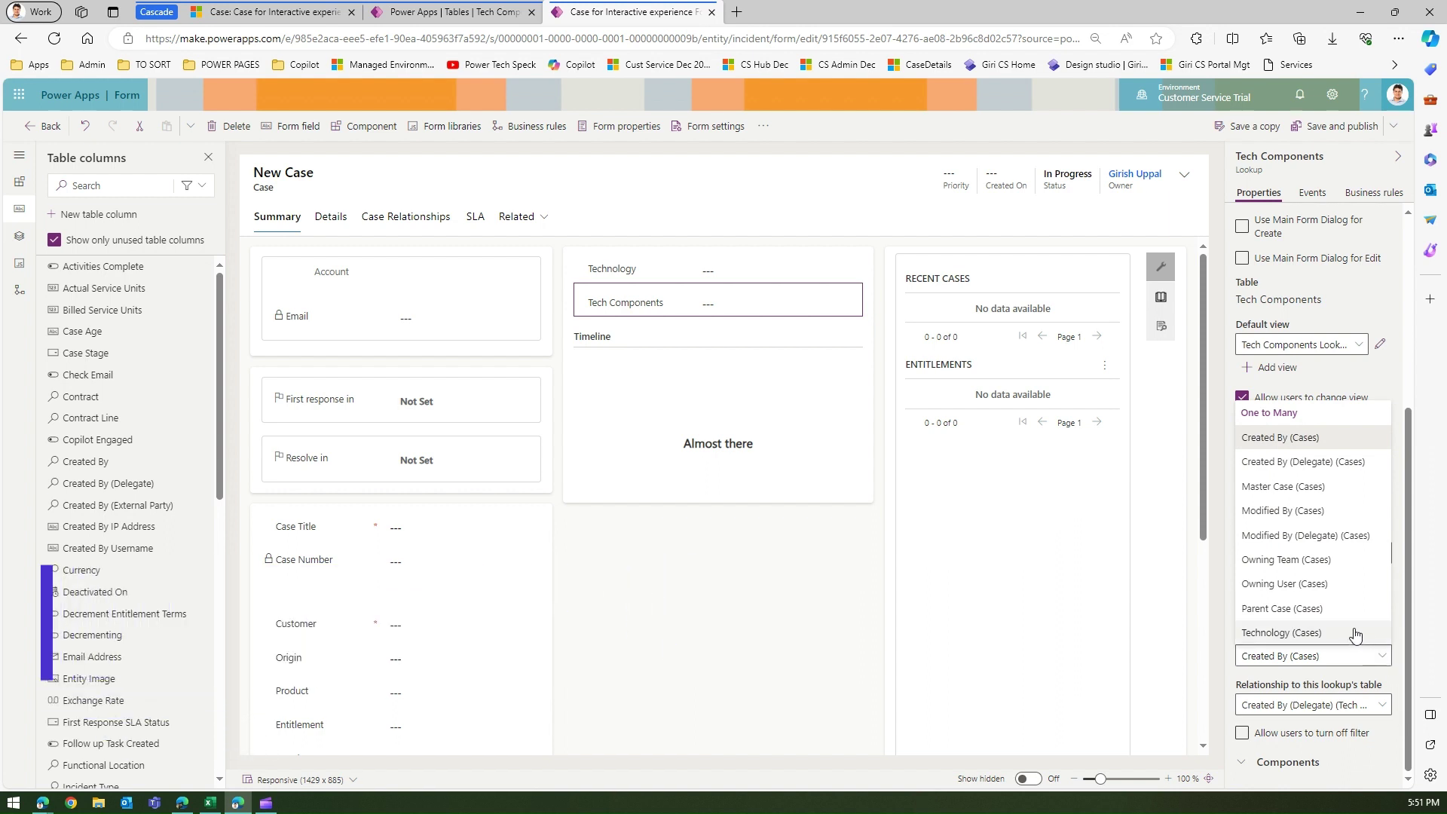
left_click(1355, 633)
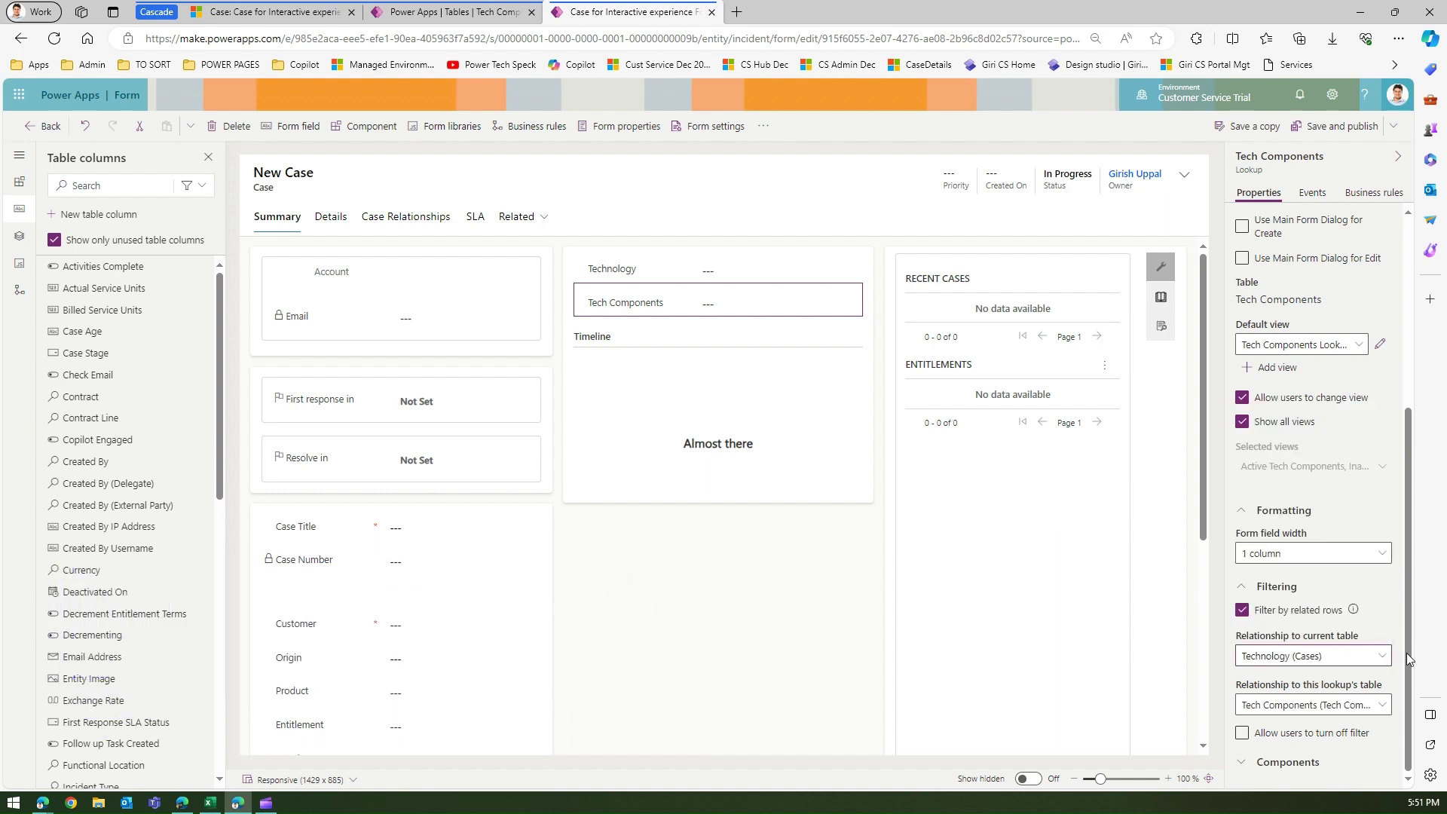
left_click(1378, 705)
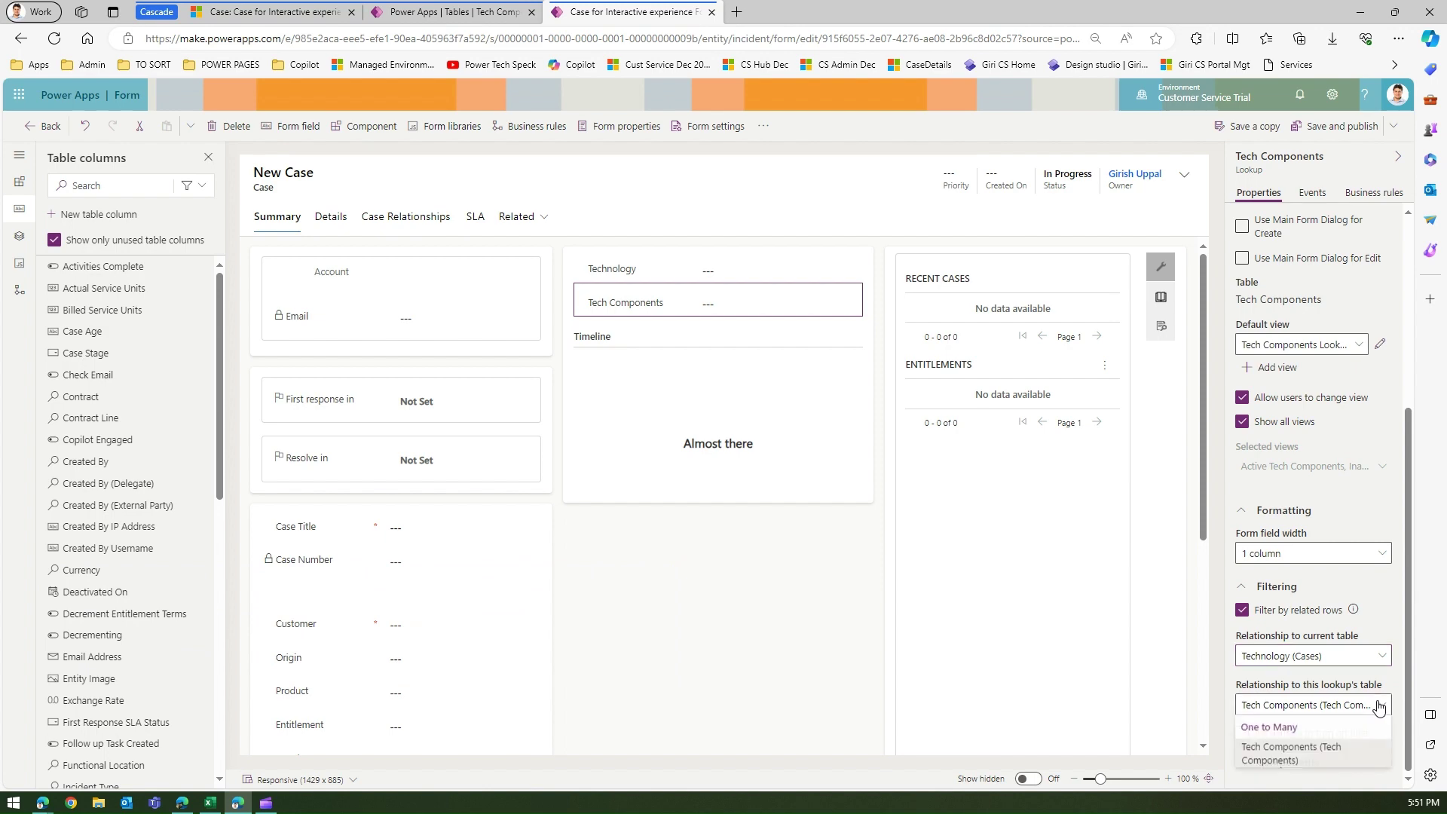
left_click(1311, 753)
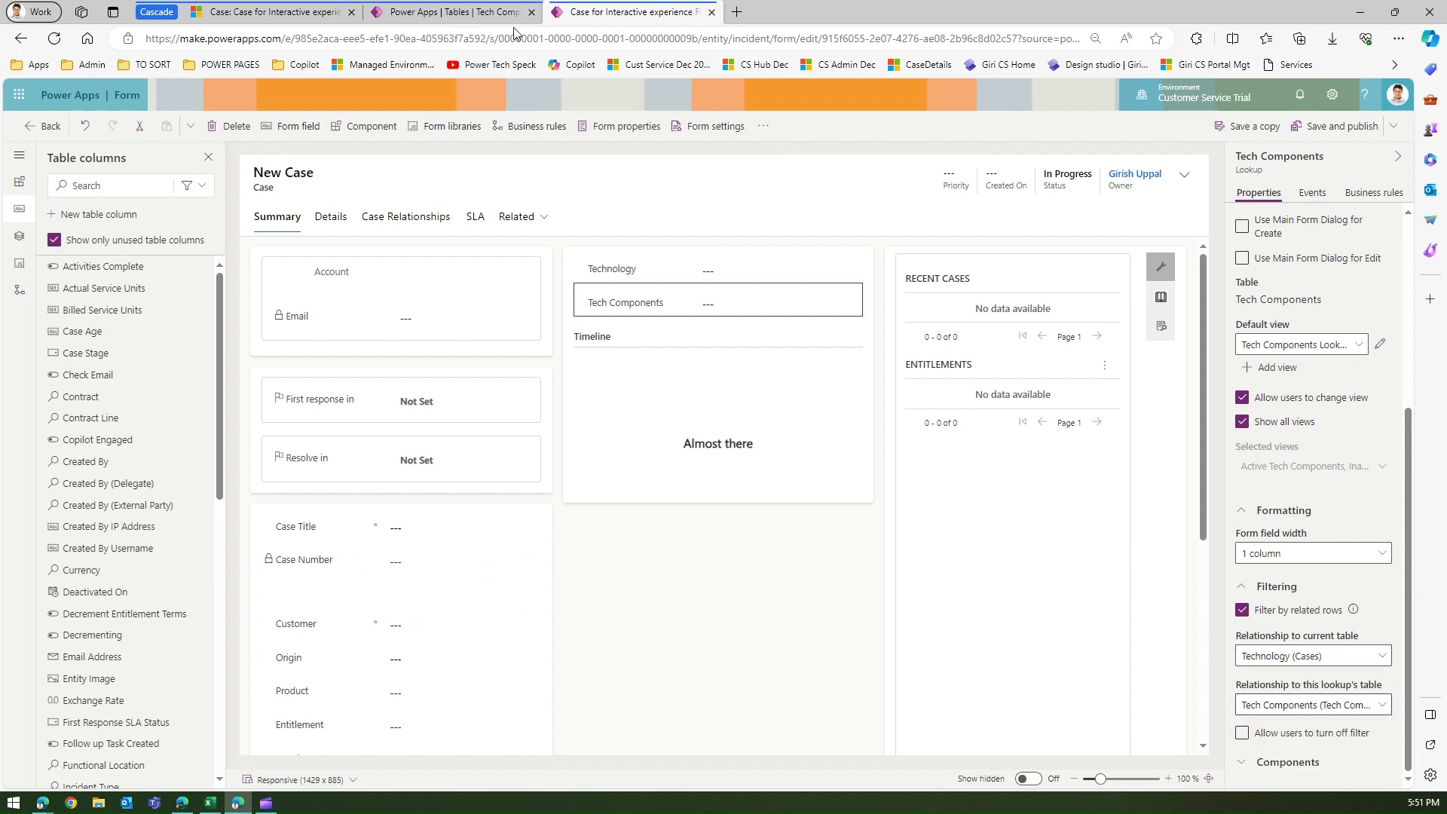
- Review which technology each row of the Tech Components table is linked to, and return to the Case form editor
left_click(472, 13)
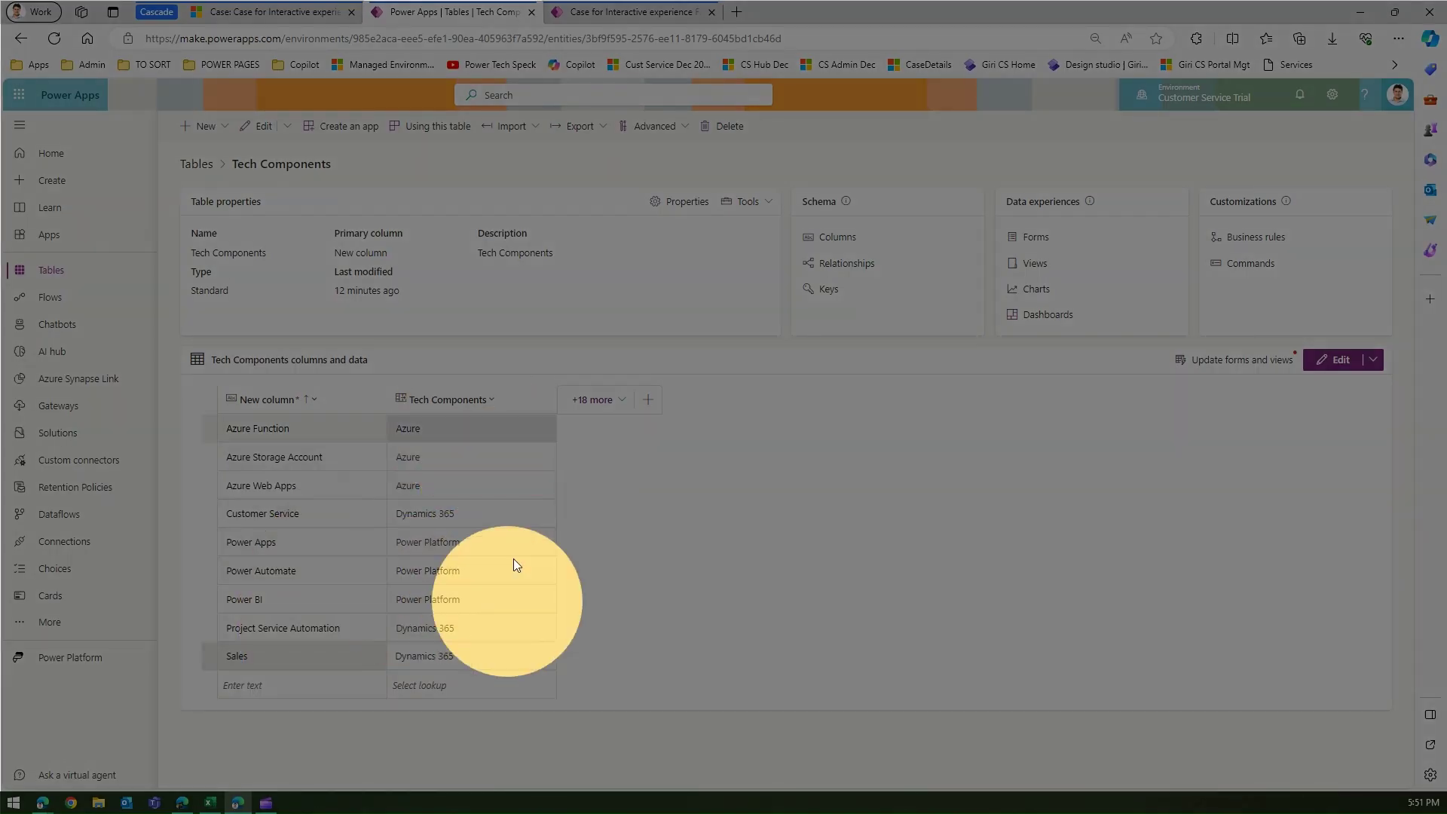
left_click(468, 428)
left_click(975, 427)
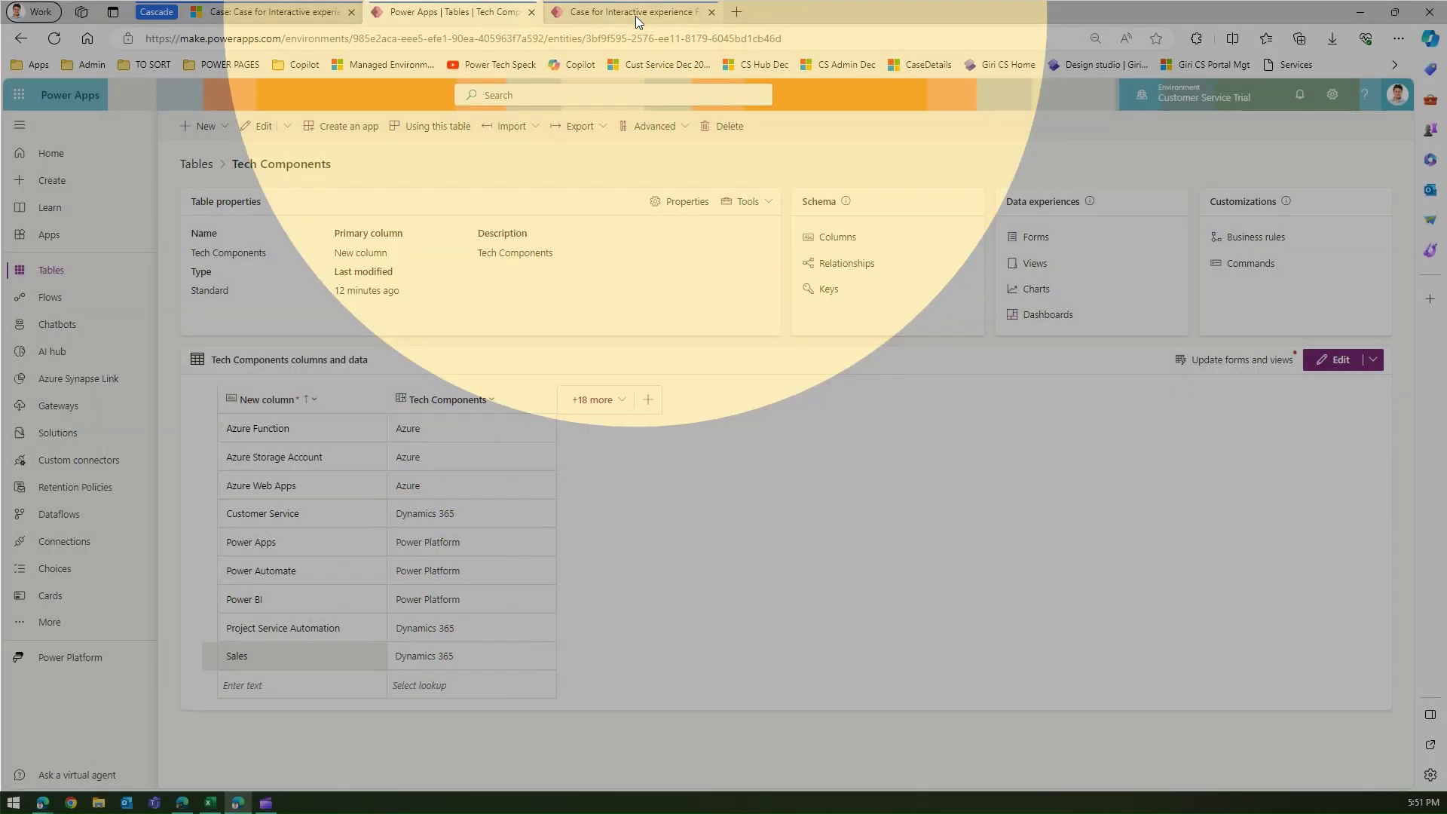
left_click(636, 14)
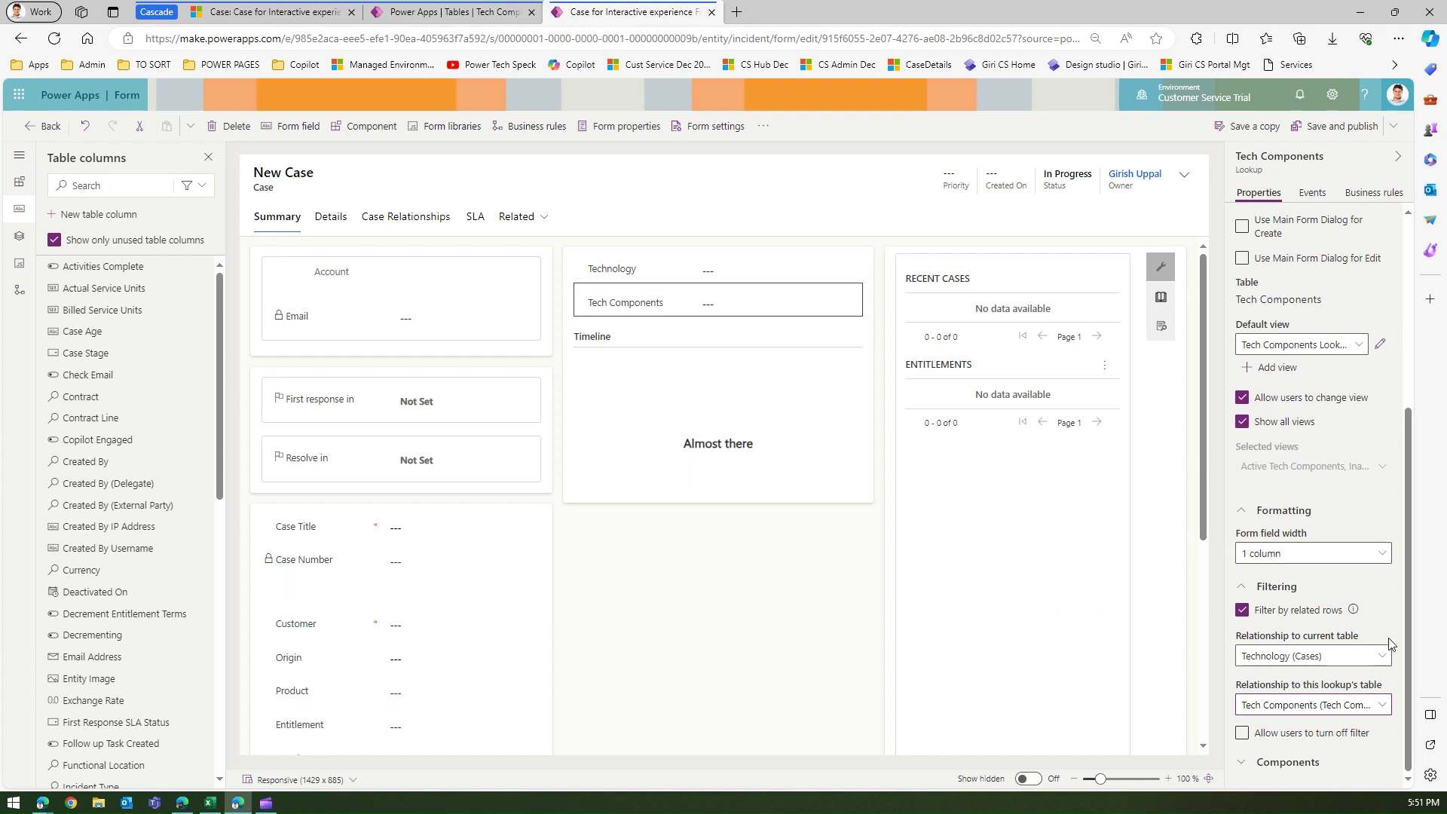
- Save and publish the Case form, and reload the Case 1 record in Customer Service Hub
left_click(1322, 126)
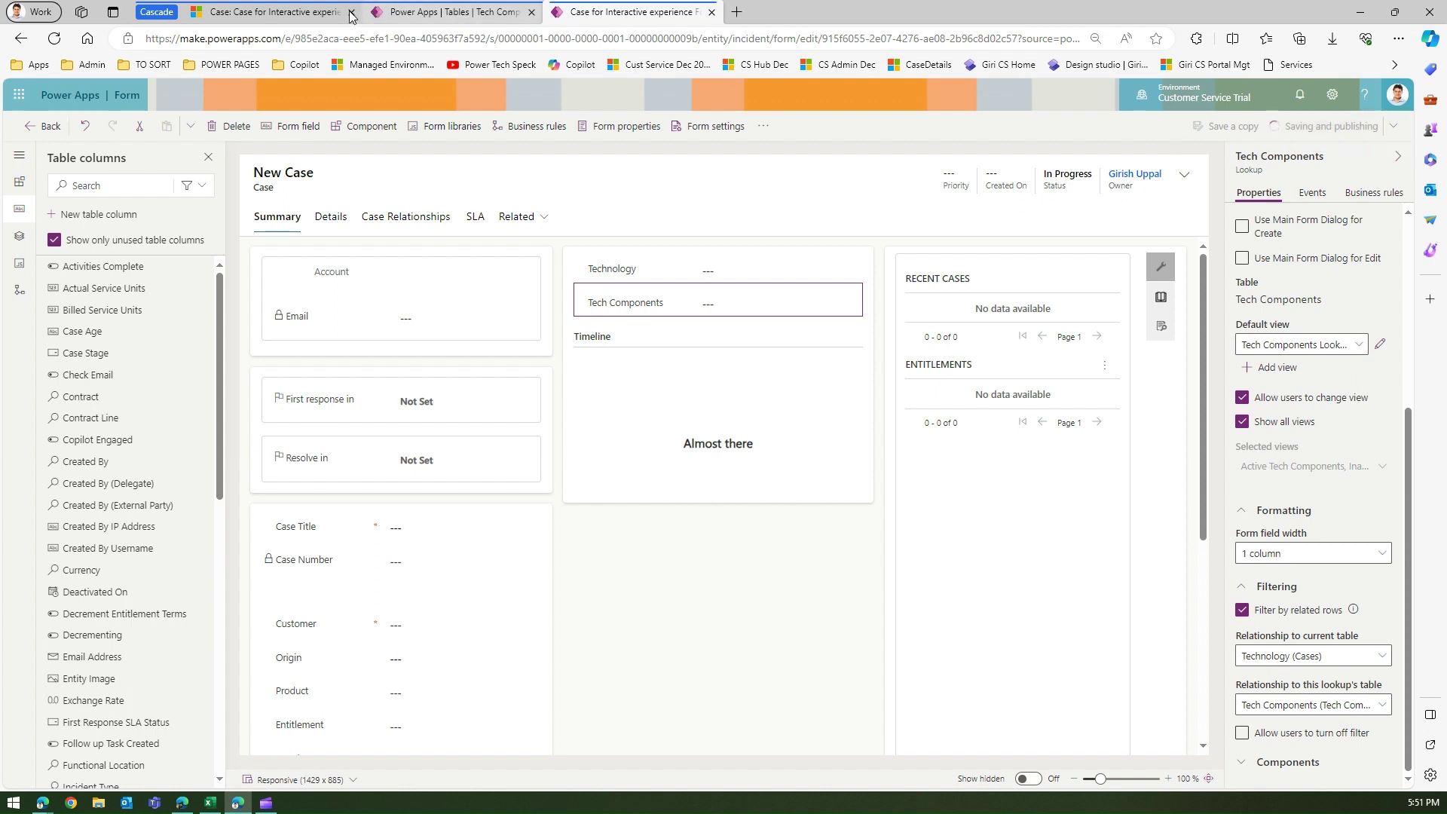
left_click(253, 13)
key("F5")
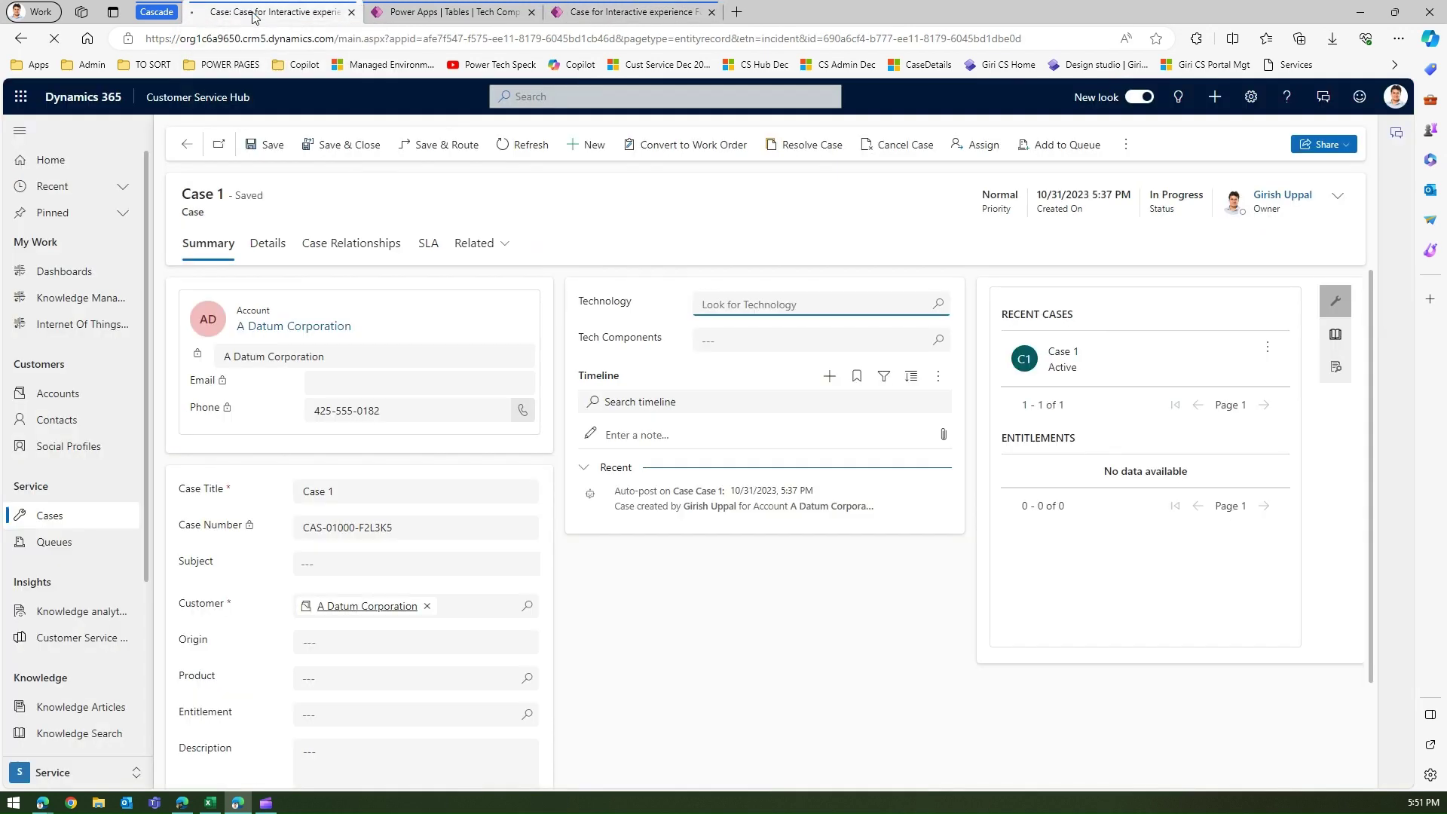
left_click(668, 13)
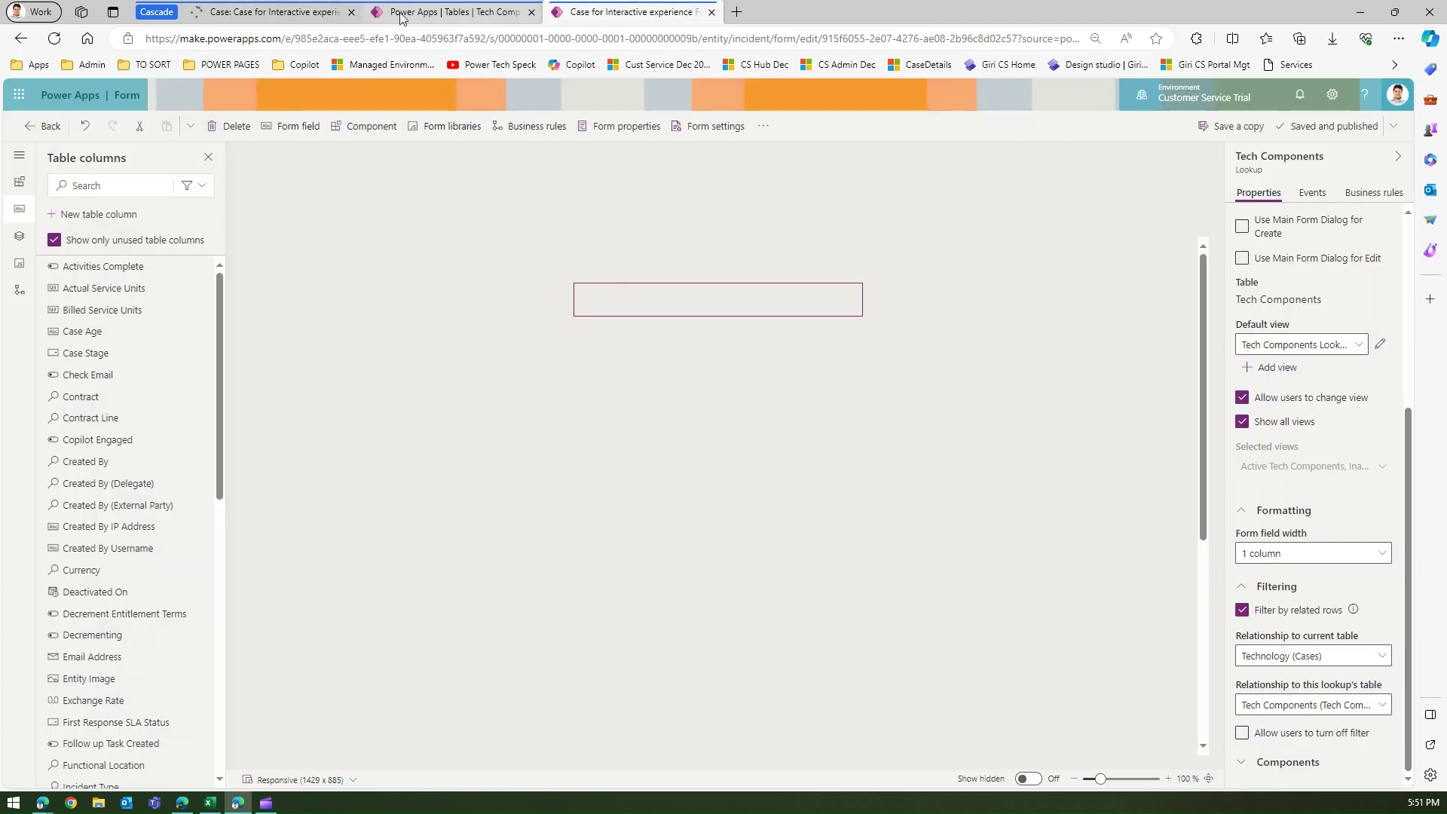
left_click(288, 10)
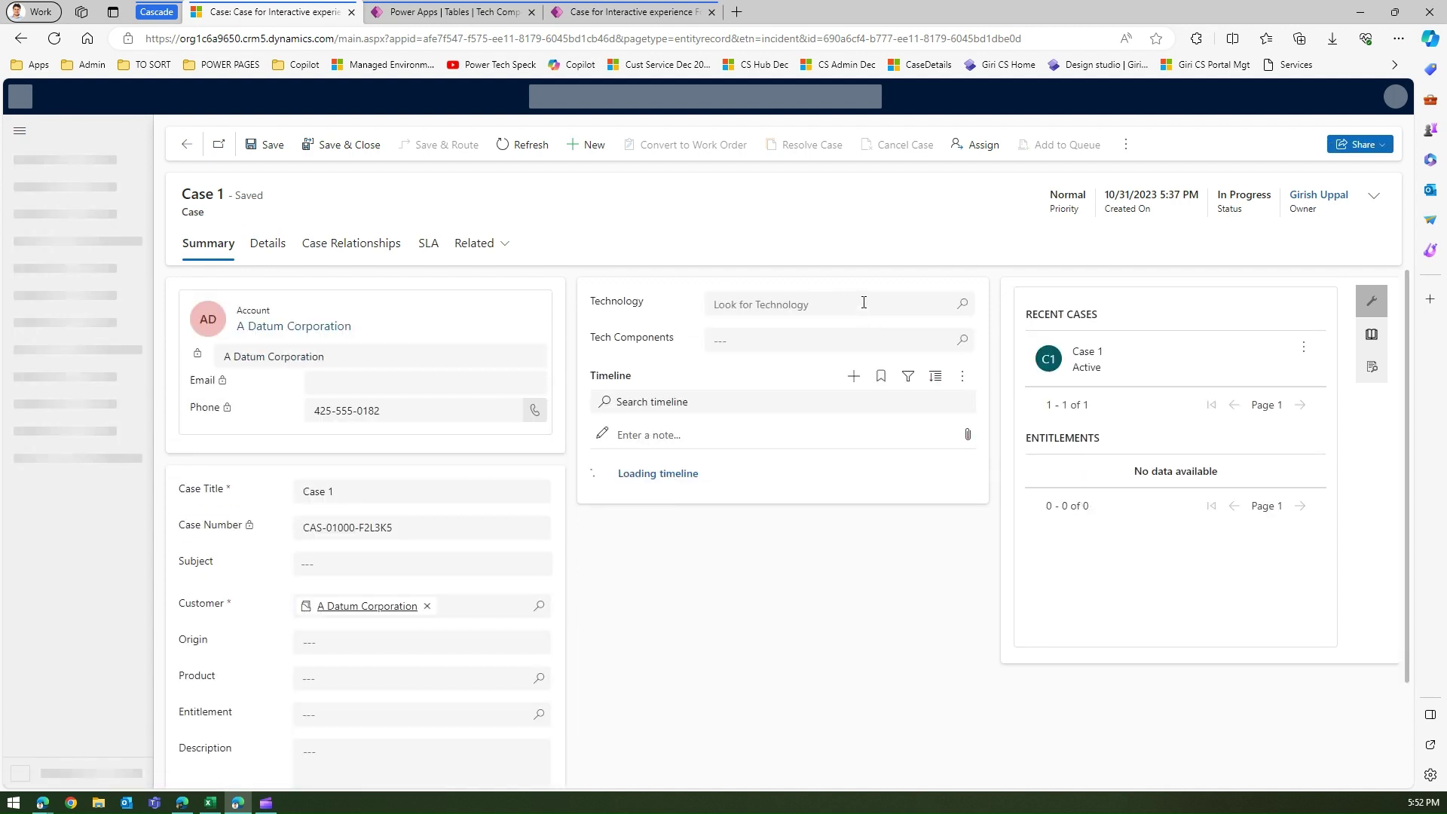
- Set the Technology of Case 1 to Azure and list the Tech Components offered for it
left_click(864, 303)
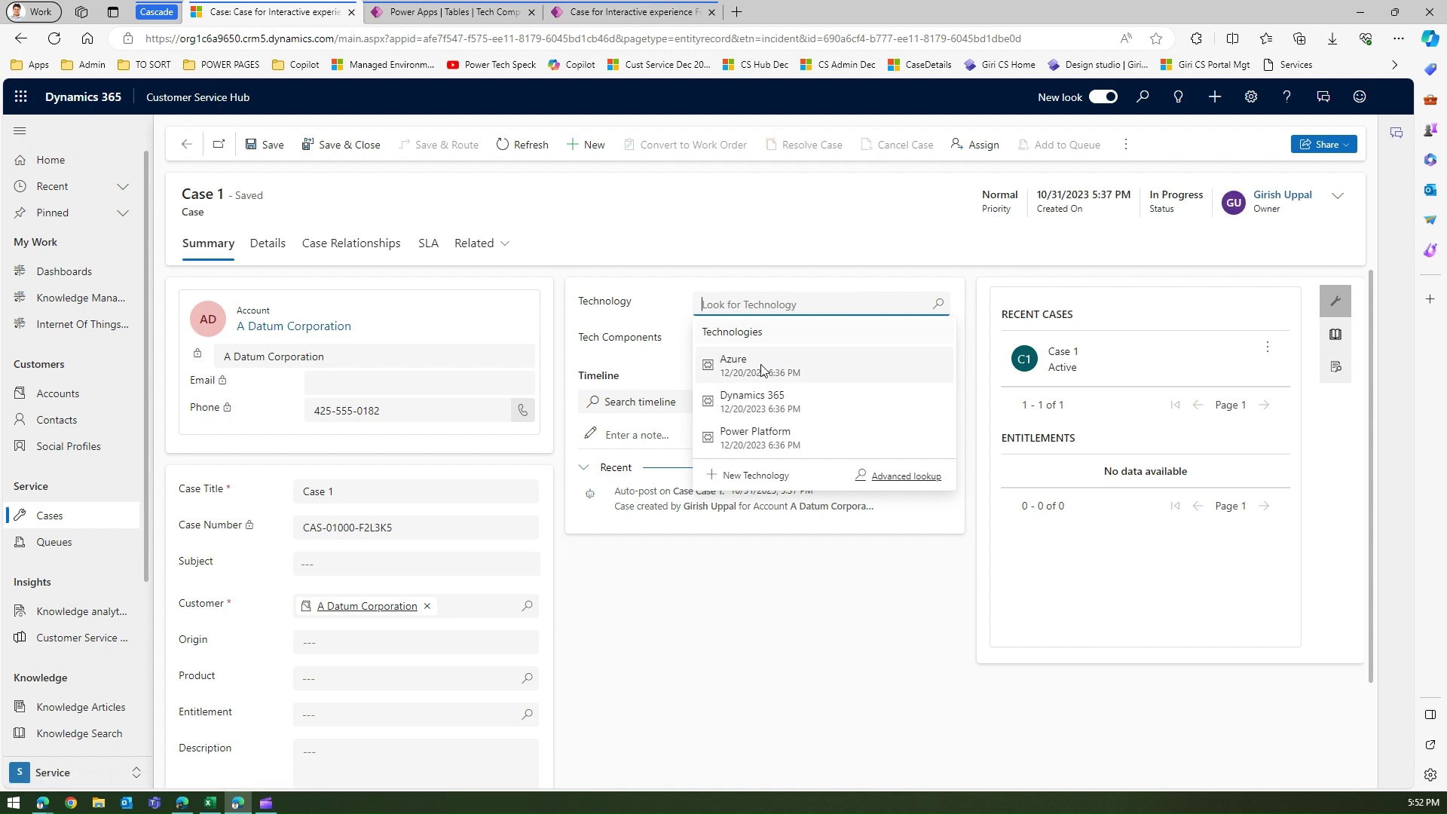
left_click(754, 373)
left_click(750, 340)
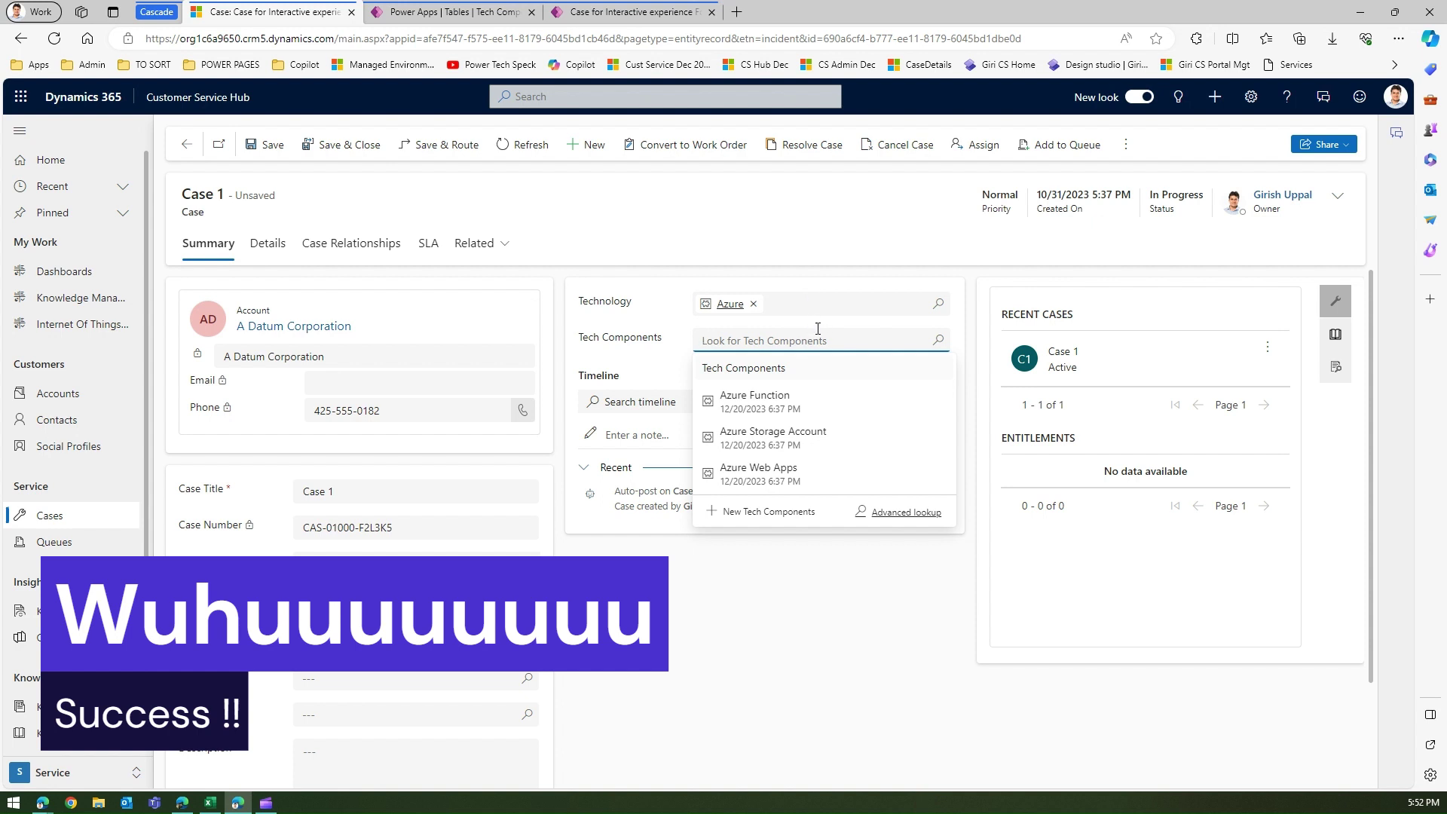
- Replace the Technology of Case 1 with Power Platform and check the Tech Components offered for it
left_click(753, 304)
left_click(762, 308)
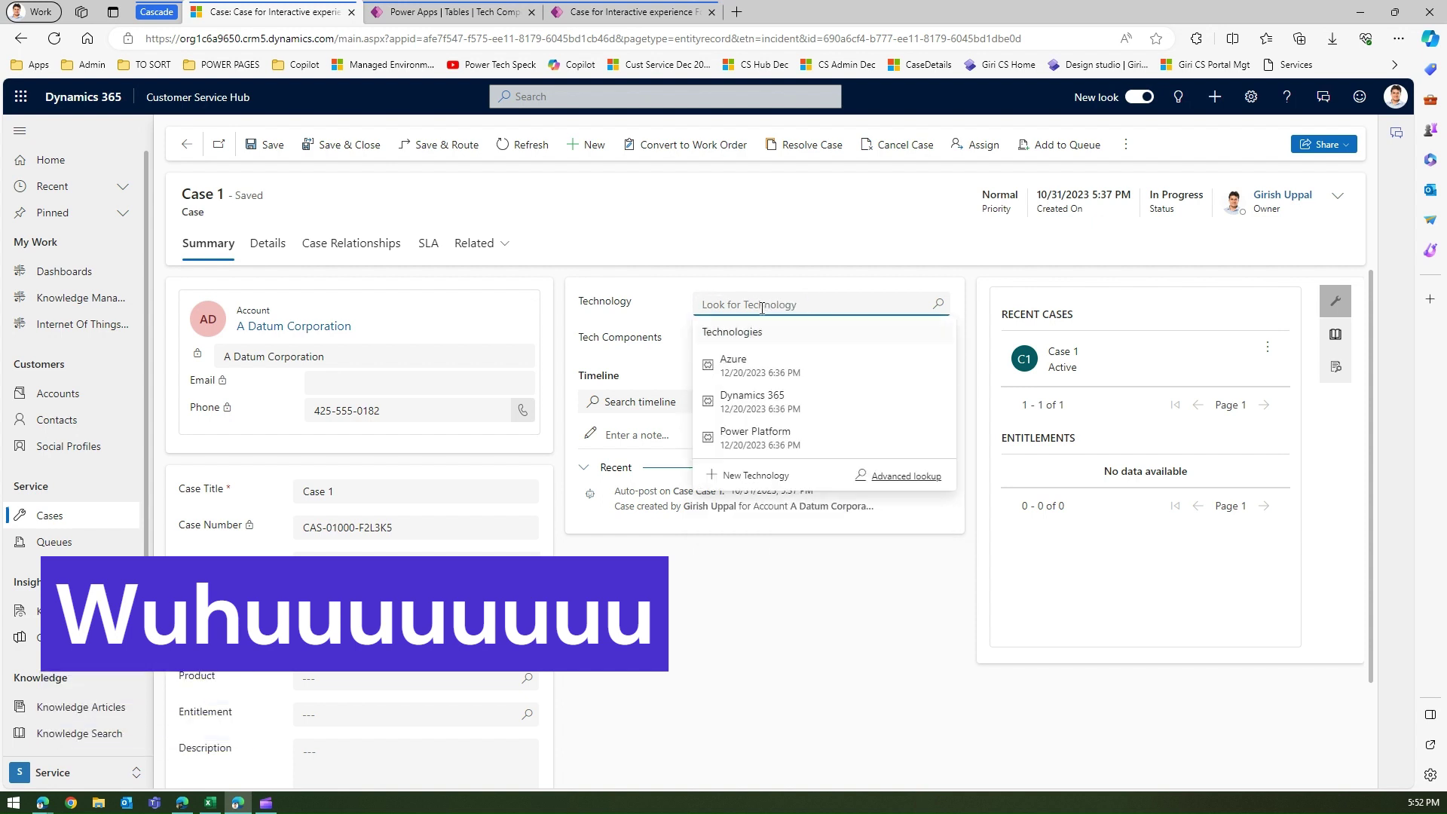
left_click(753, 437)
left_click(781, 340)
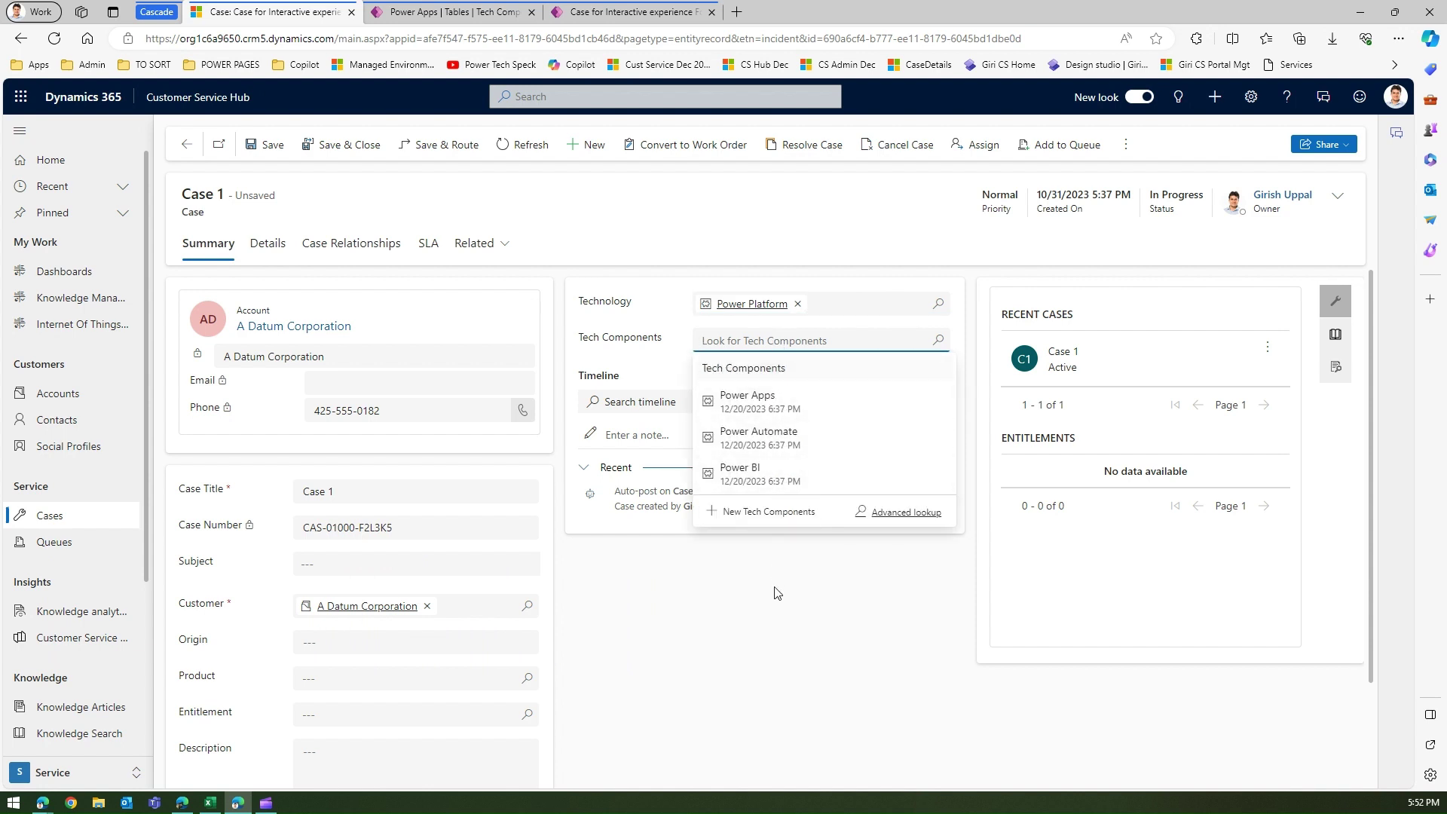
left_click(782, 632)
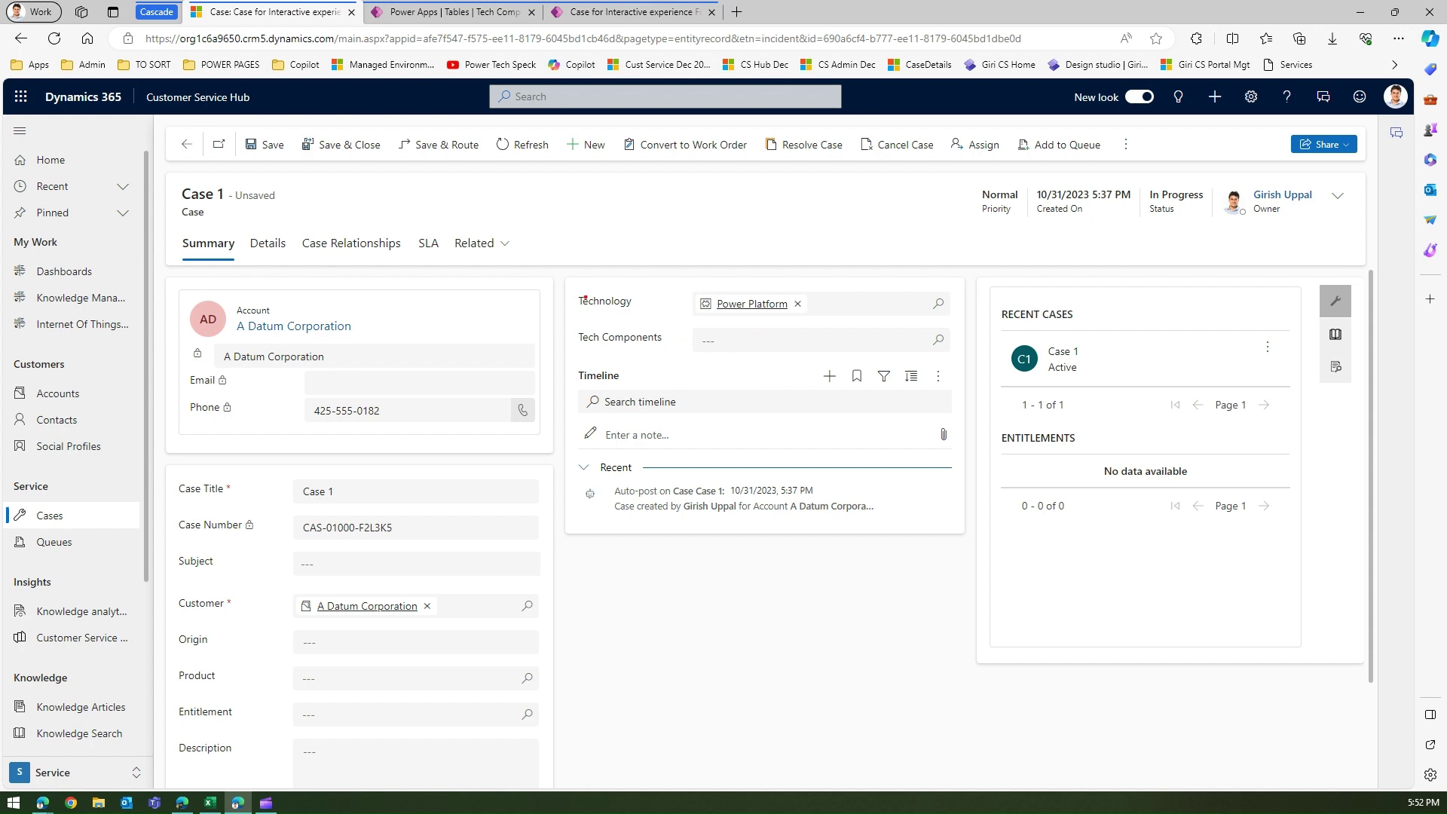
mouse_move(597, 286)
left_mouse_down()
mouse_move(557, 317)
mouse_move(602, 284)
mouse_move(558, 337)
mouse_move(712, 324)
mouse_move(592, 326)
left_mouse_up()
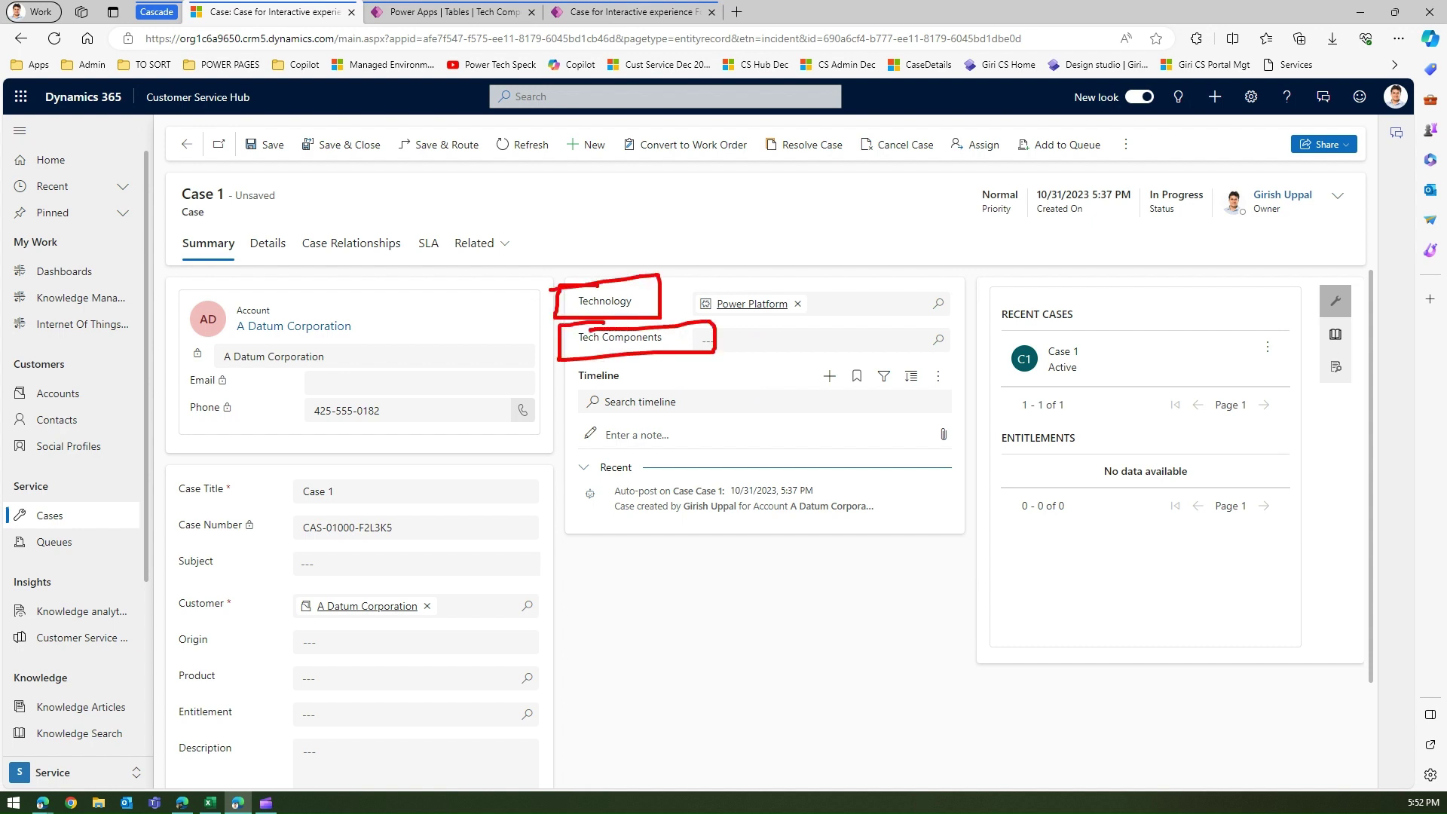
mouse_move(193, 175)
left_mouse_down()
mouse_move(160, 217)
mouse_move(250, 169)
mouse_move(175, 169)
left_mouse_up()
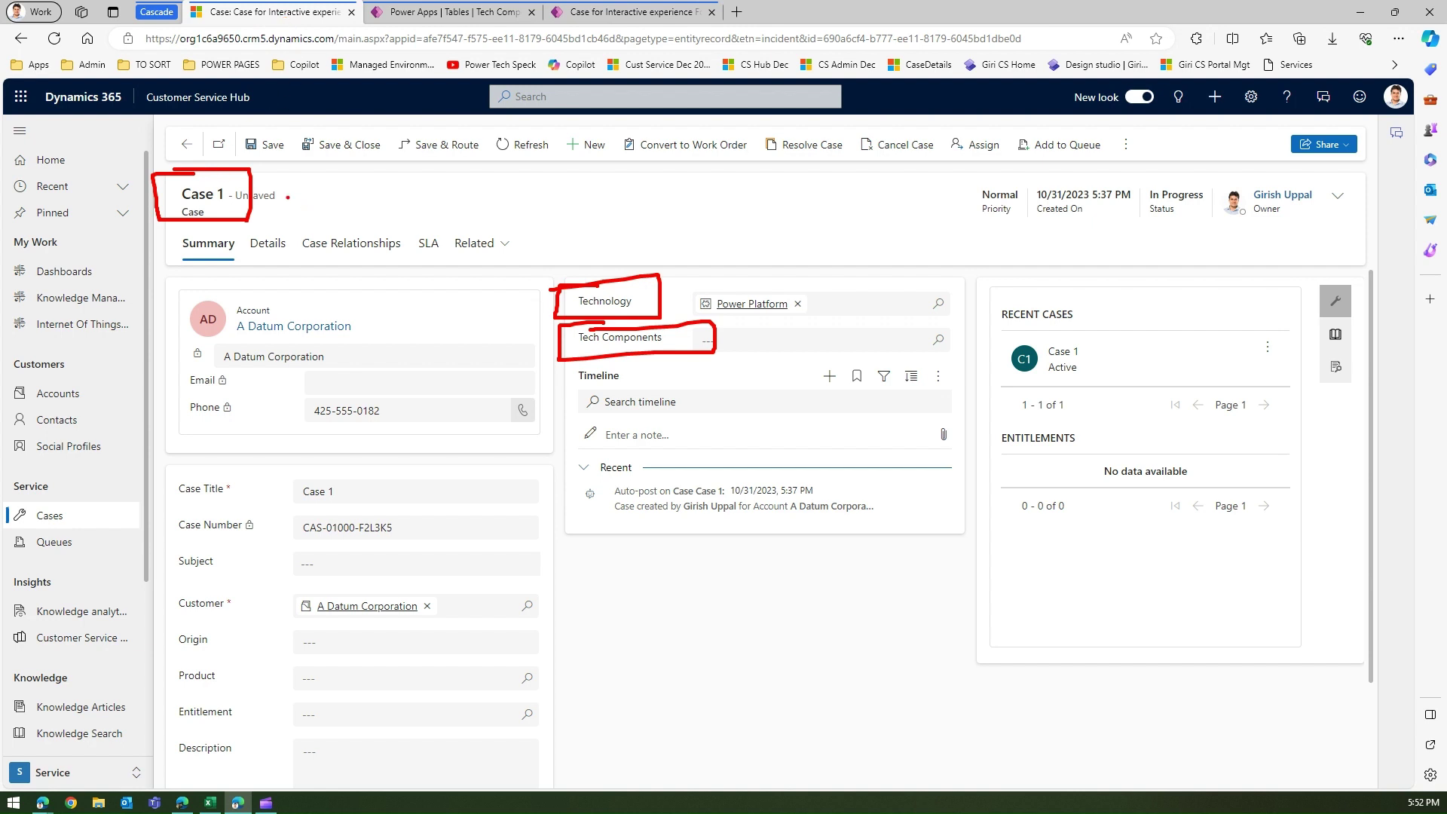
mouse_move(261, 204)
left_mouse_down()
mouse_move(546, 296)
mouse_move(528, 348)
mouse_move(552, 351)
left_mouse_up()
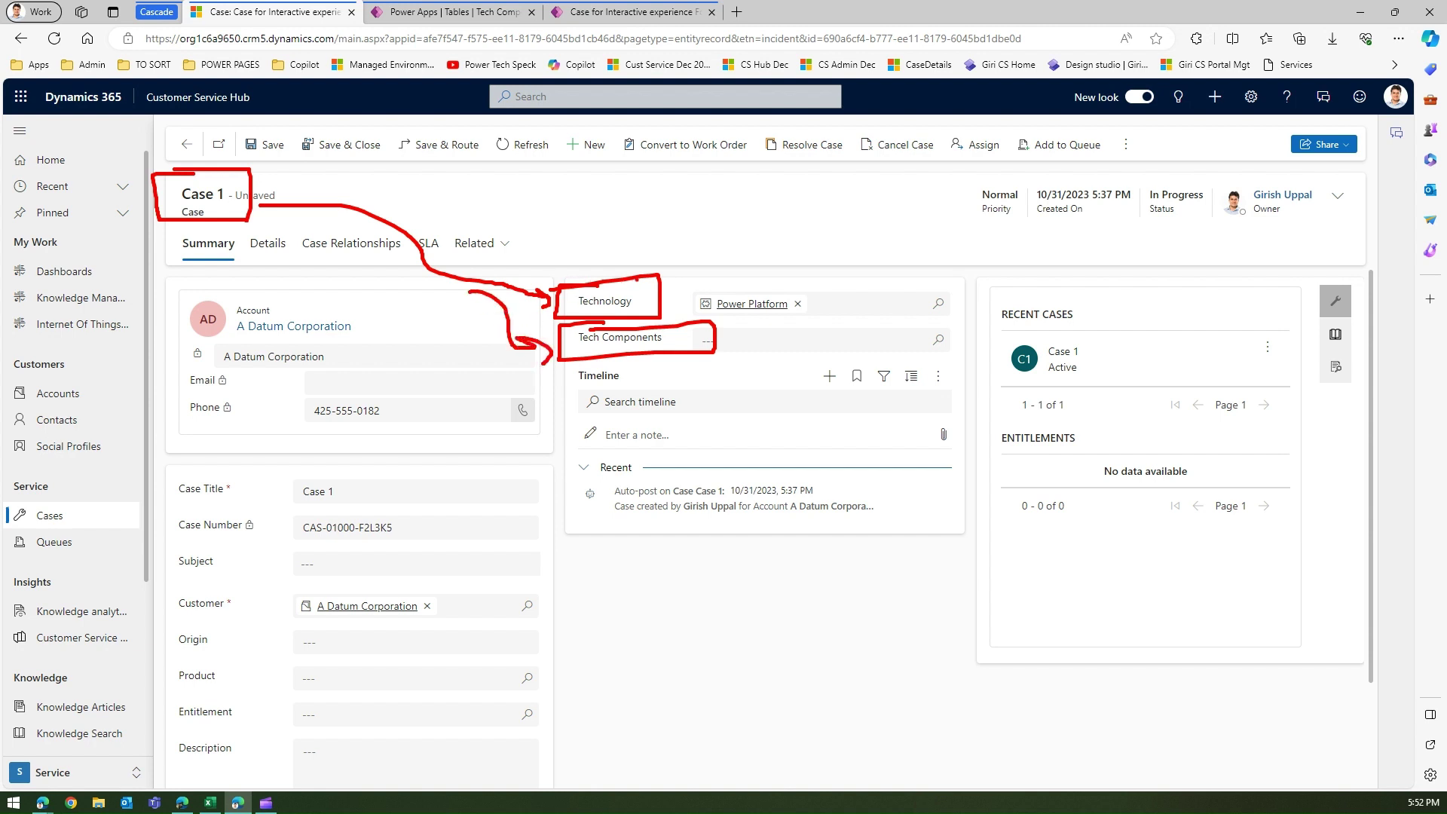
mouse_move(725, 294)
left_mouse_down()
mouse_move(742, 264)
mouse_move(829, 235)
left_mouse_up()
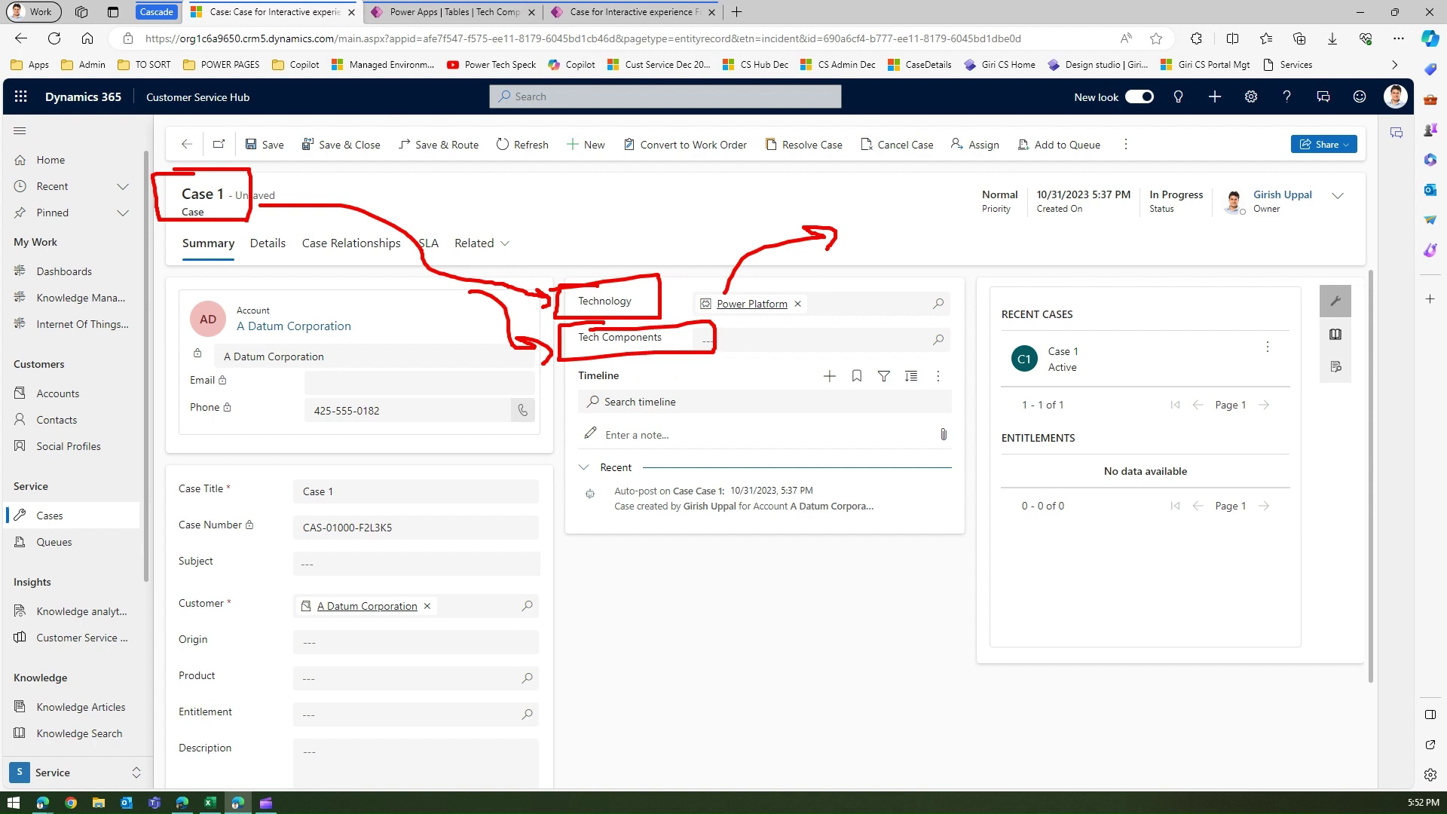
mouse_move(646, 353)
left_mouse_down()
mouse_move(683, 414)
mouse_move(767, 428)
left_mouse_up()
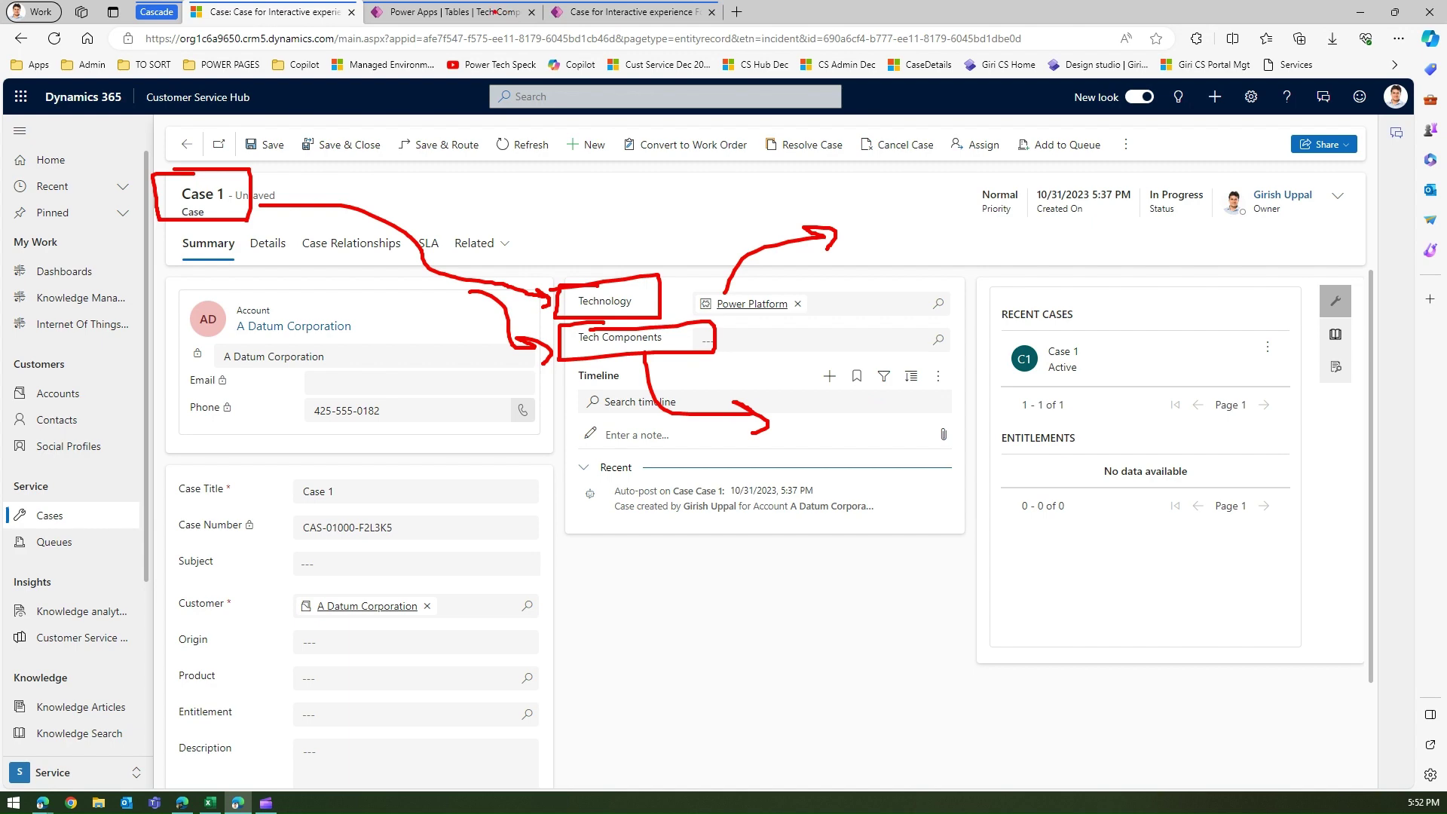
key("Escape")
- Review the Tech Components table's lookup column and the related-row filter settings in the Case form editor
key("ctrl+Tab")
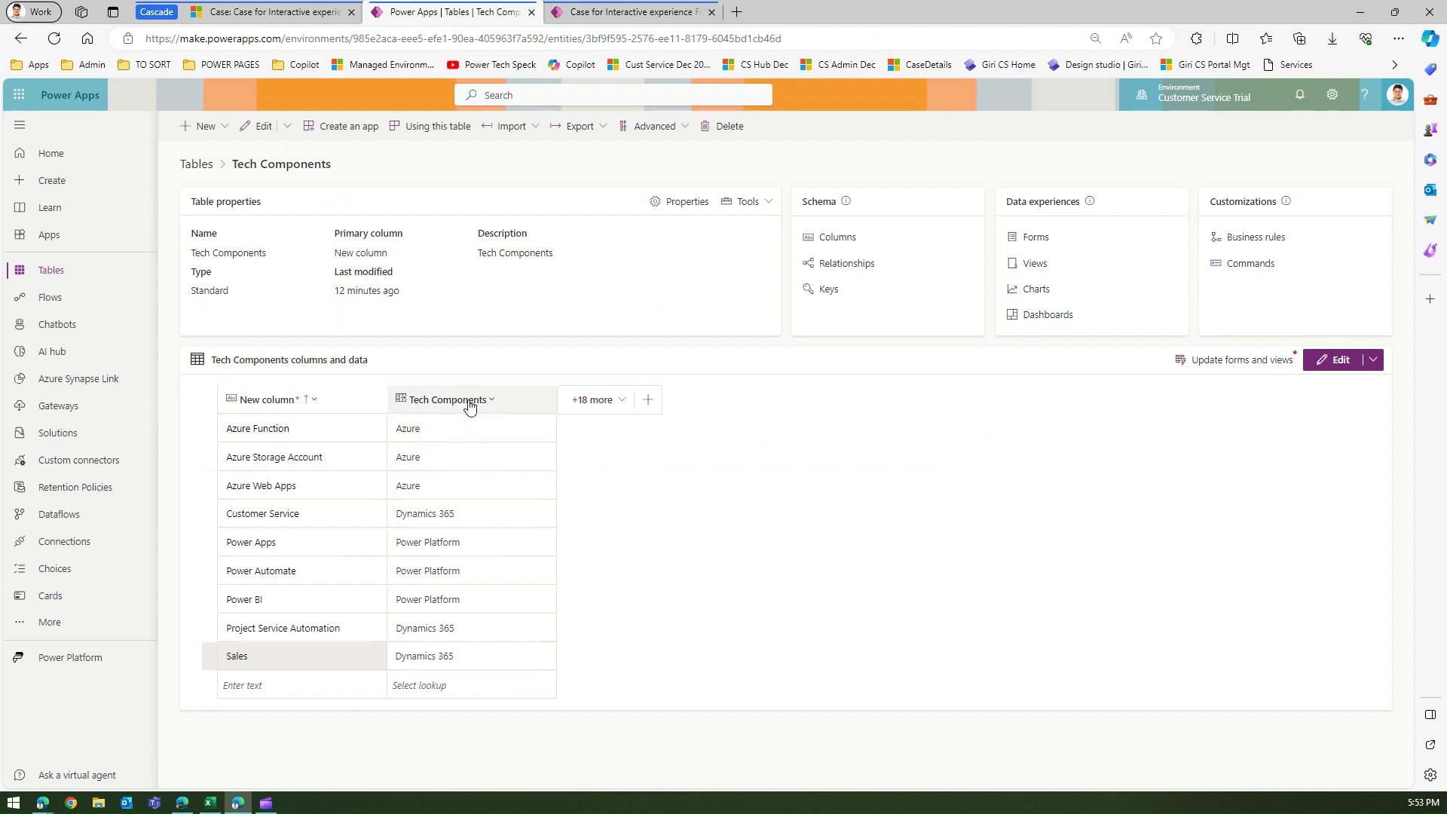
left_click(582, 18)
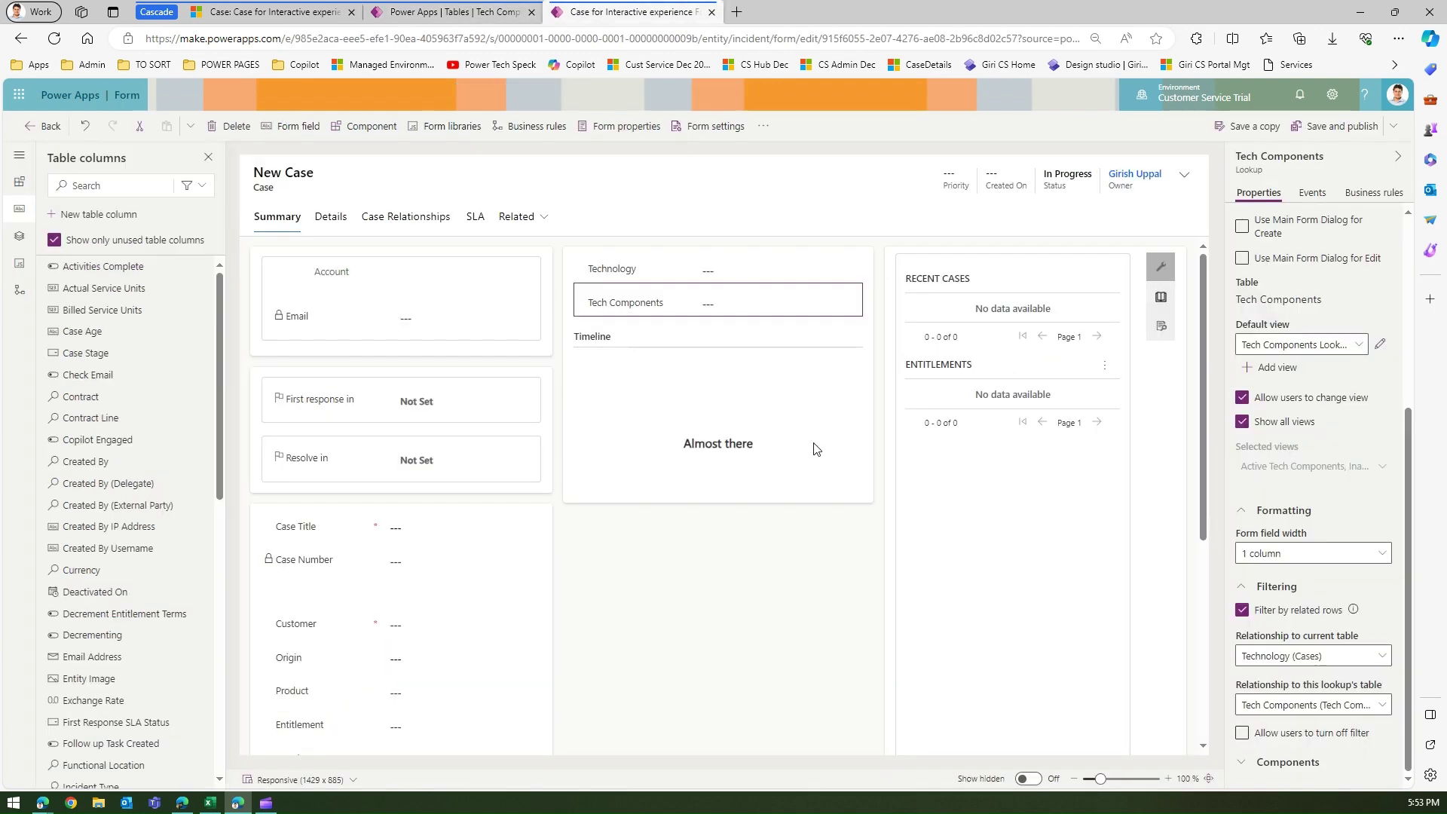